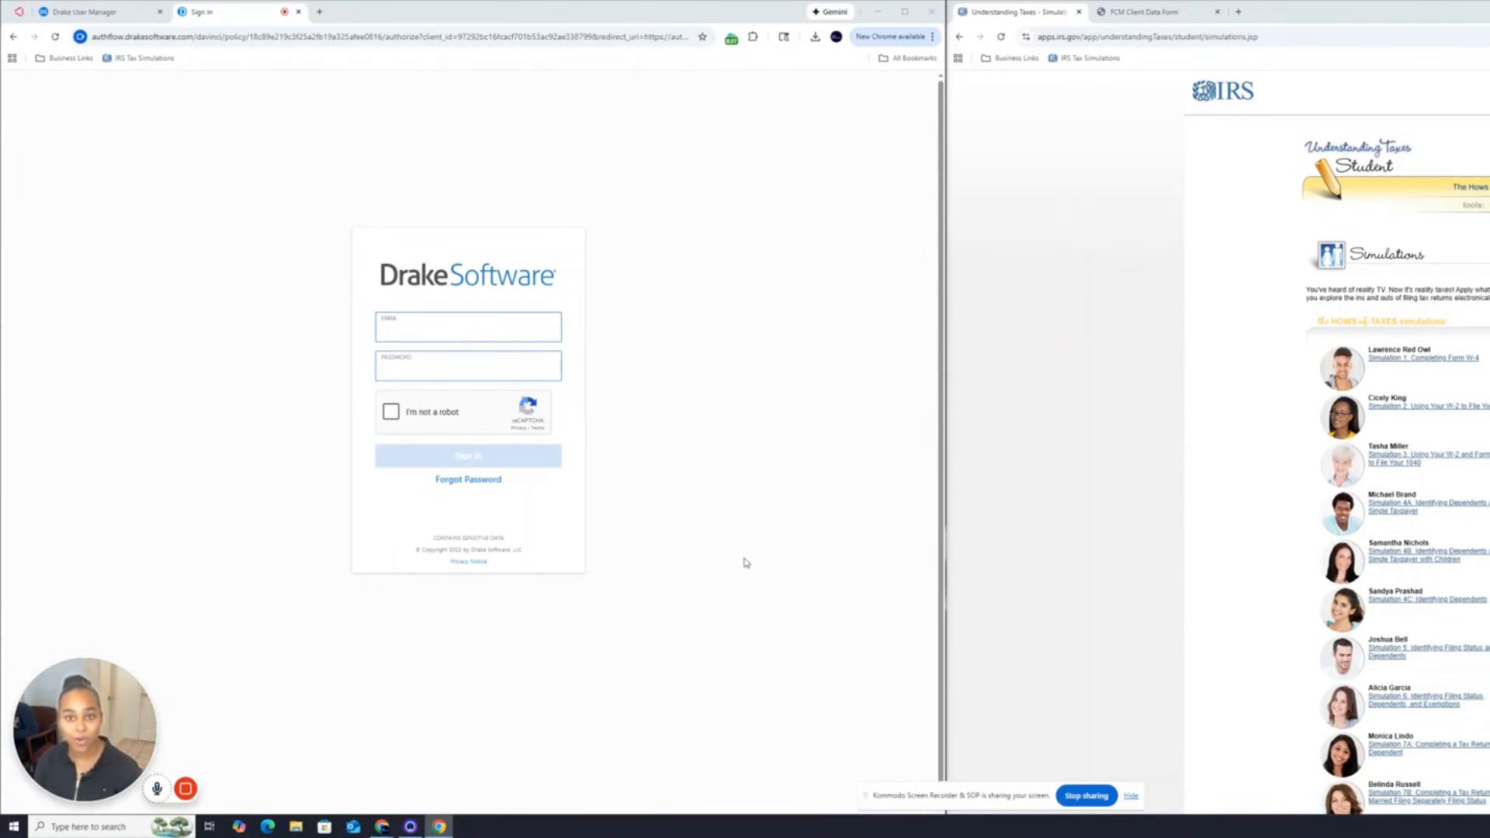
# Step: Sign in with the account credentials and reCAPTCHA, then dismiss the Tax Planner announcement
pyautogui.click(470, 336)
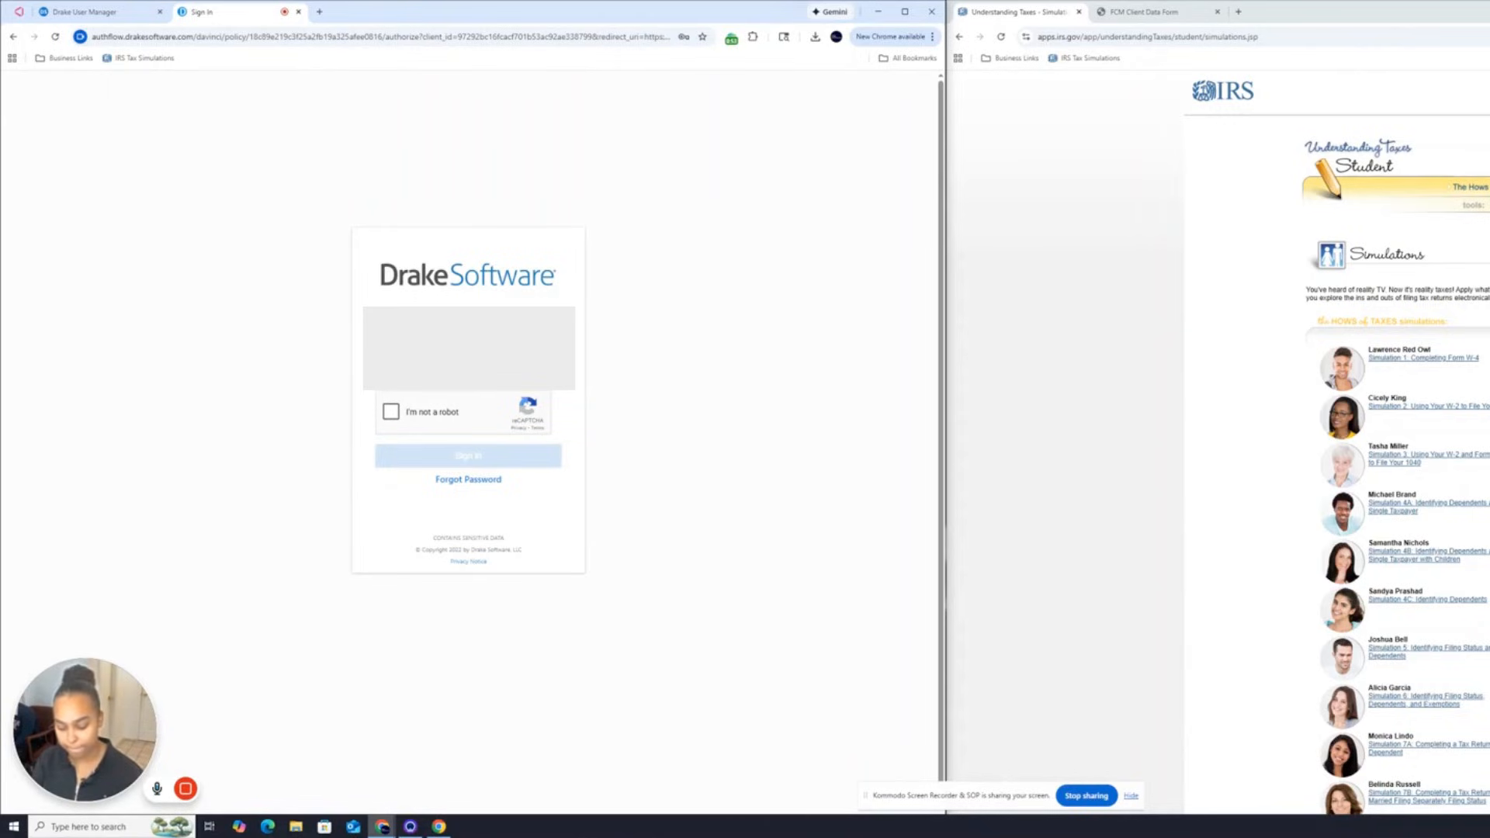
pyautogui.click(392, 411)
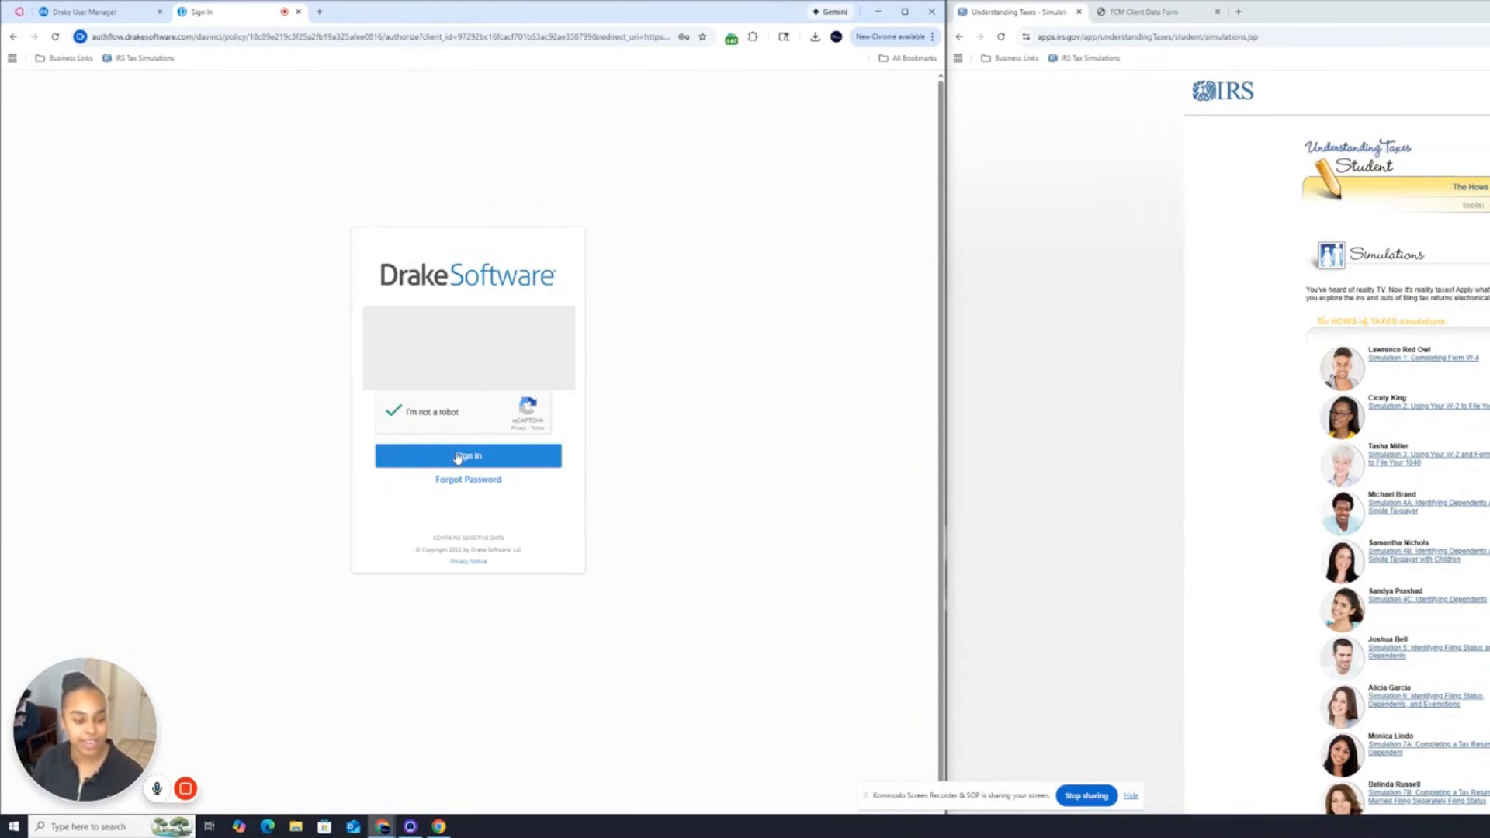
pyautogui.click(458, 457)
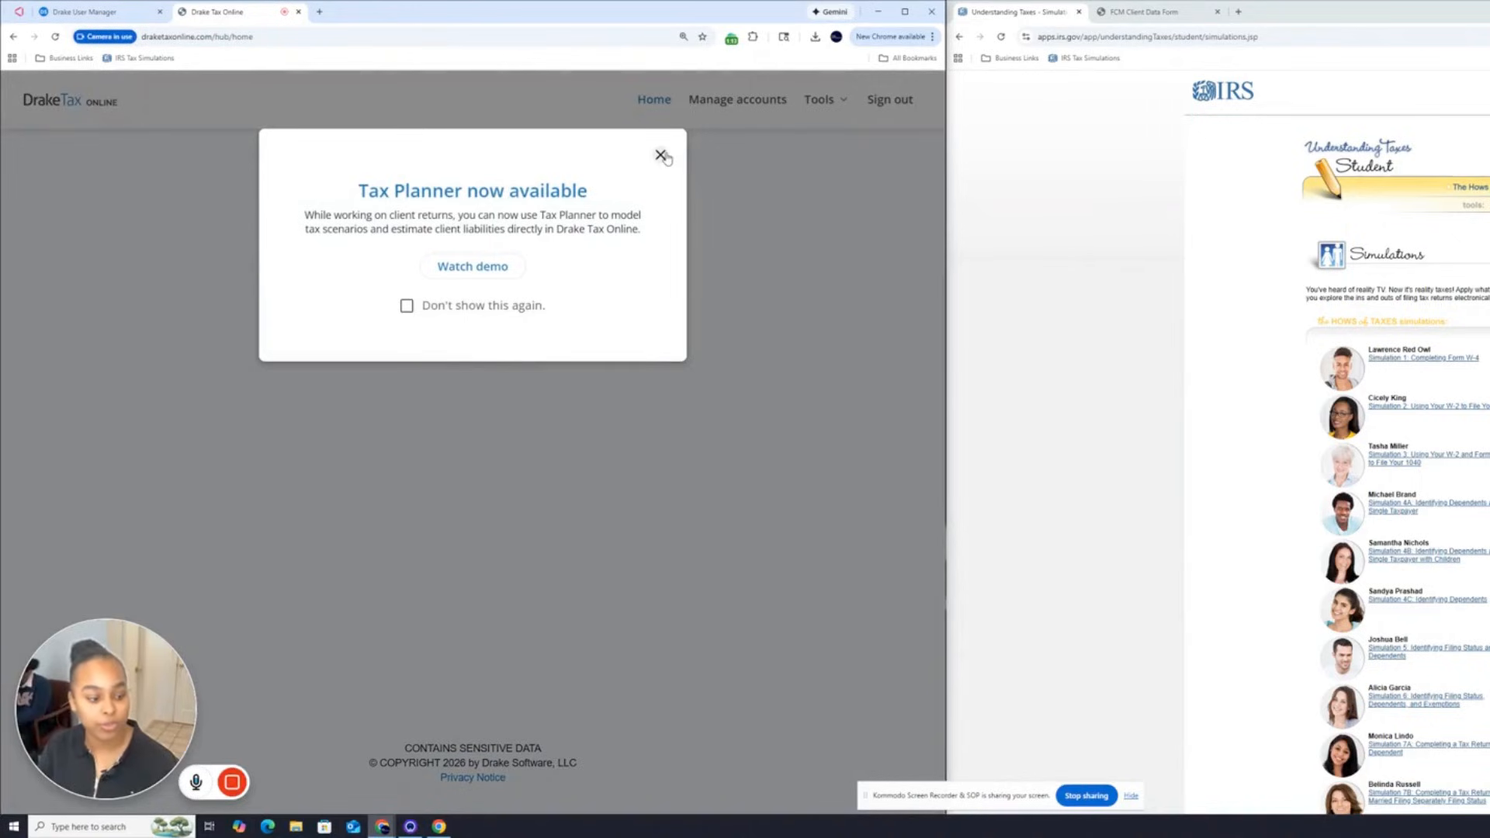
pyautogui.click(661, 156)
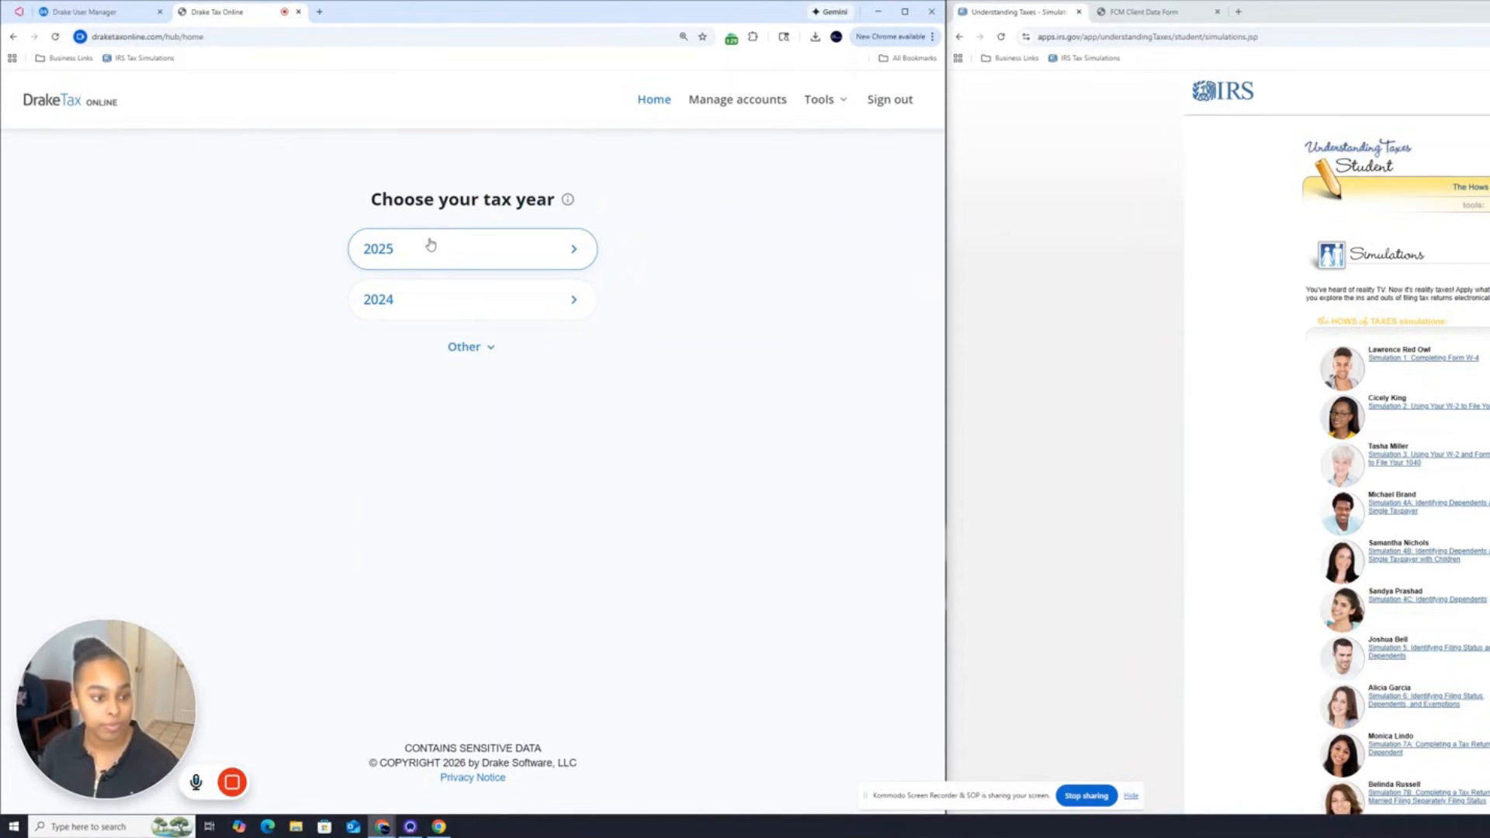
# Step: Choose tax year 2025 and create an Individual 1040 test return with a test SSN
pyautogui.click(440, 249)
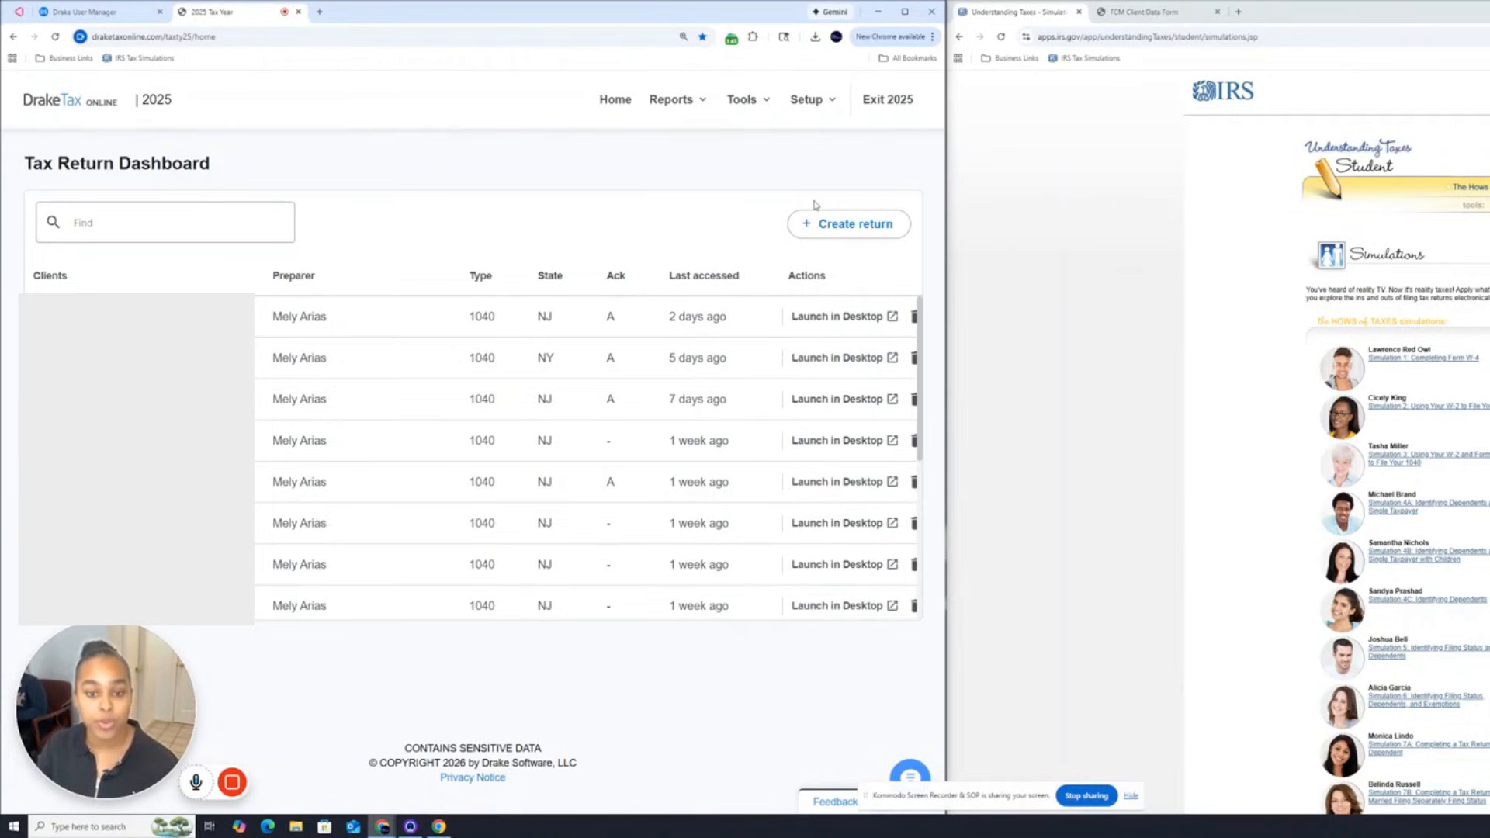
pyautogui.click(851, 235)
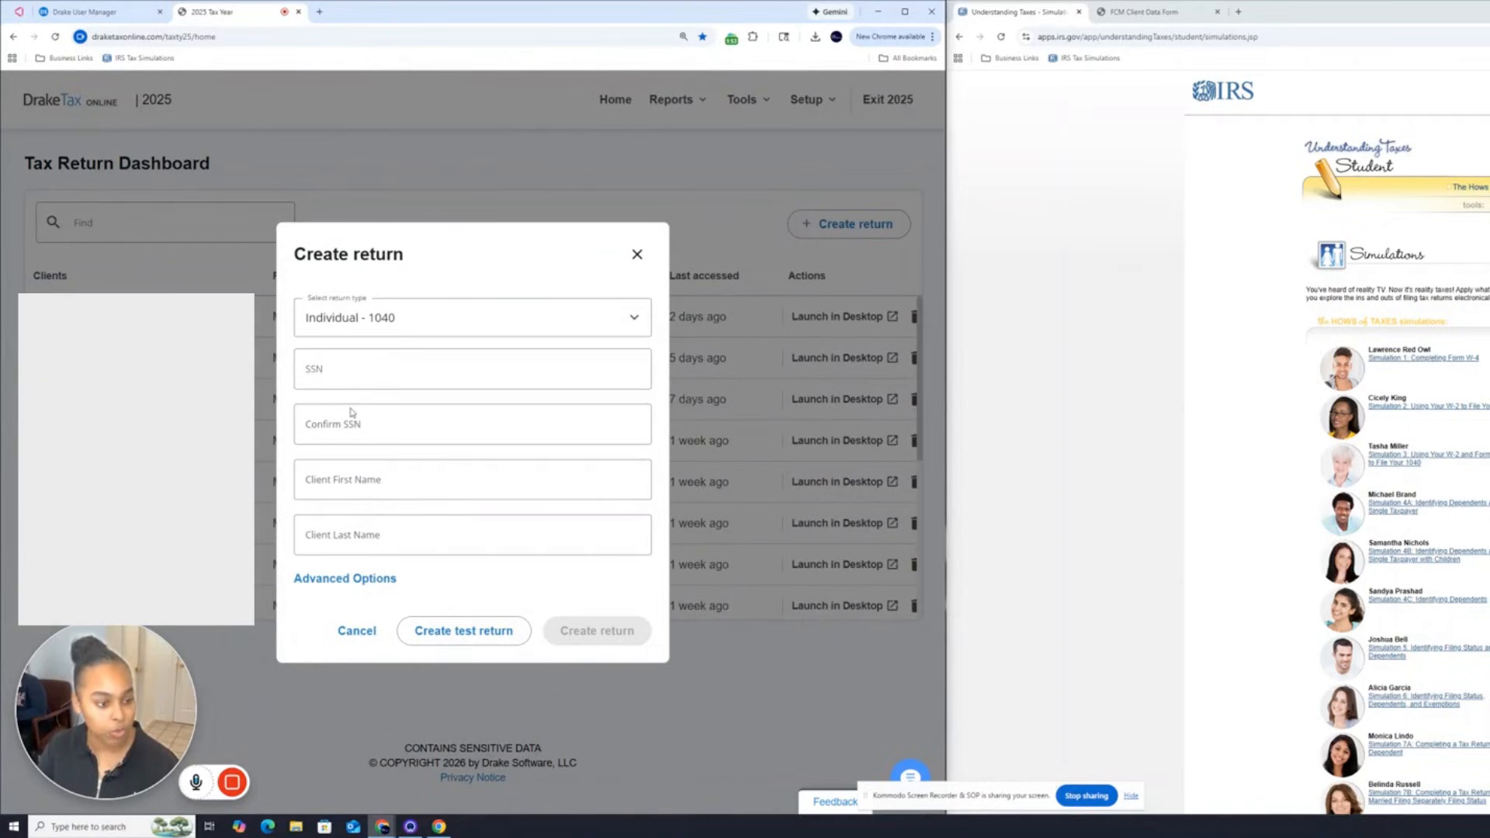
pyautogui.click(346, 374)
pyautogui.click(339, 397)
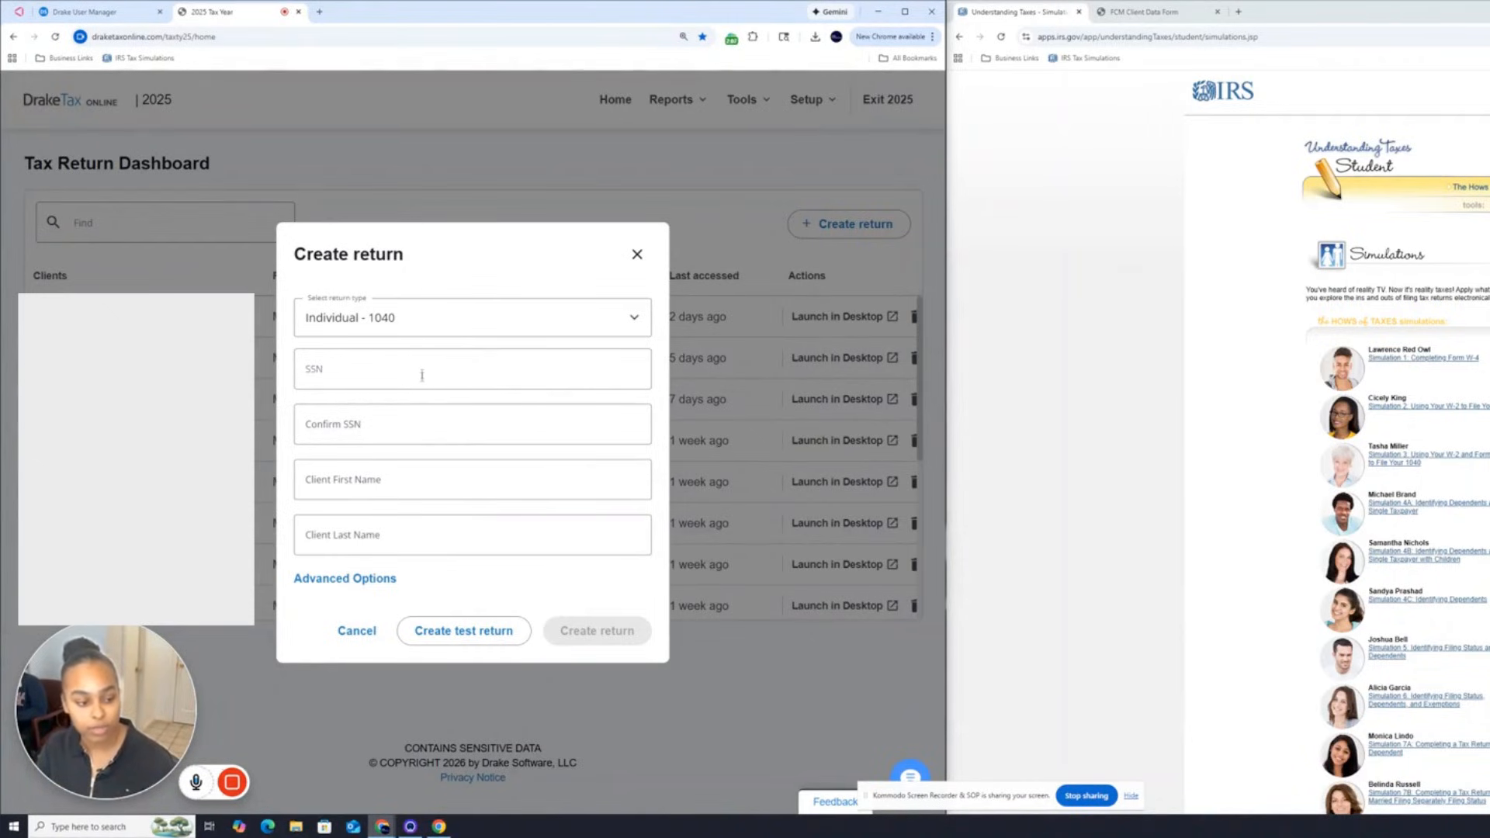
pyautogui.click(462, 634)
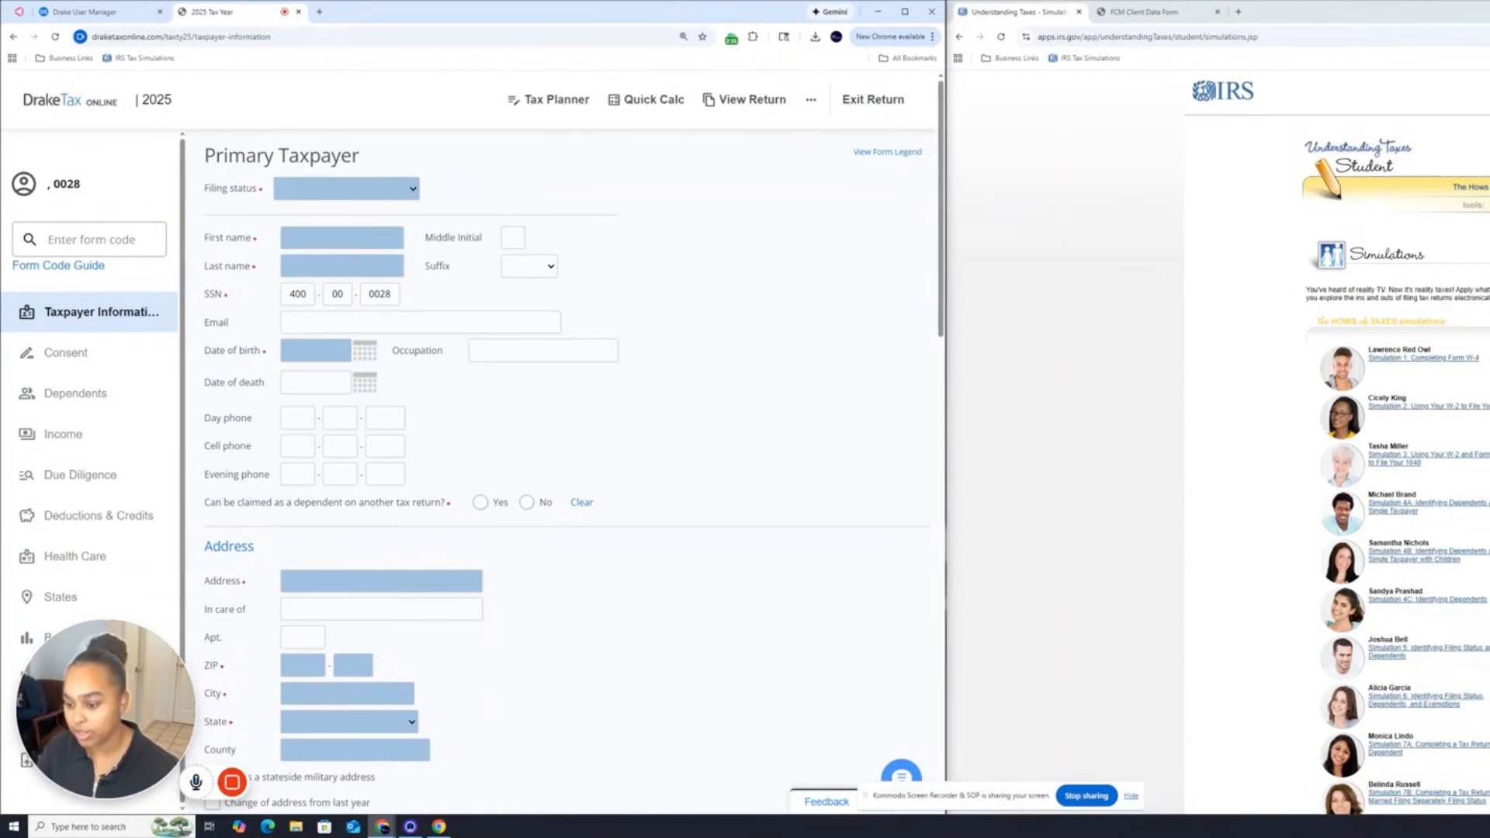
# Step: Open the 'Using Your W-2 to File Your 1040' simulation on the right and show the taxpayer profile
pyautogui.click(1373, 410)
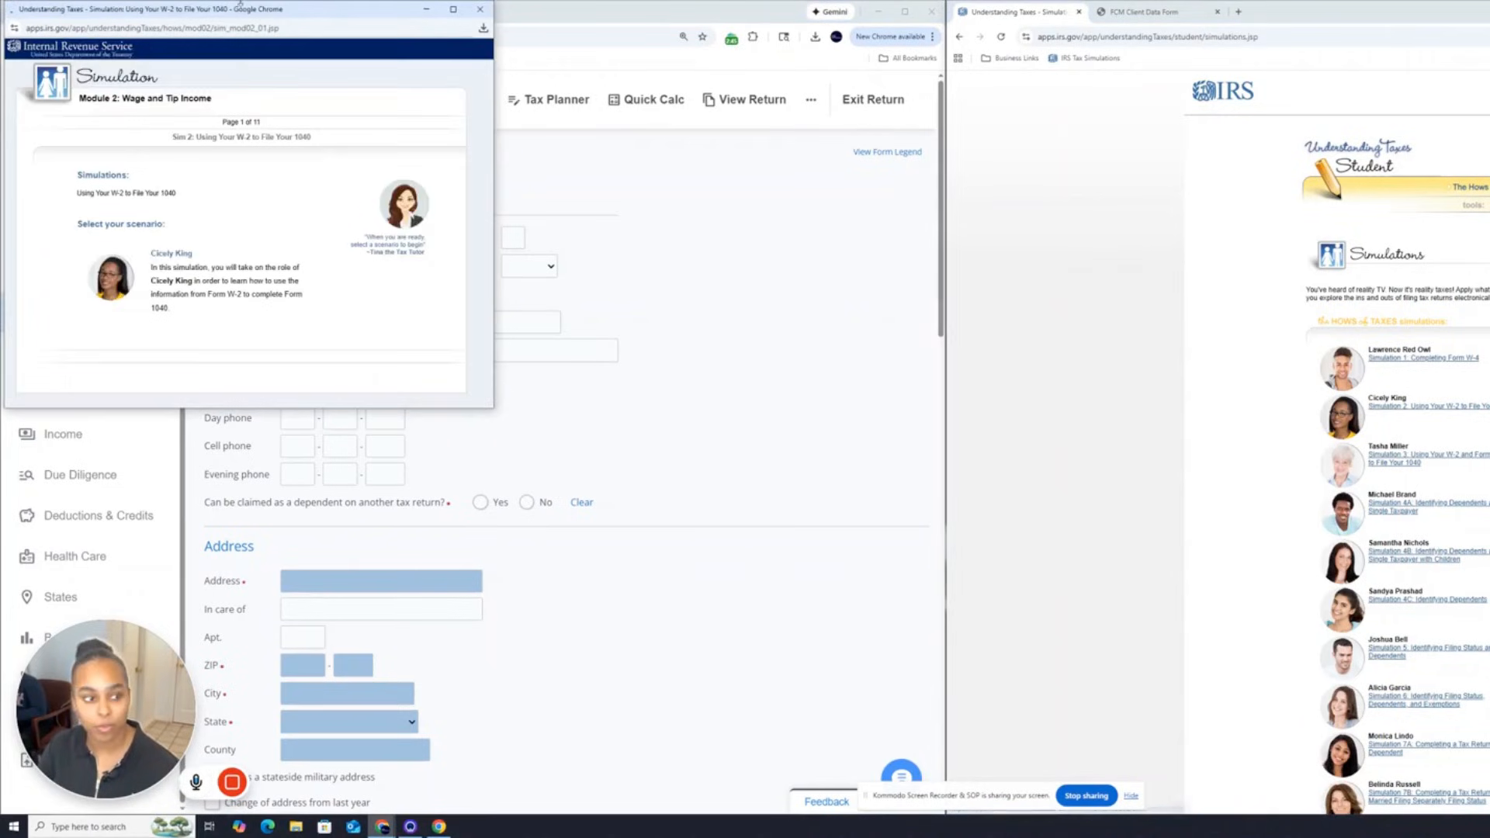
pyautogui.moveTo(241, 9); pyautogui.dragTo(1298, 157)
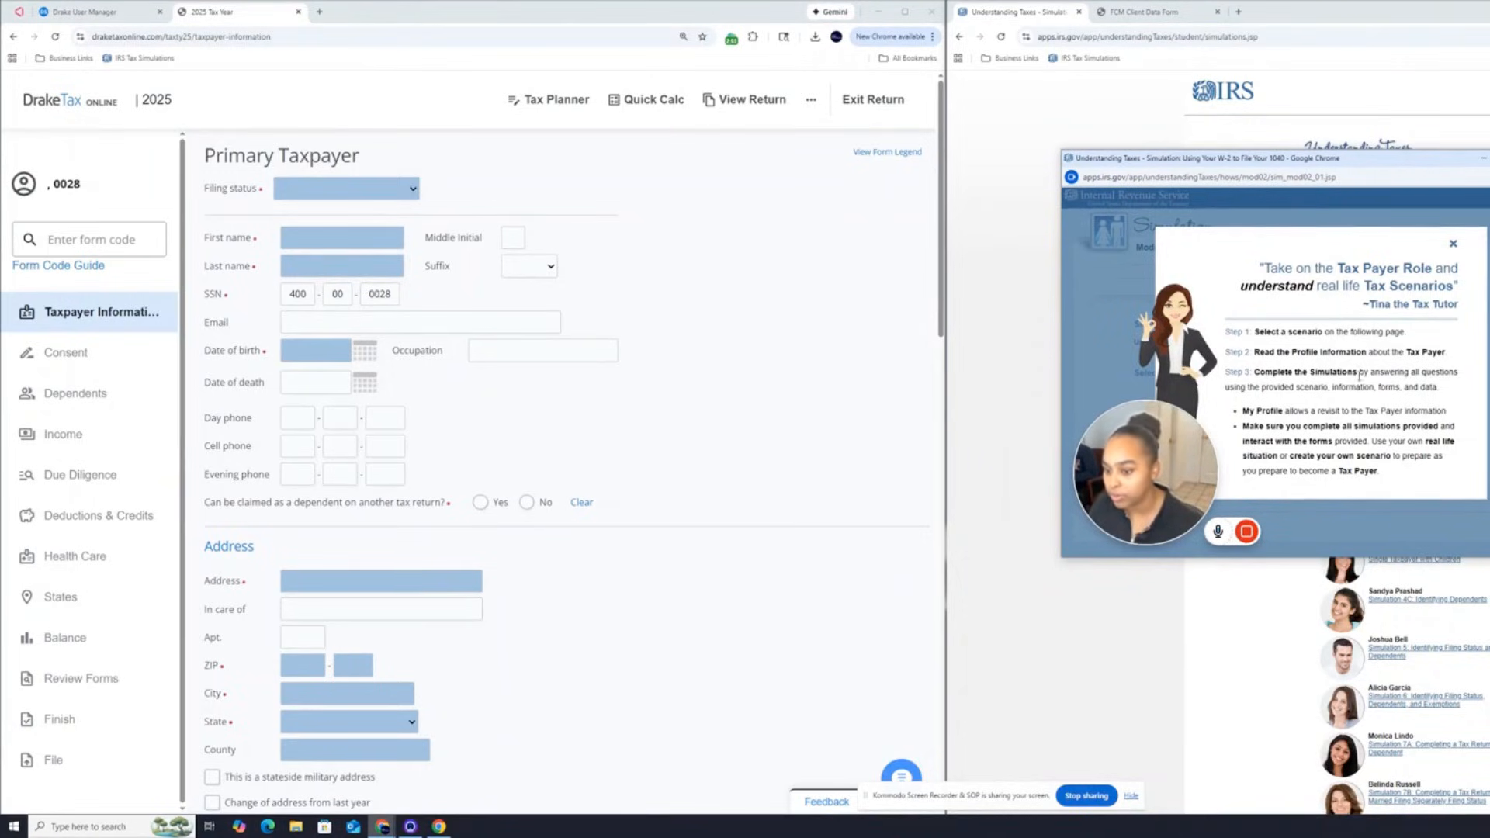
pyautogui.click(1454, 247)
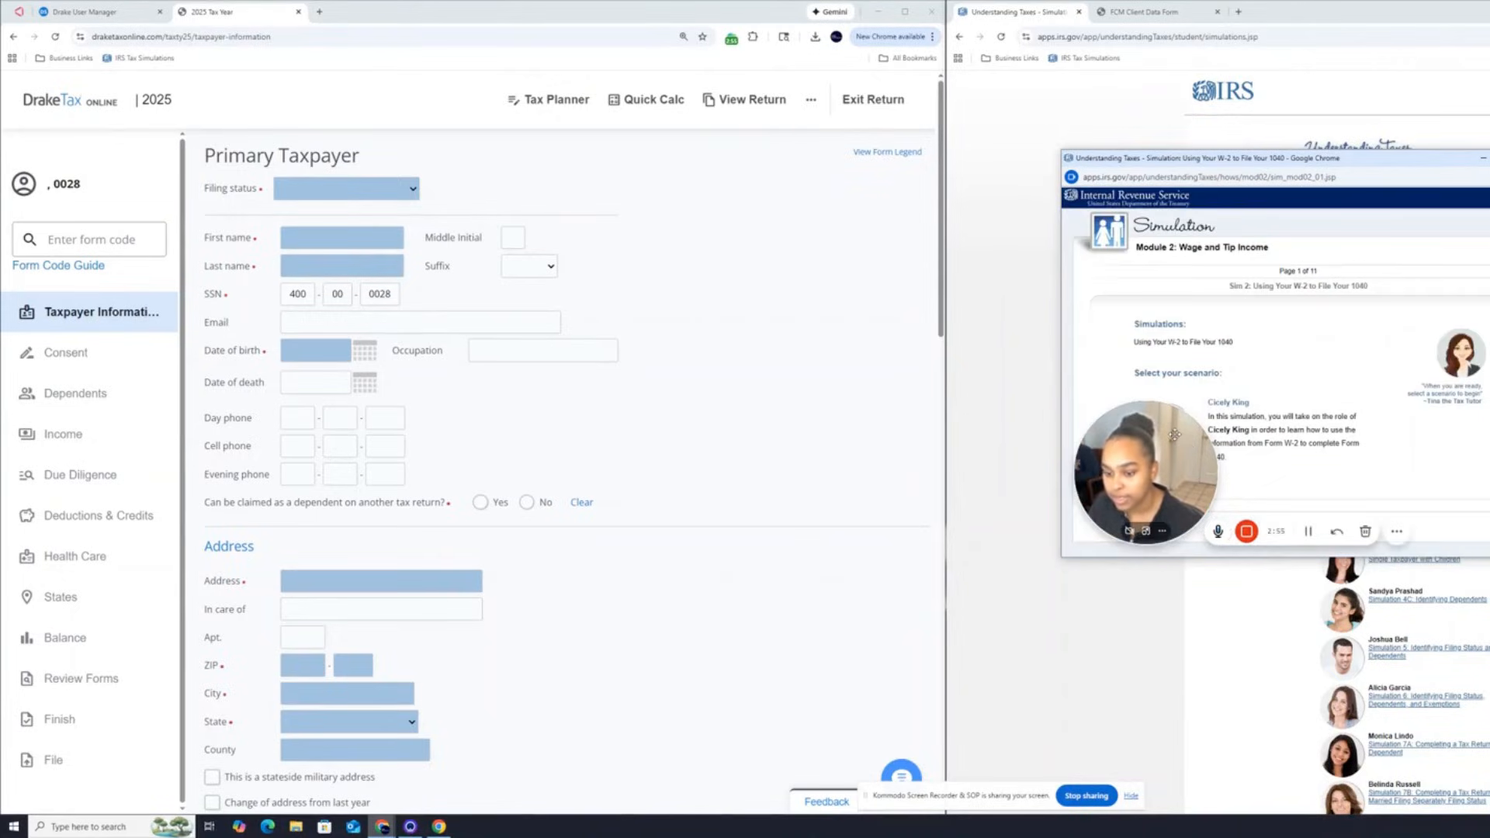
pyautogui.moveTo(1193, 444); pyautogui.dragTo(1479, 452)
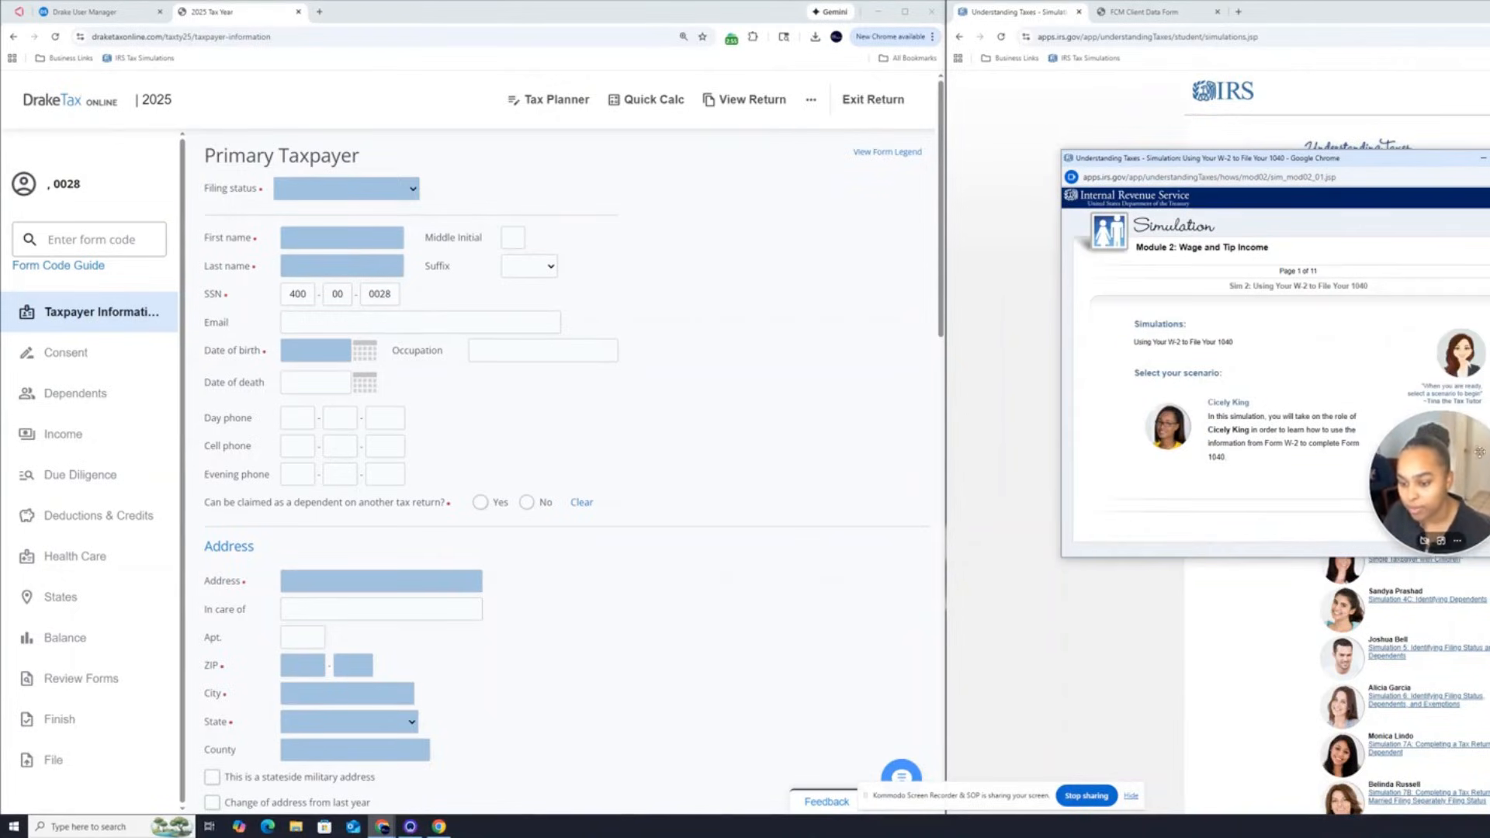
pyautogui.click(1199, 426)
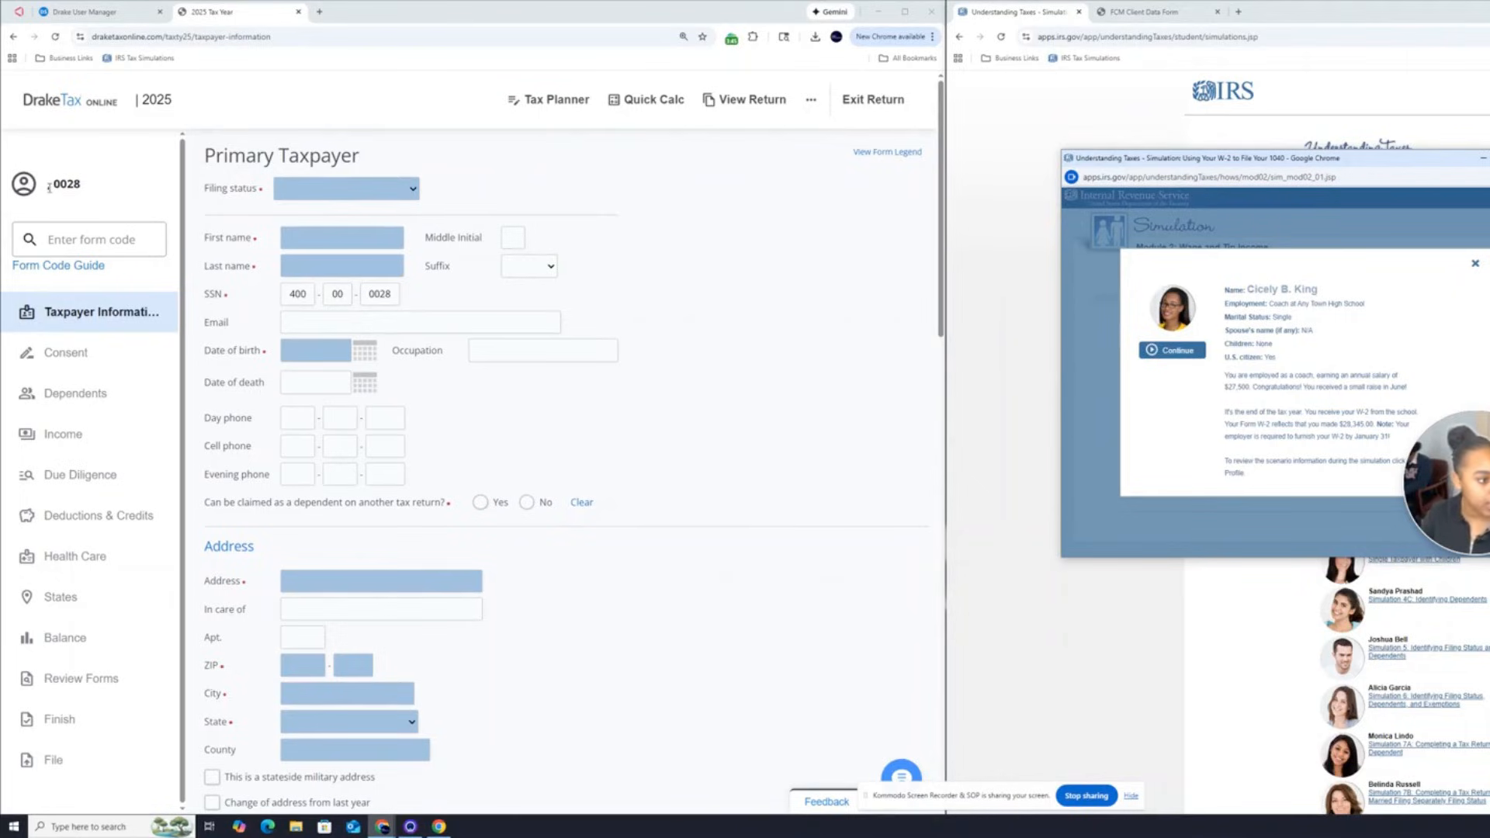
pyautogui.moveTo(50, 188)
pyautogui.mouseDown()
pyautogui.moveTo(92, 191)
pyautogui.moveTo(31, 186)
pyautogui.mouseUp()
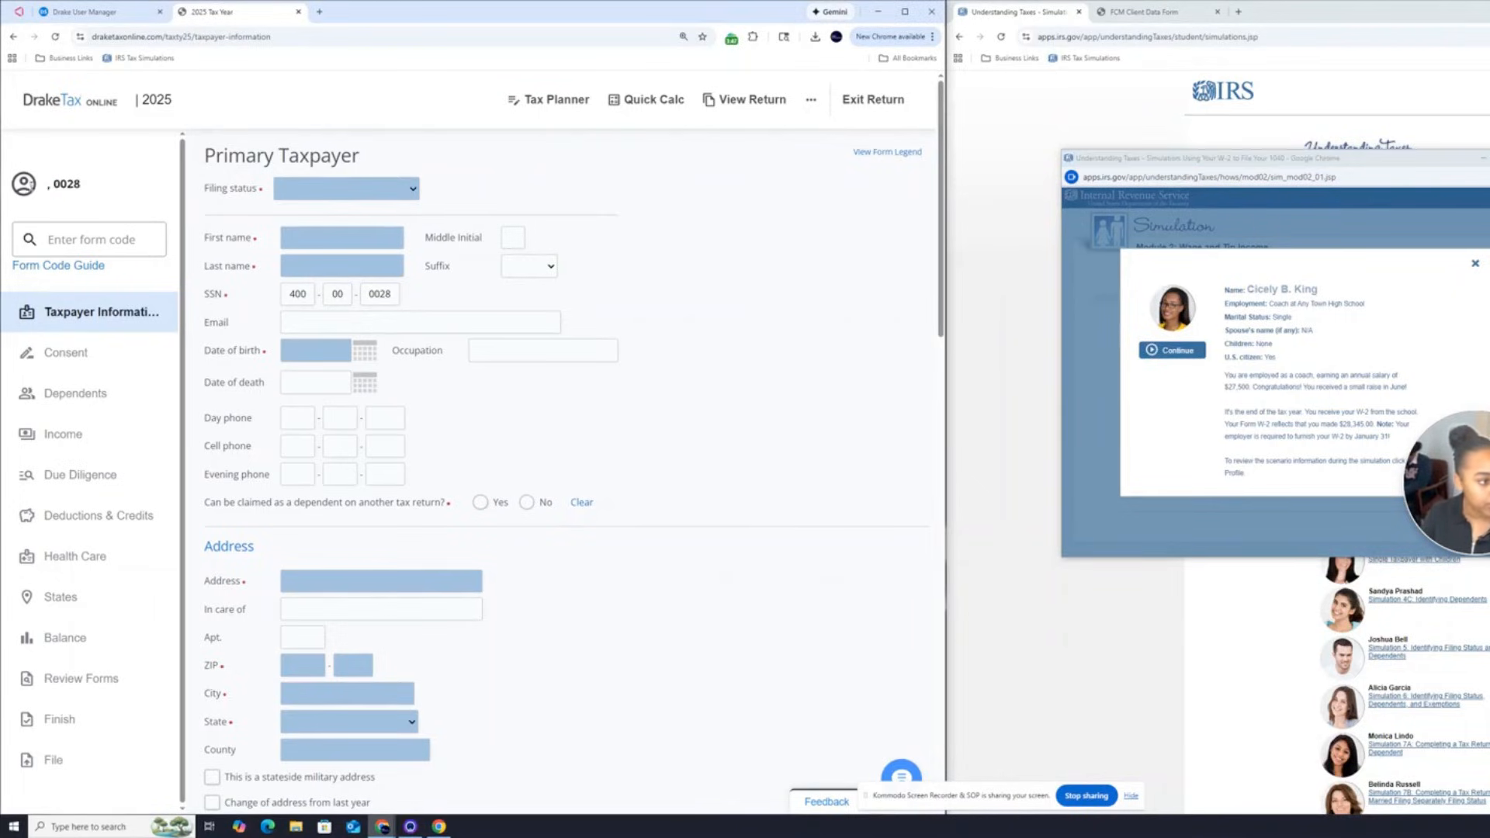
pyautogui.moveTo(52, 187)
pyautogui.mouseDown()
pyautogui.moveTo(86, 188)
pyautogui.moveTo(56, 189)
pyautogui.mouseUp()
pyautogui.click(56, 189)
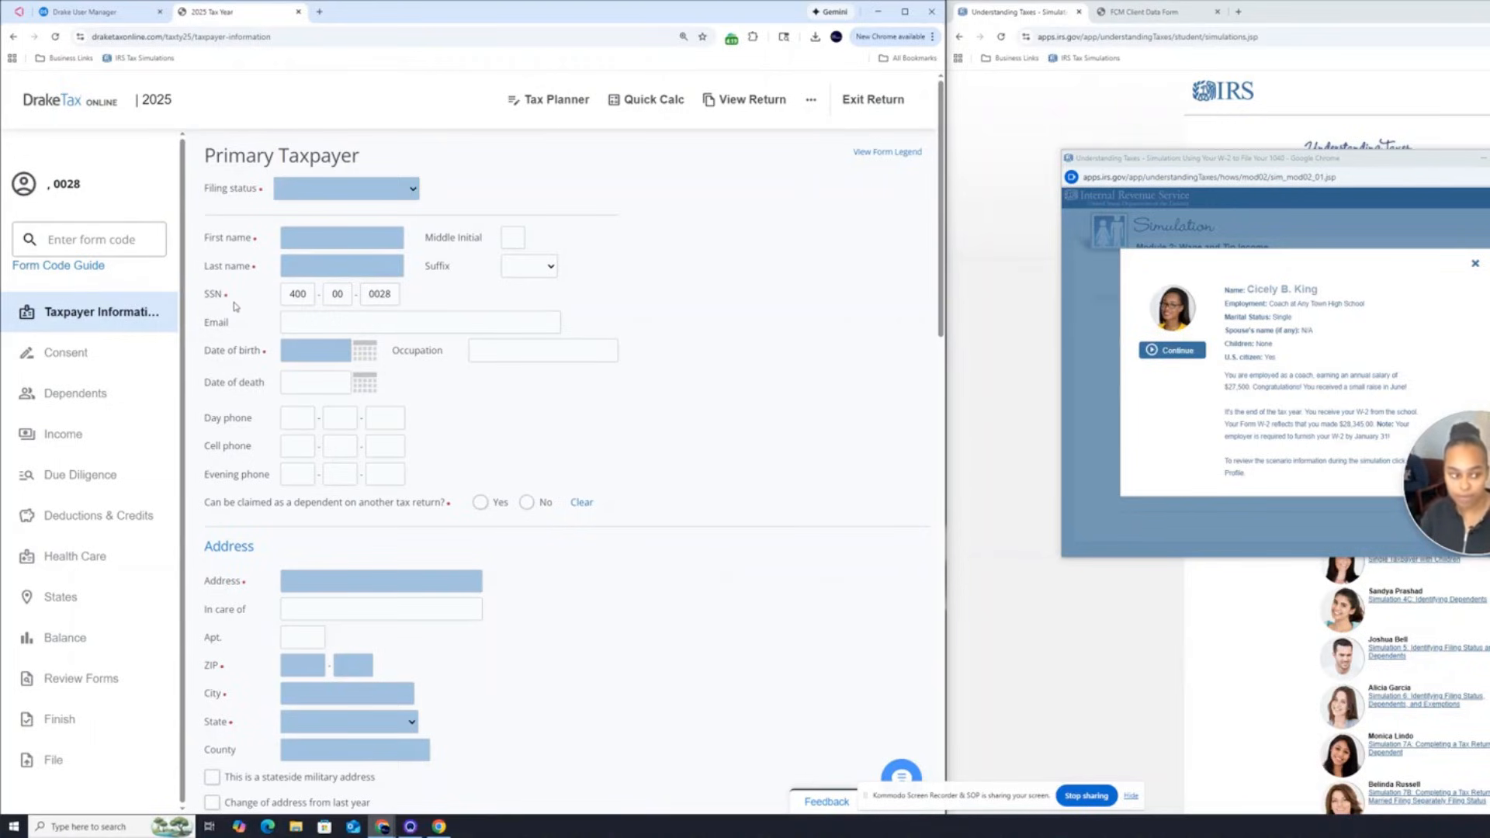
# Step: Set the return's filing status to Single
pyautogui.click(288, 293)
pyautogui.moveTo(289, 294); pyautogui.dragTo(307, 294)
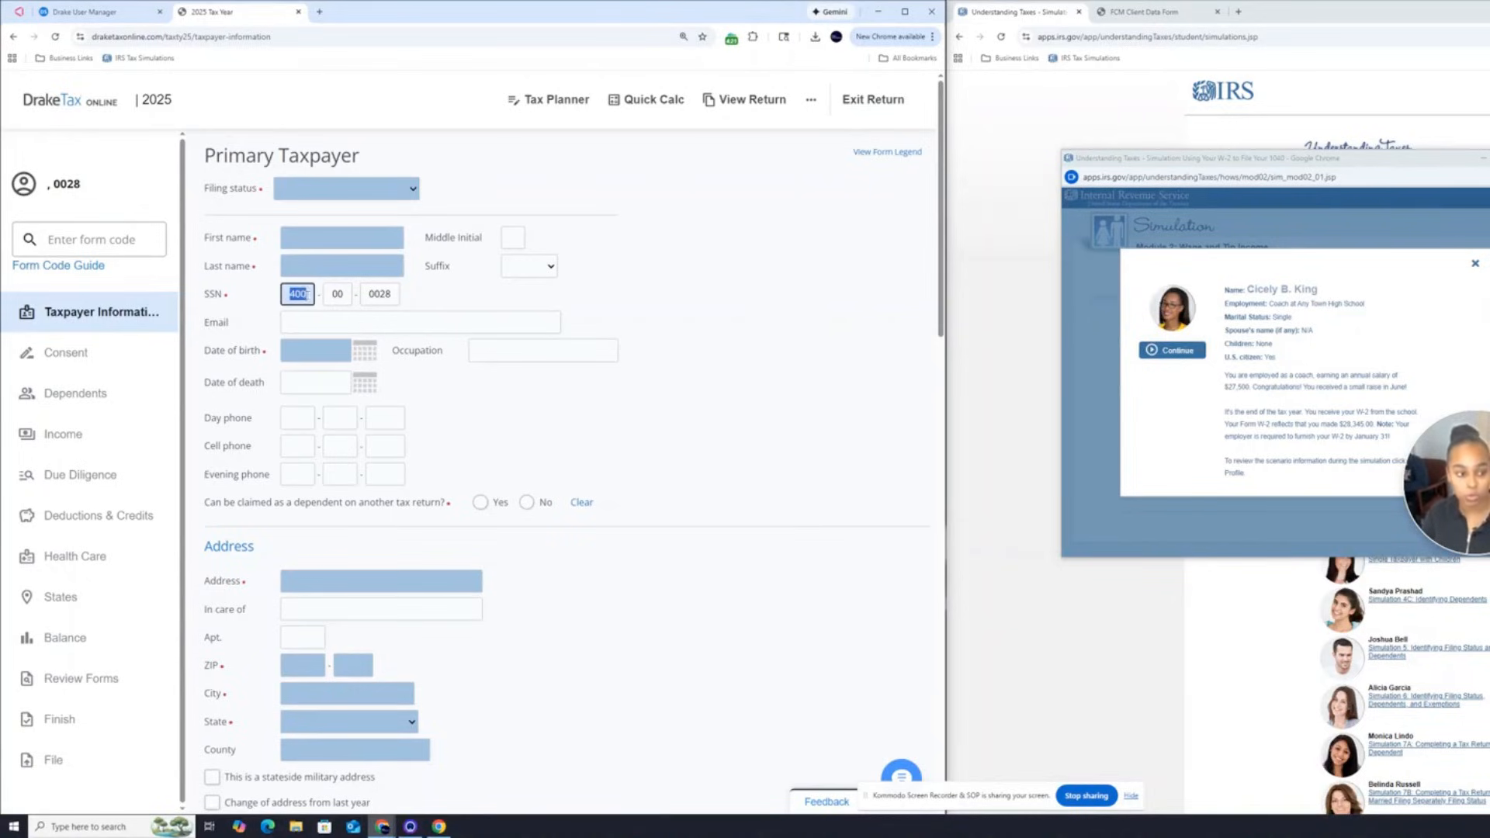
pyautogui.click(308, 295)
pyautogui.moveTo(53, 189); pyautogui.dragTo(92, 190)
pyautogui.click(92, 190)
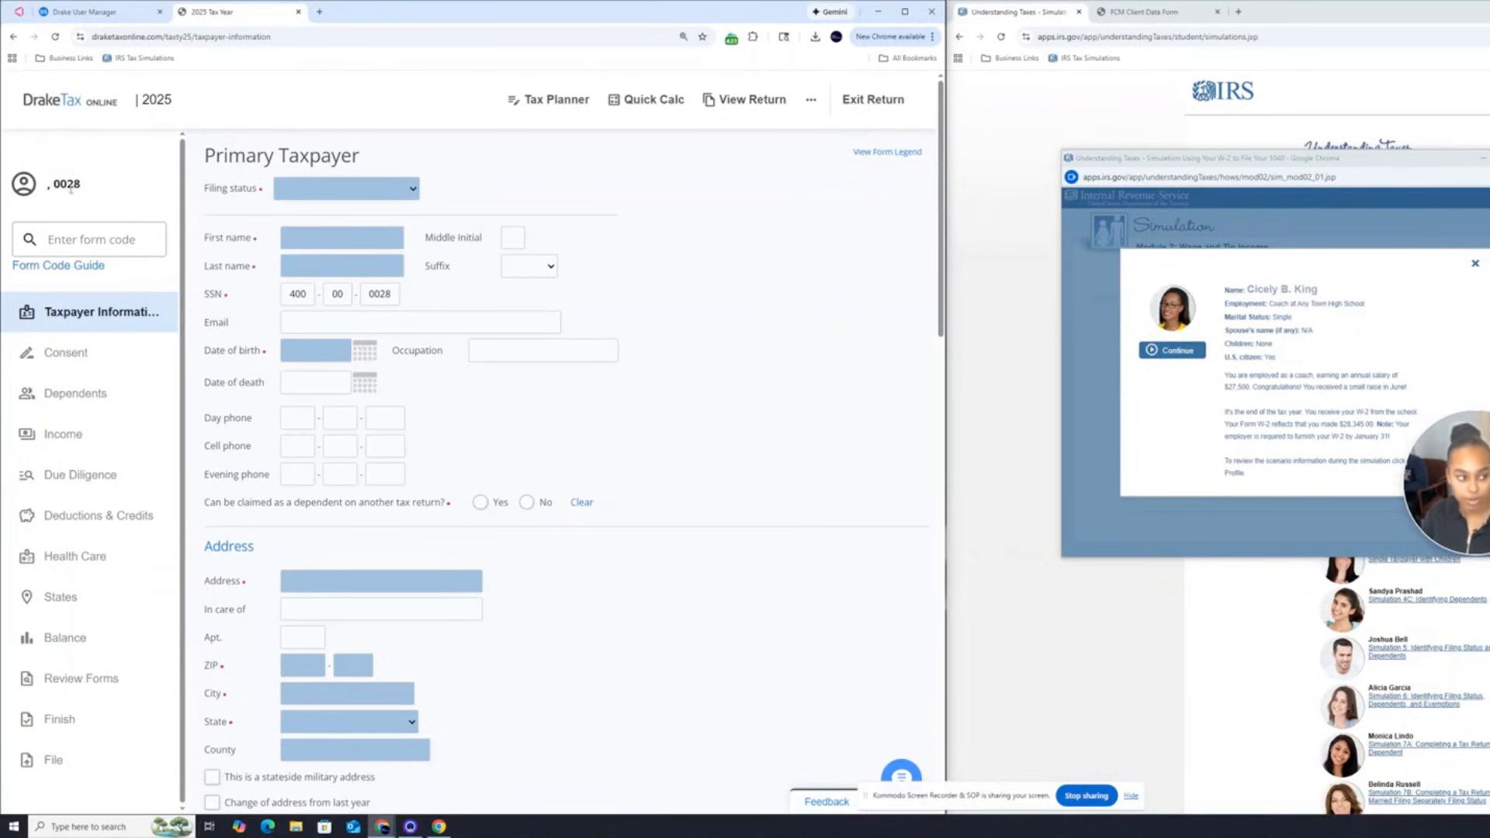
pyautogui.click(295, 194)
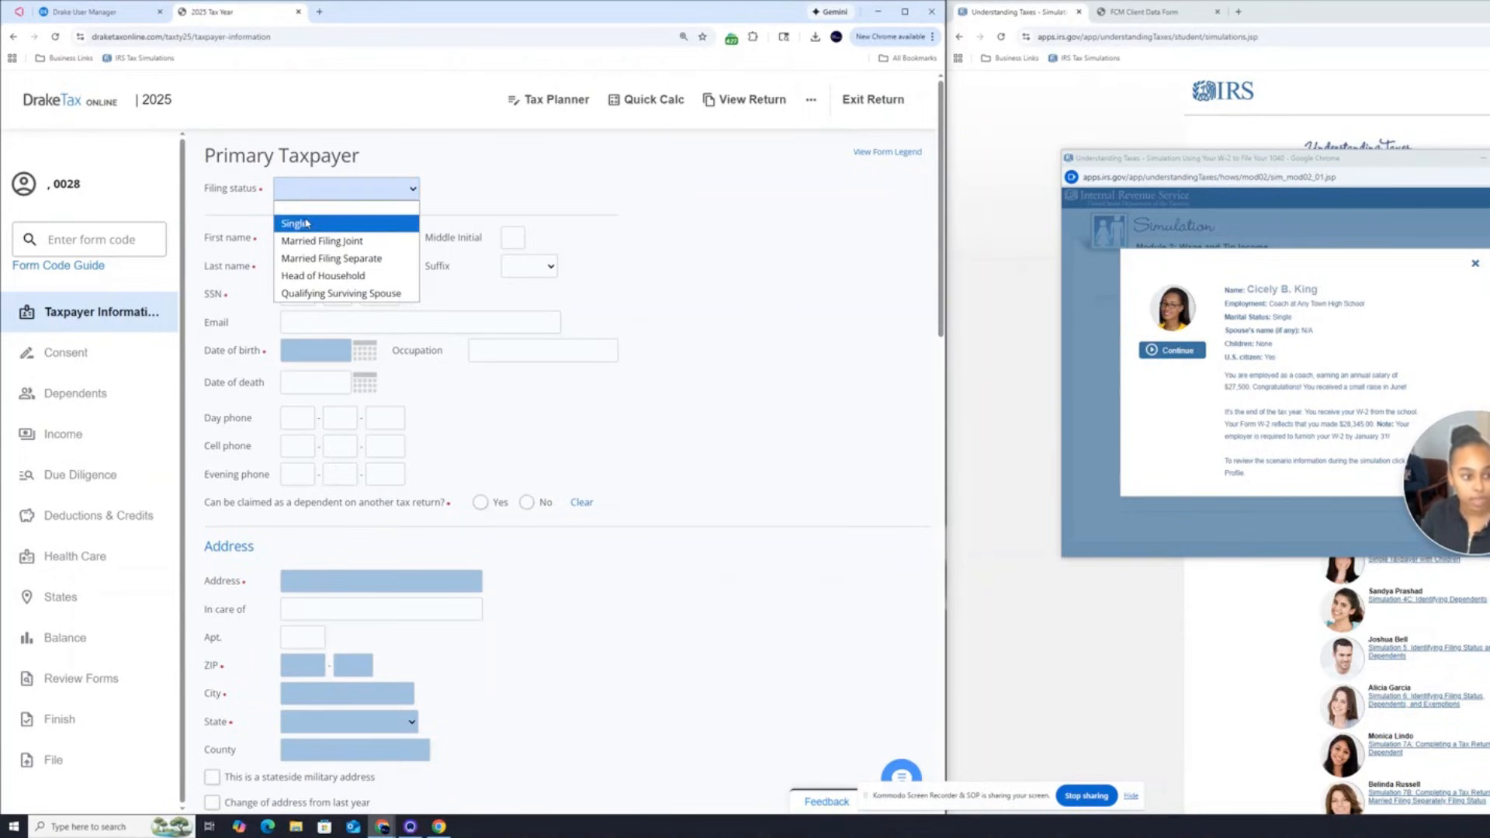
pyautogui.click(288, 218)
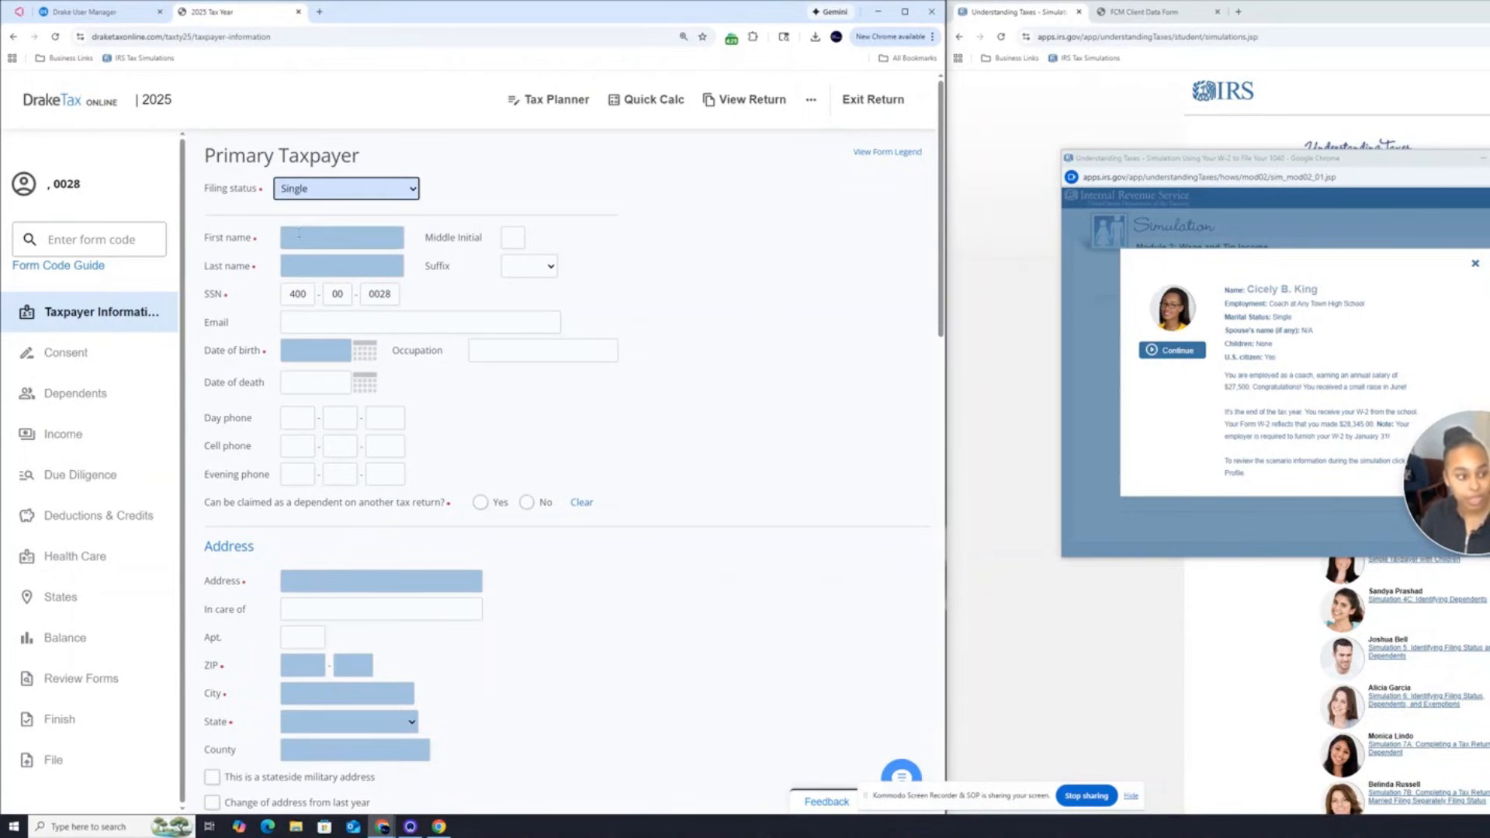
# Step: Enter the taxpayer's first name, middle initial and last name from the scenario
pyautogui.click(298, 233)
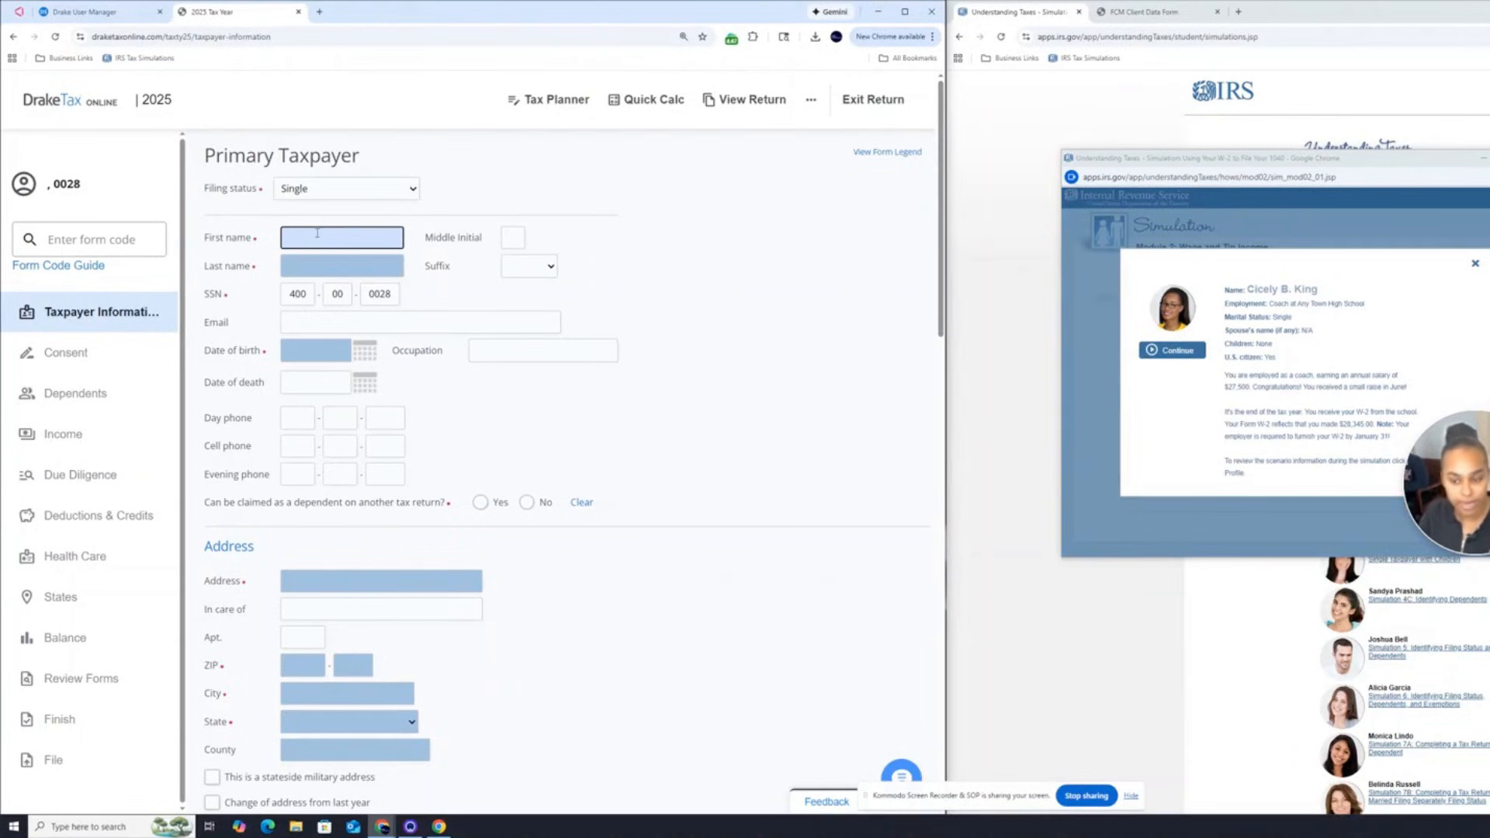
pyautogui.write('CICE')
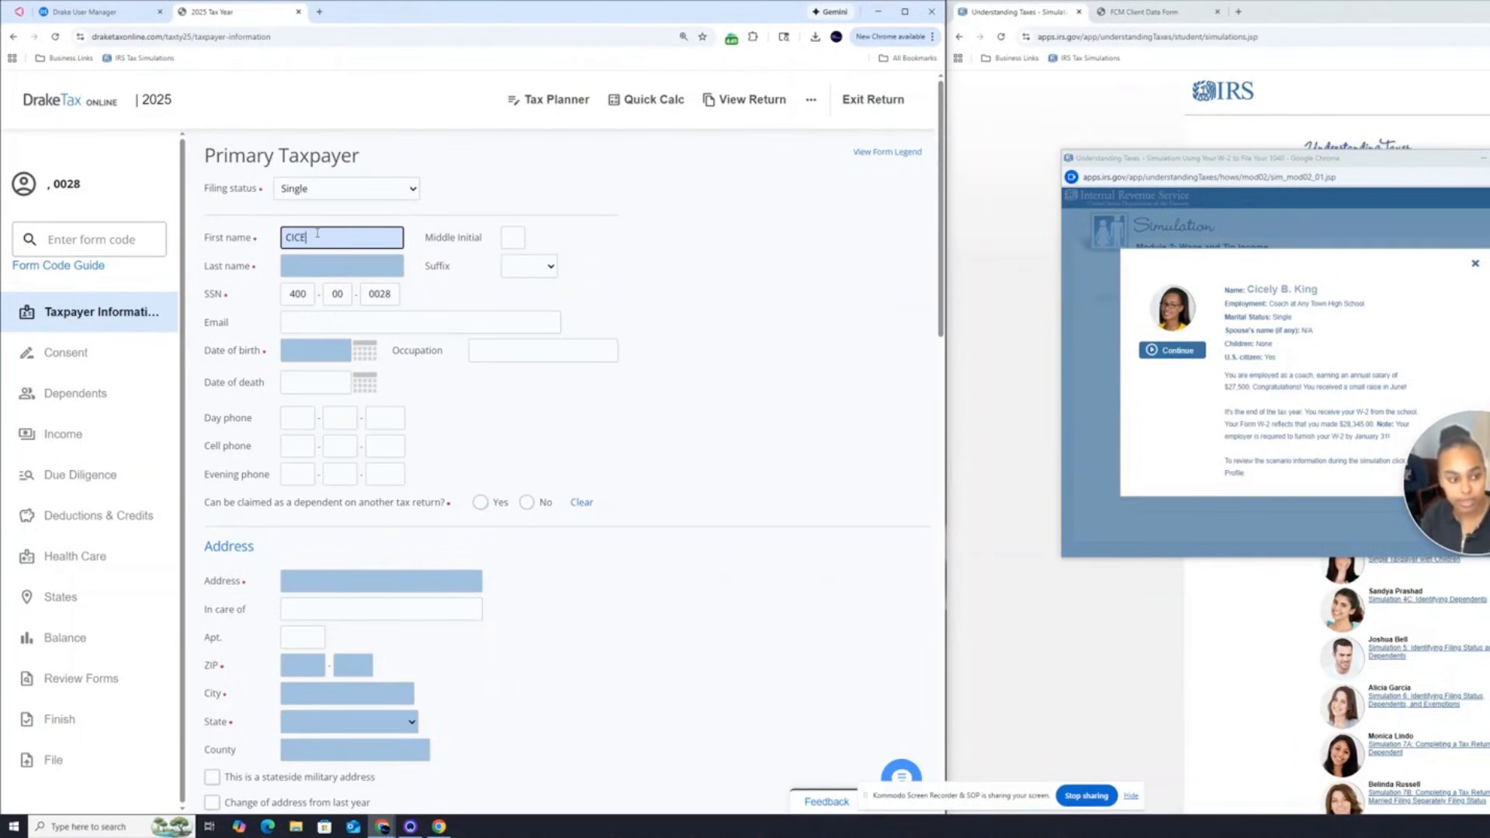
pyautogui.write('LY')
pyautogui.press('Tab')
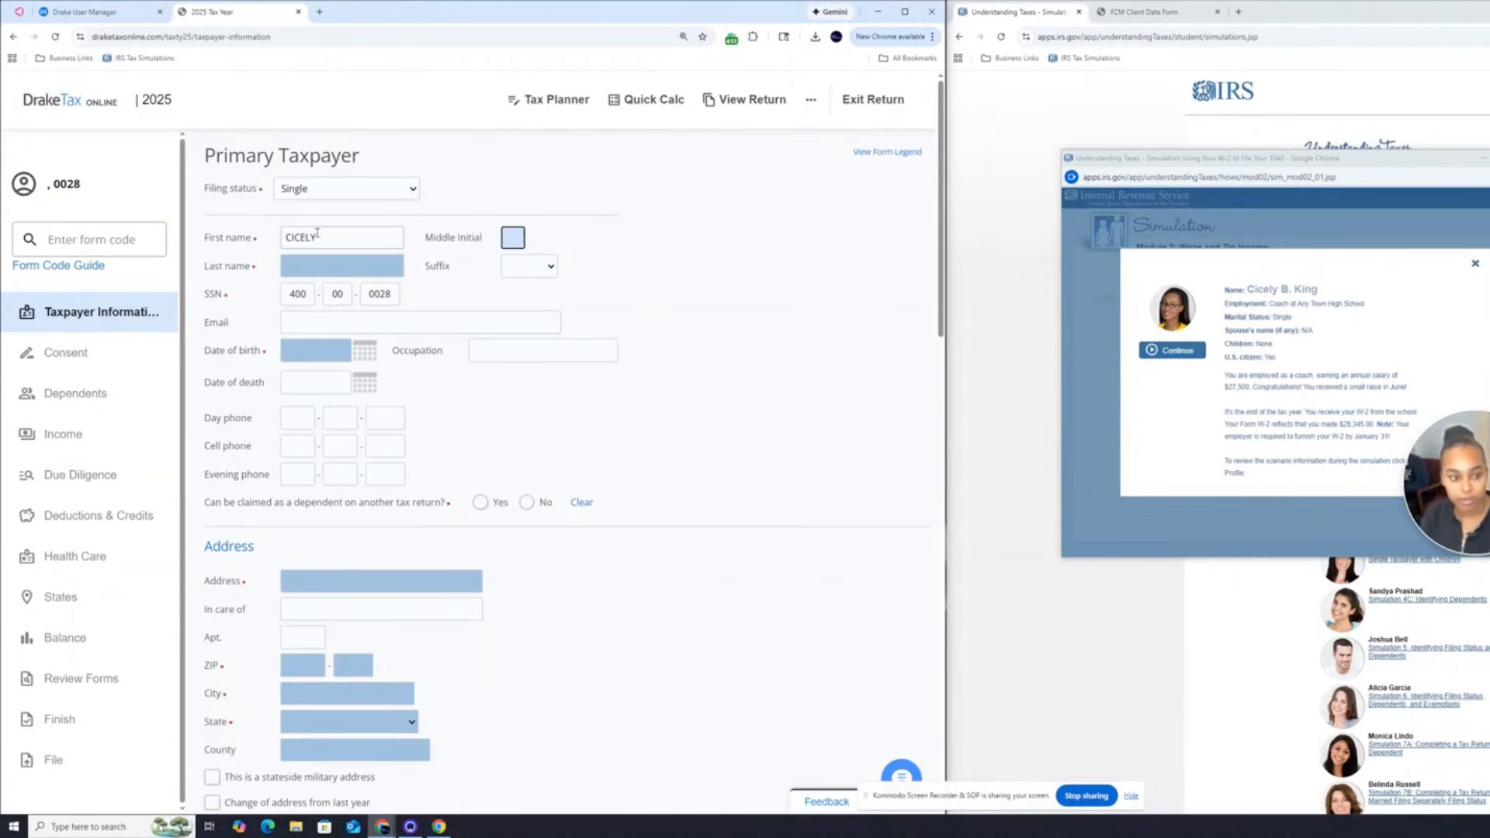
pyautogui.write('B')
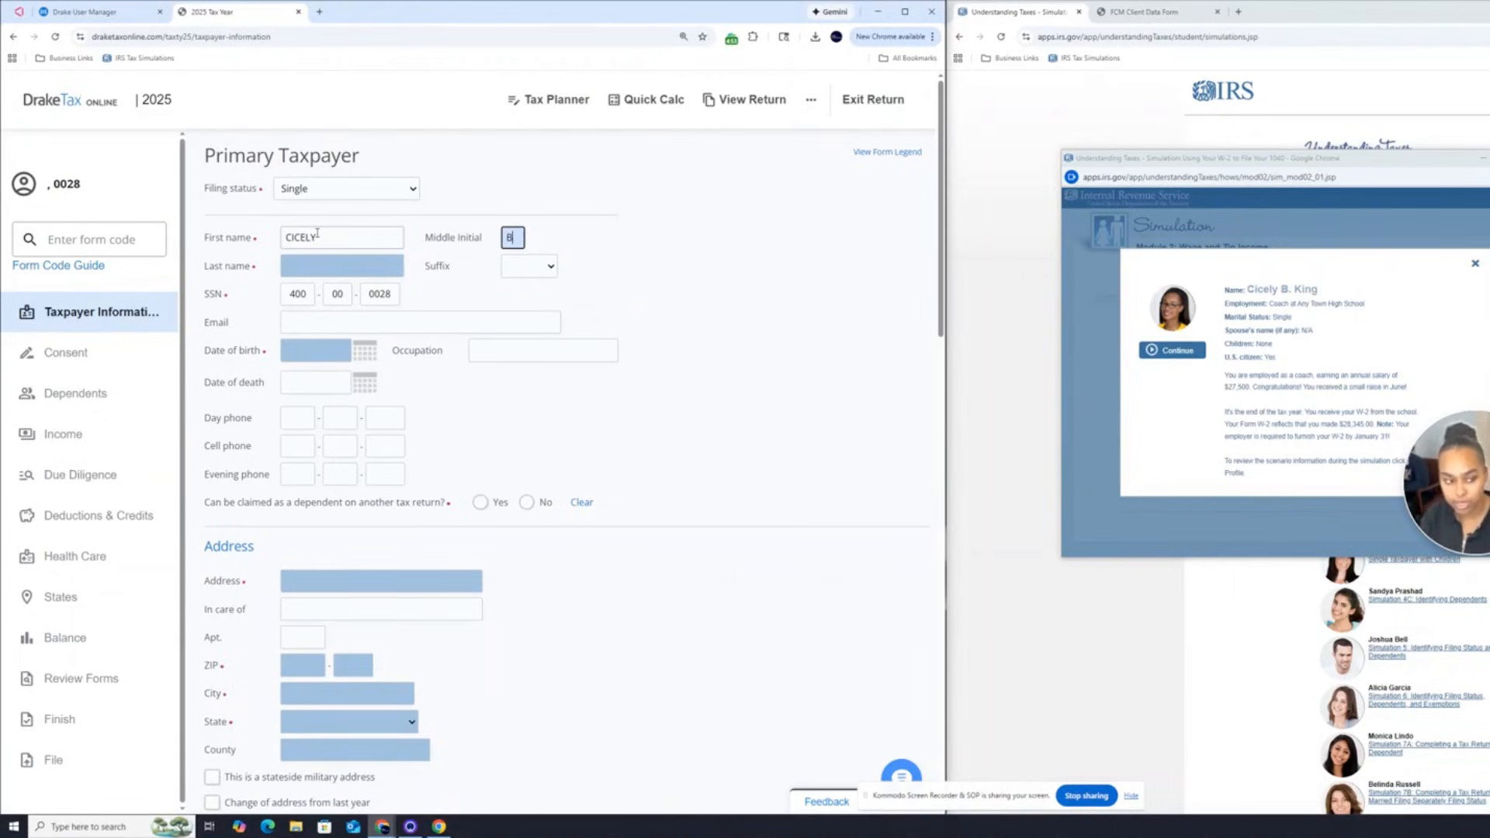
pyautogui.press('Tab')
pyautogui.write('KING')
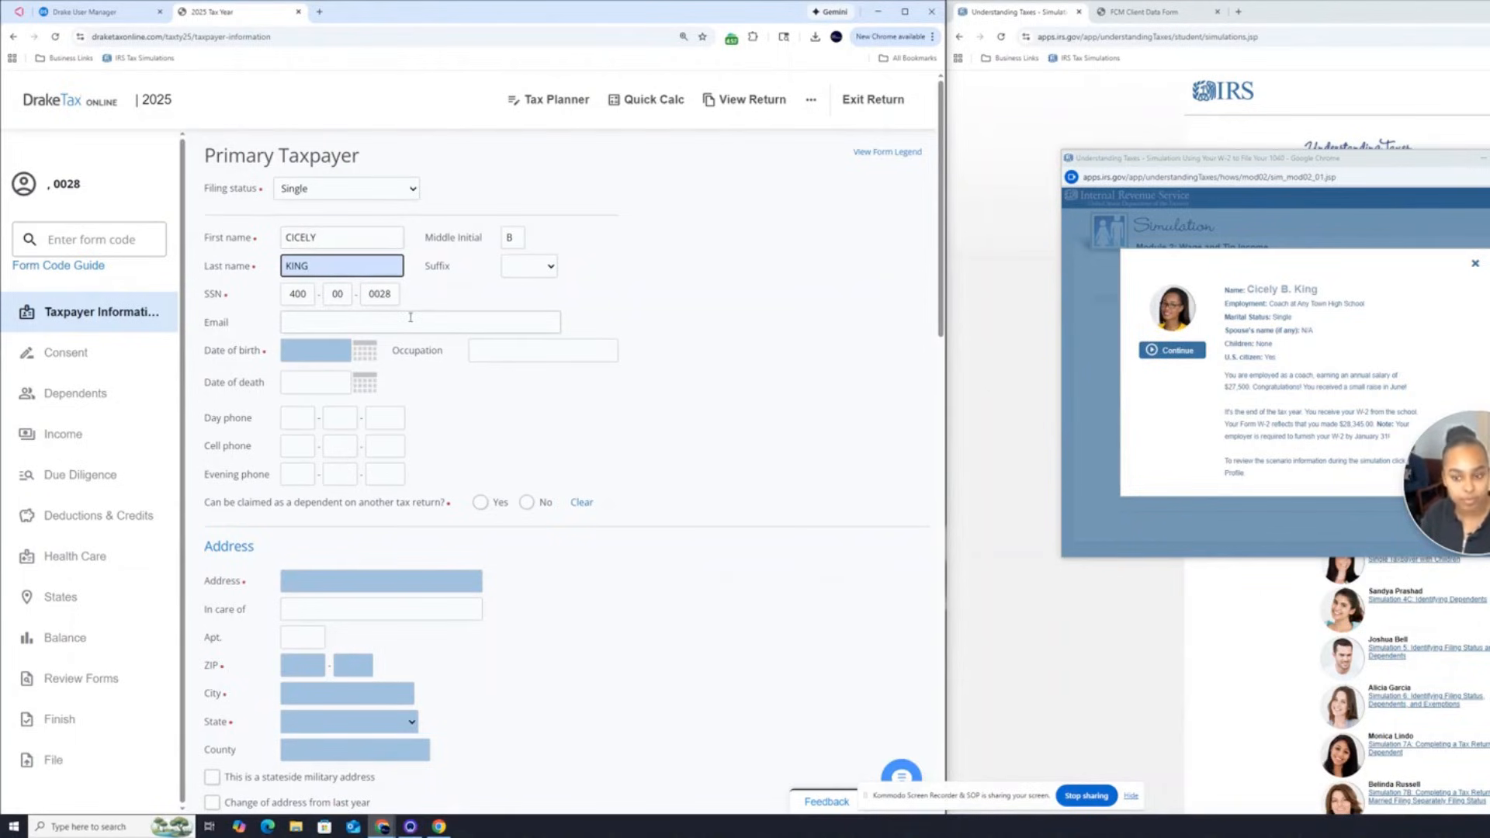
pyautogui.scroll(-1, 287, 315)
pyautogui.click(319, 265)
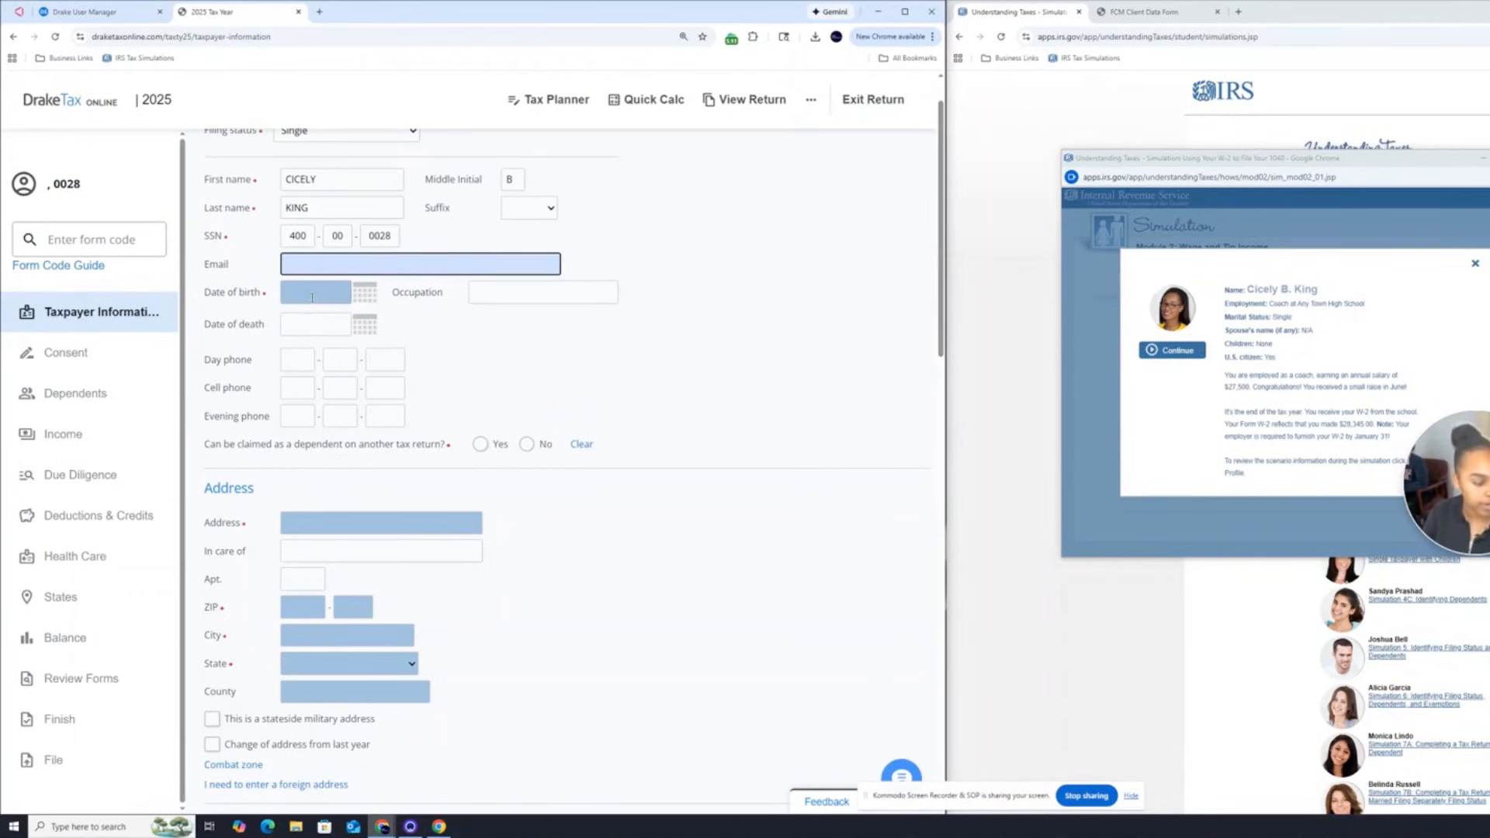
pyautogui.click(312, 297)
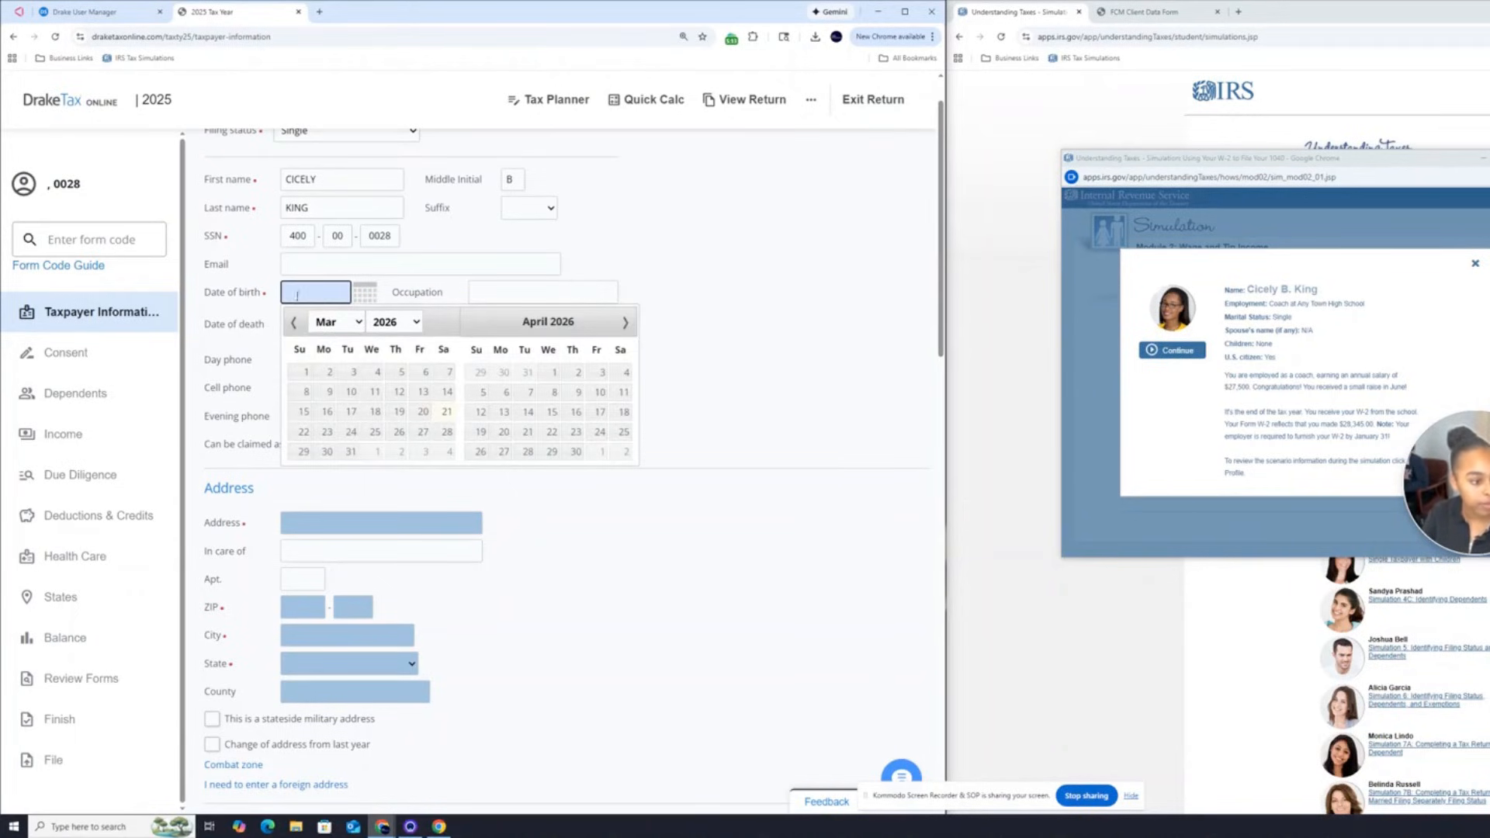
pyautogui.click(393, 324)
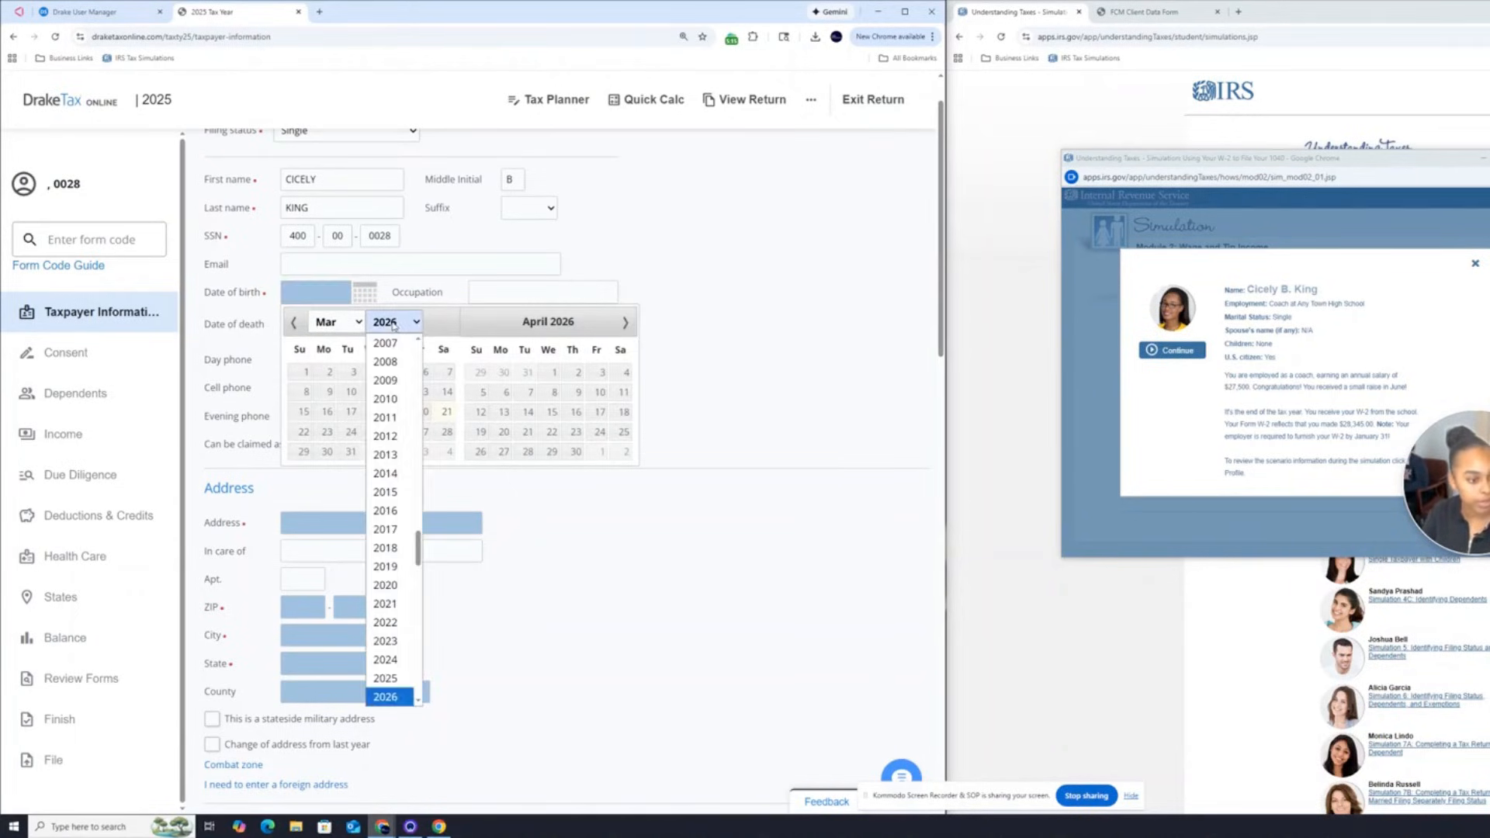
pyautogui.scroll(6, 402, 497)
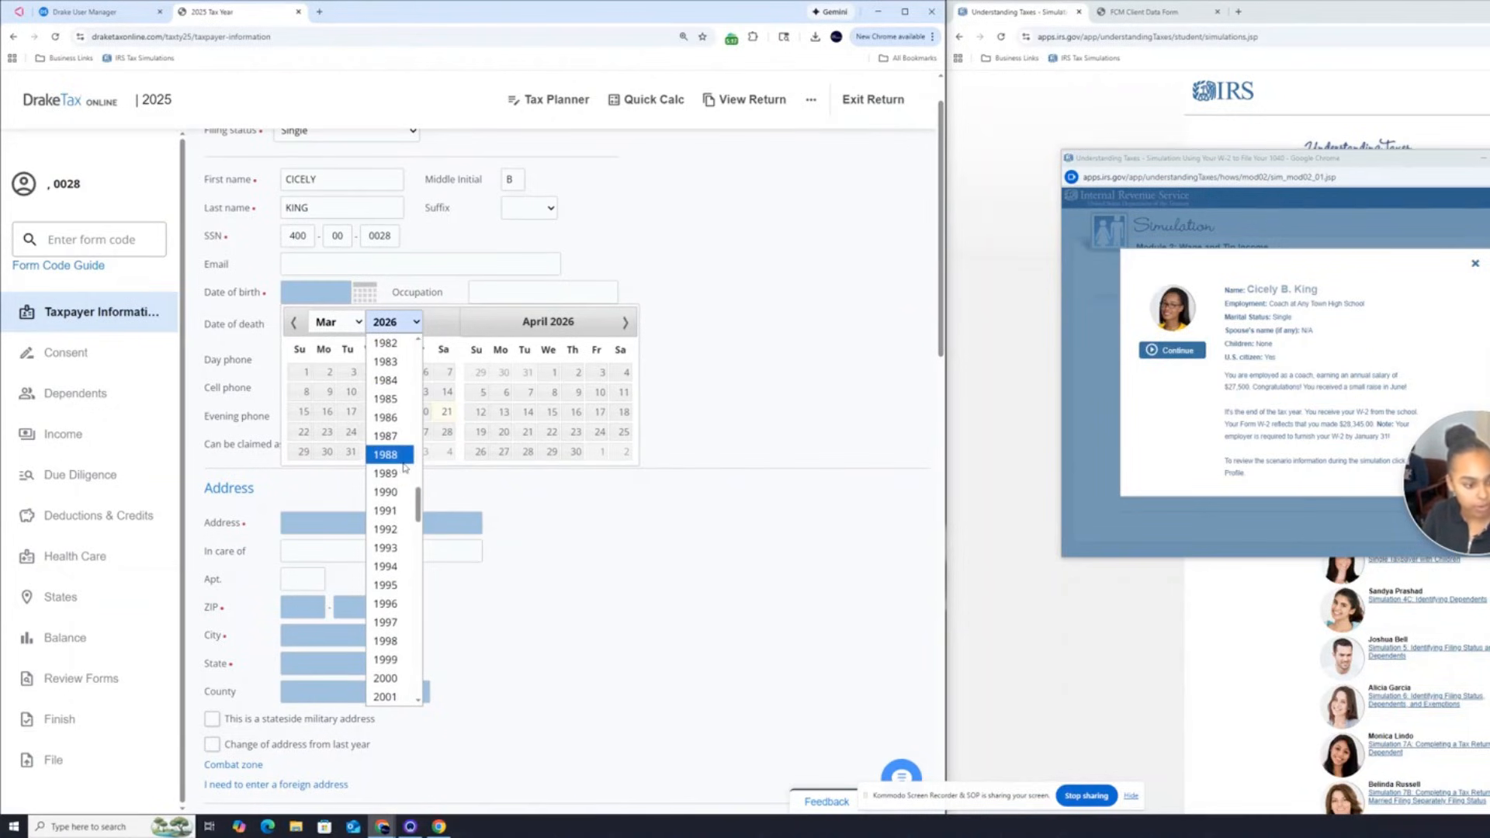
pyautogui.scroll(-1, 428, 483)
pyautogui.click(407, 264)
pyautogui.scroll(5, 380, 400)
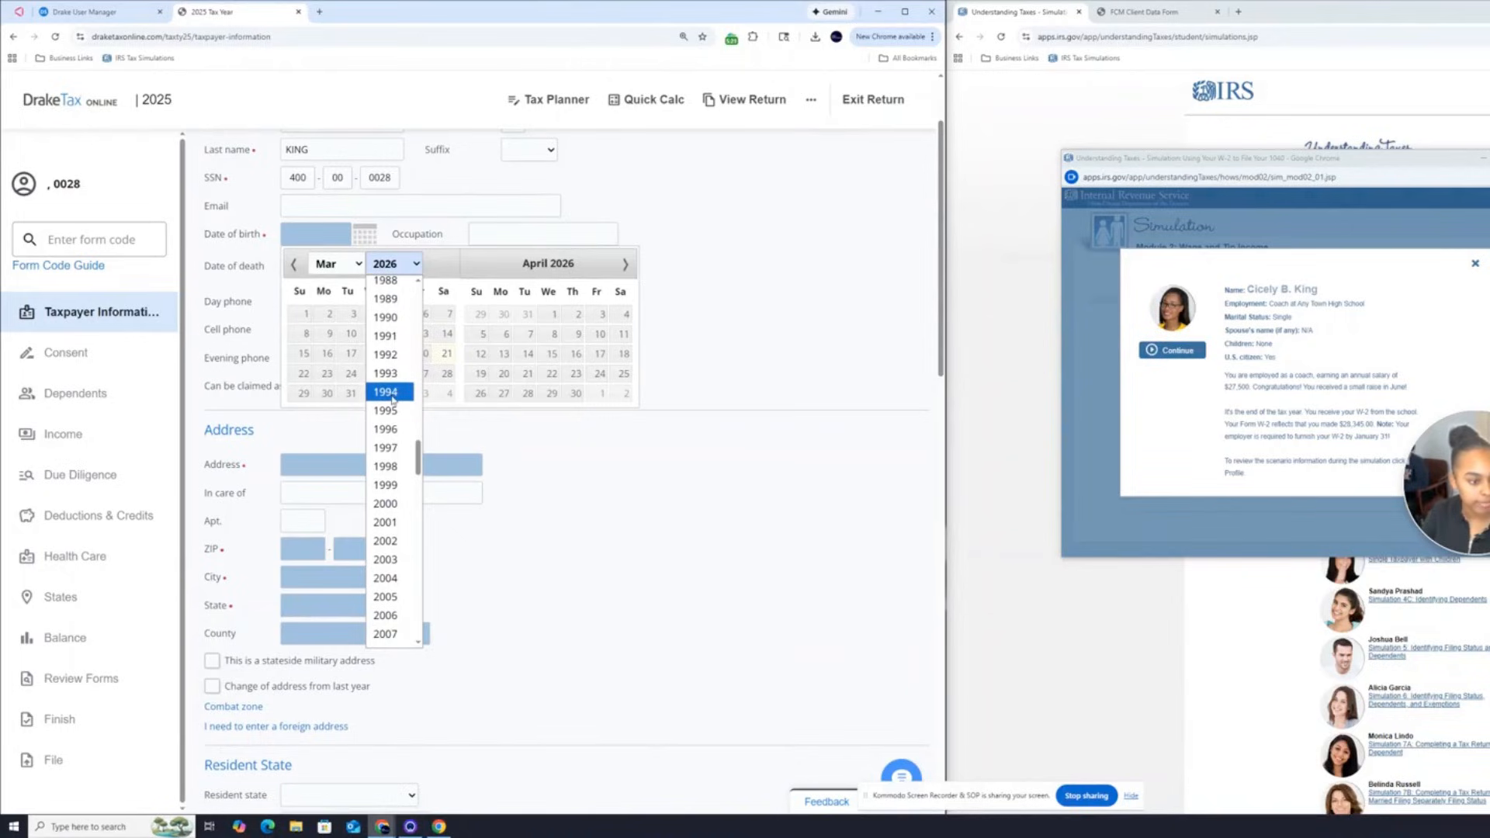
pyautogui.click(389, 373)
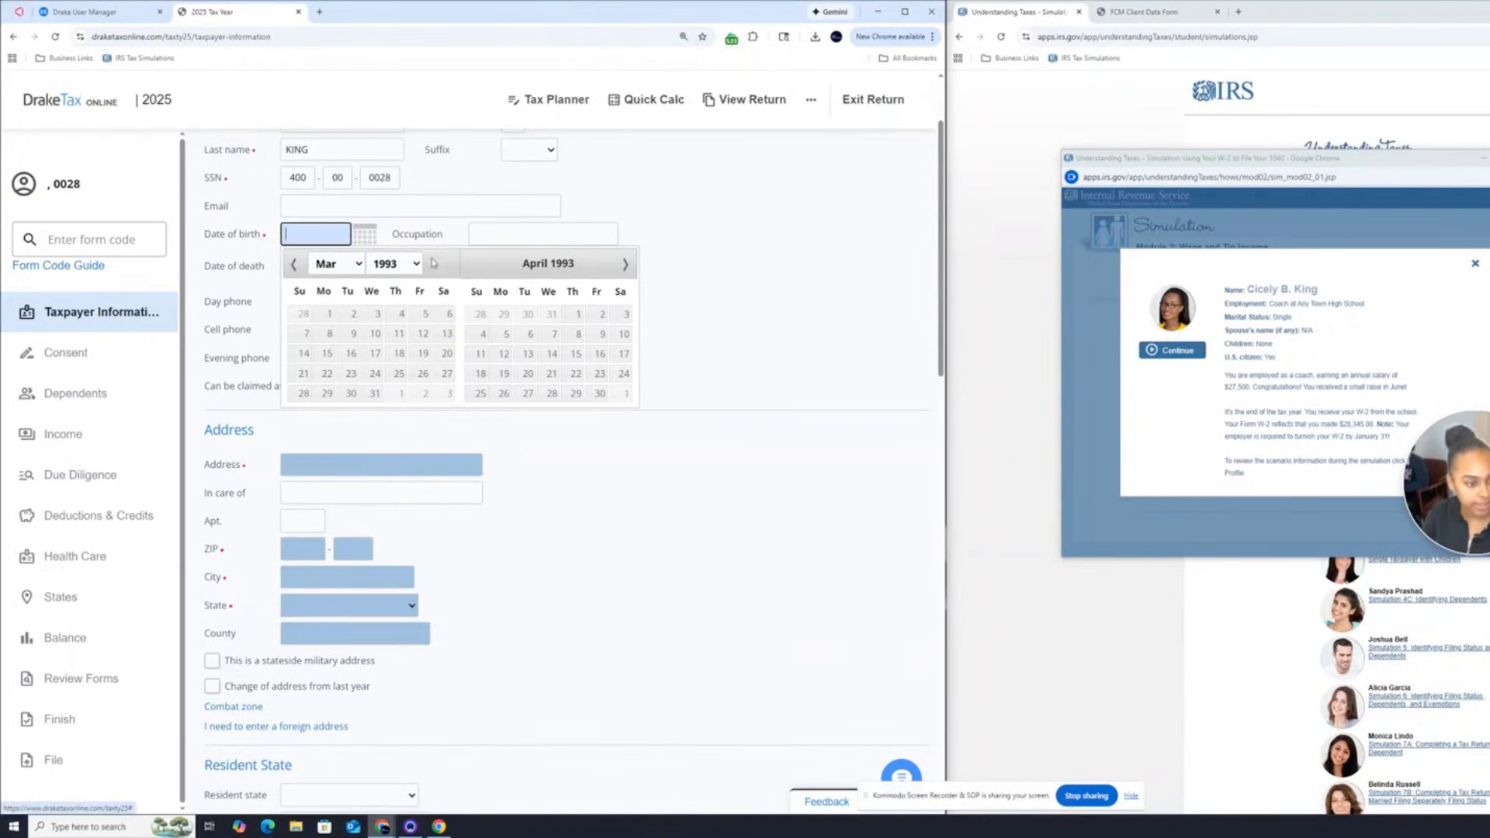
pyautogui.click(353, 357)
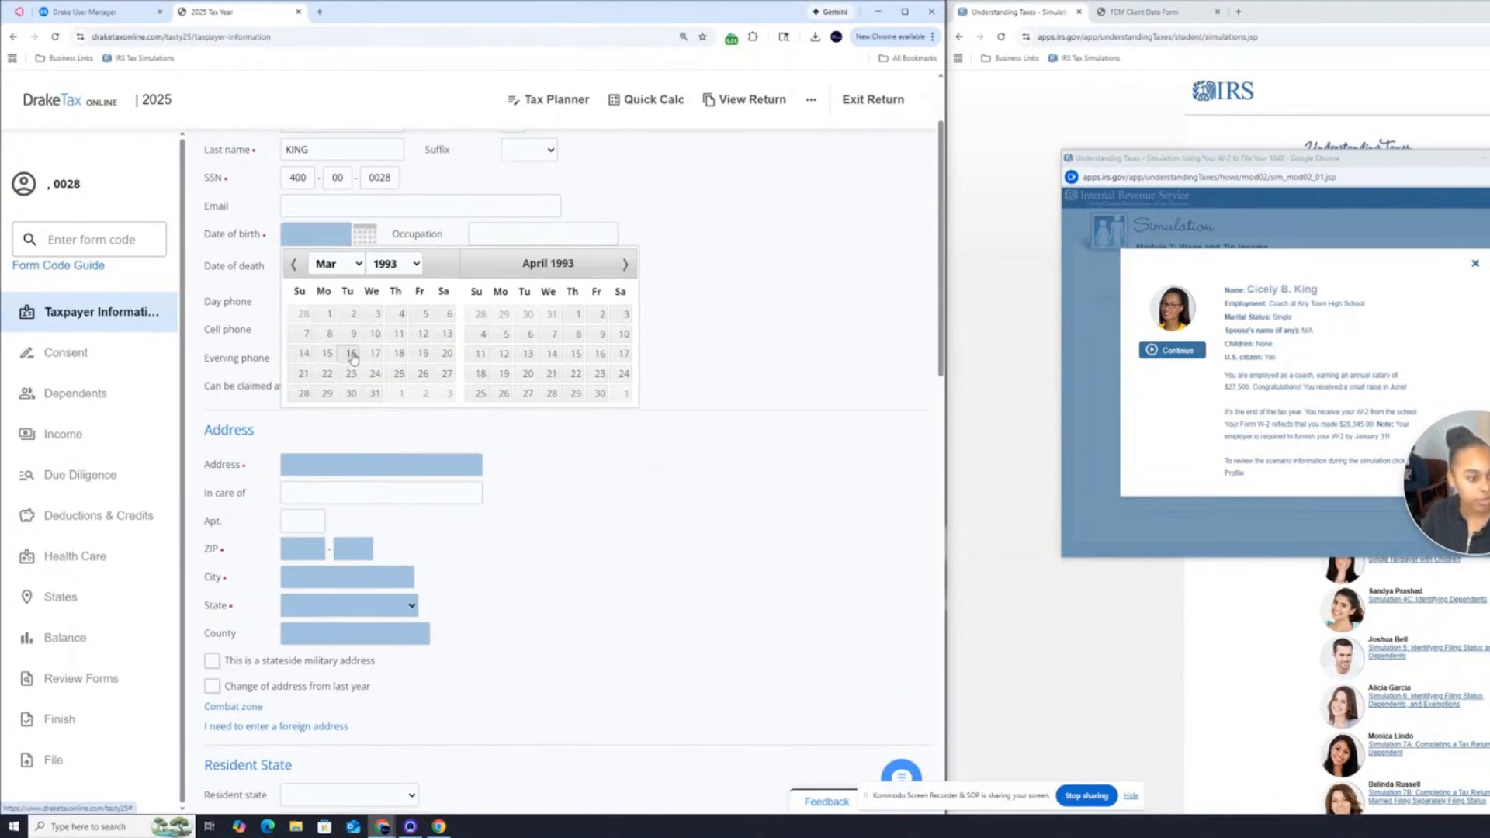
# Step: Enter occupation COACH and the taxpayer's day phone number
pyautogui.click(489, 232)
pyautogui.write('COACH')
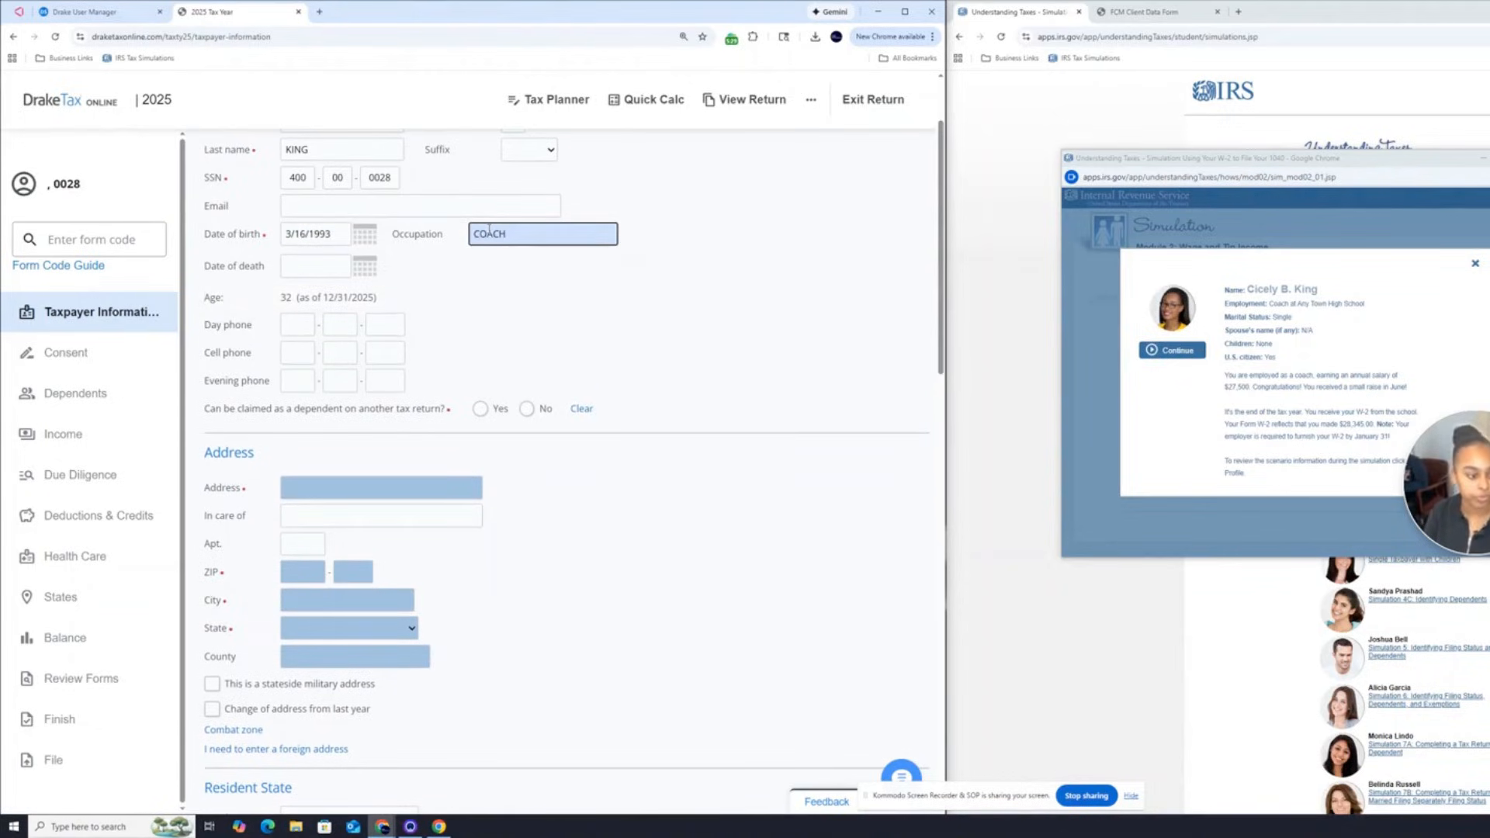
pyautogui.click(313, 324)
pyautogui.write('862')
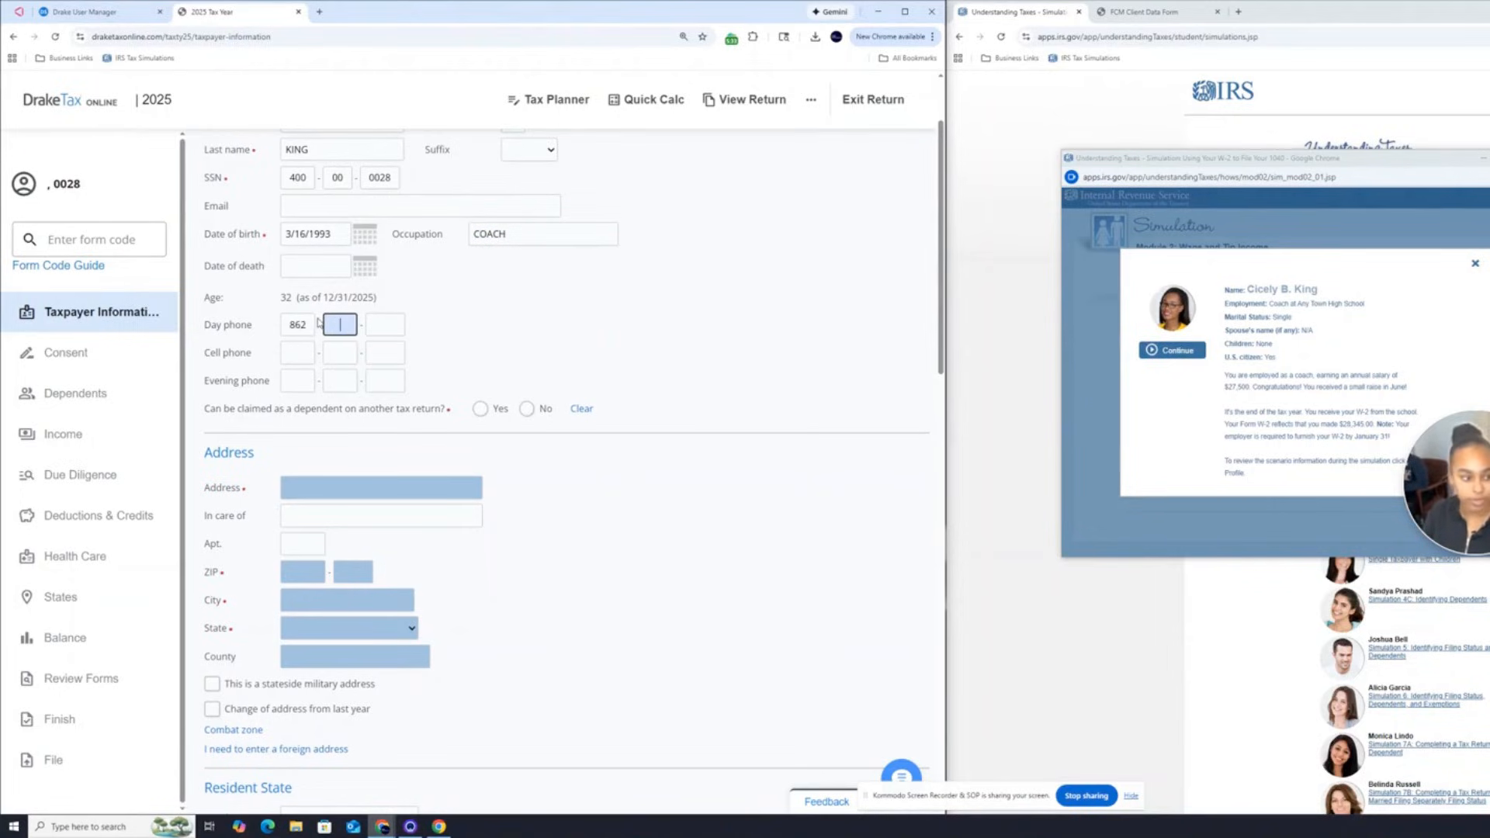
pyautogui.write('-56')
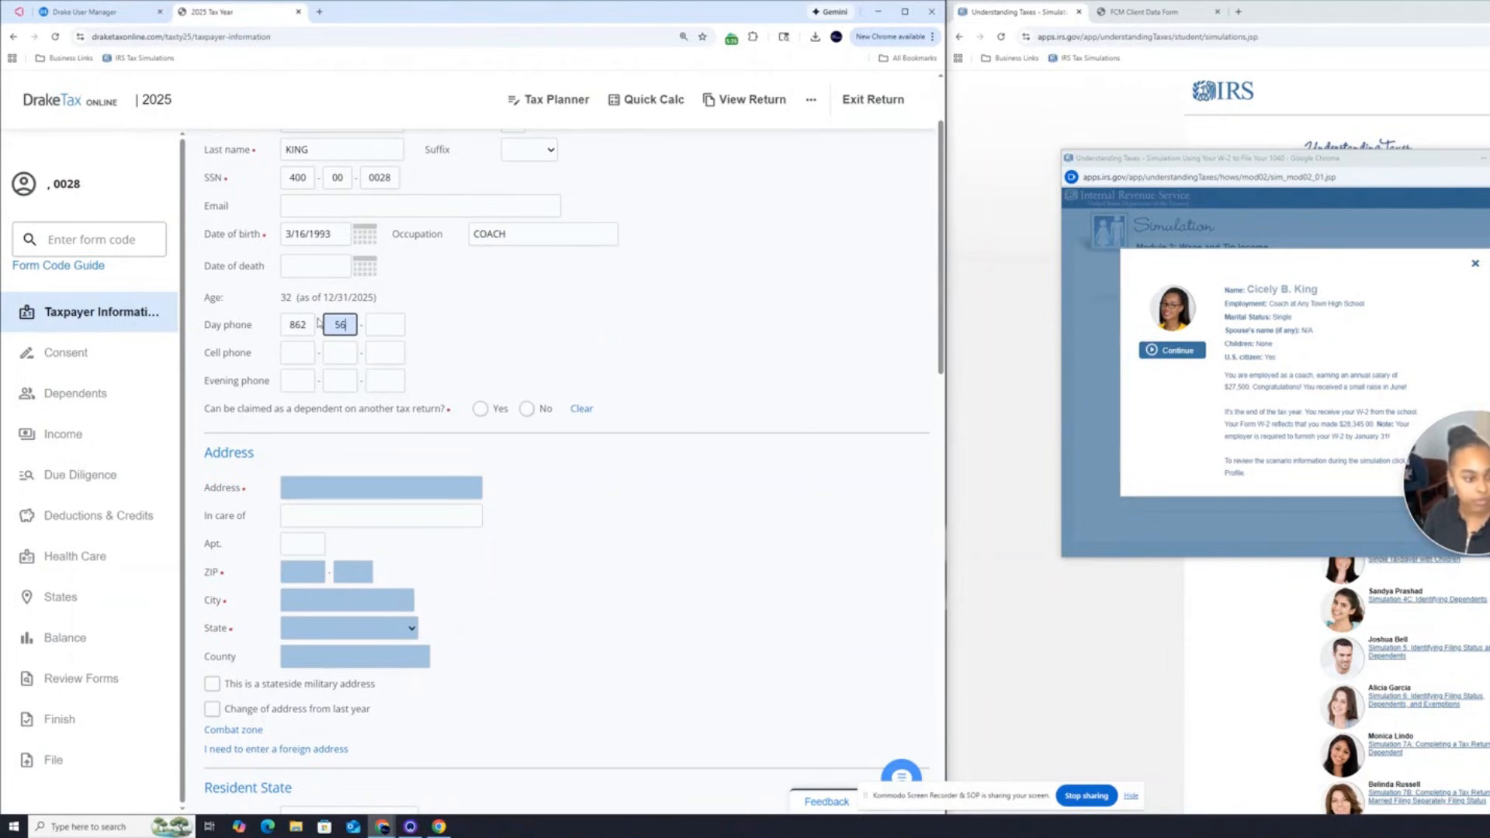
pyautogui.write('5-')
pyautogui.write('4')
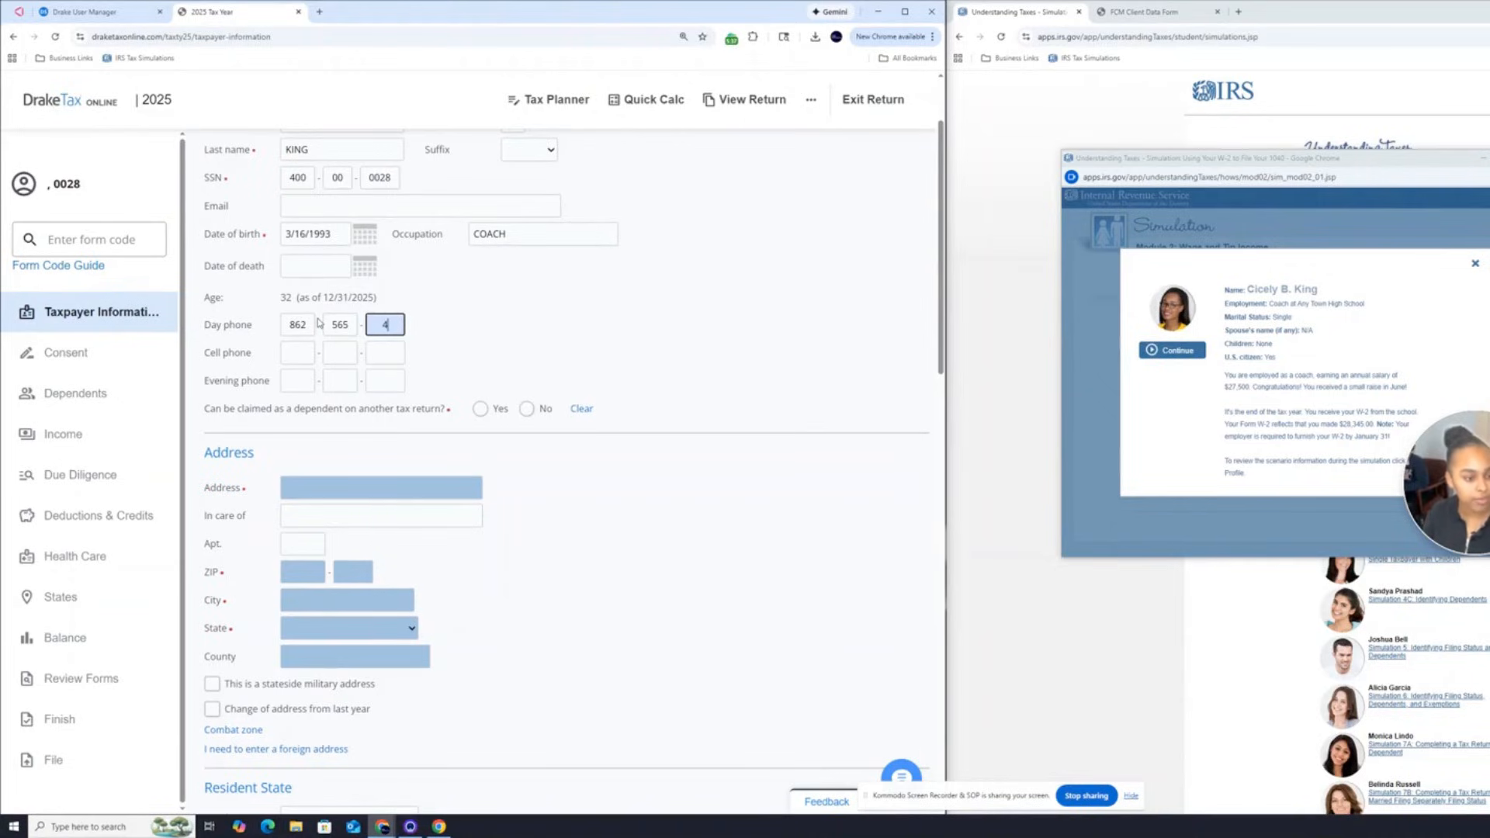
pyautogui.write('562')
pyautogui.scroll(-2, 333, 379)
pyautogui.click(332, 378)
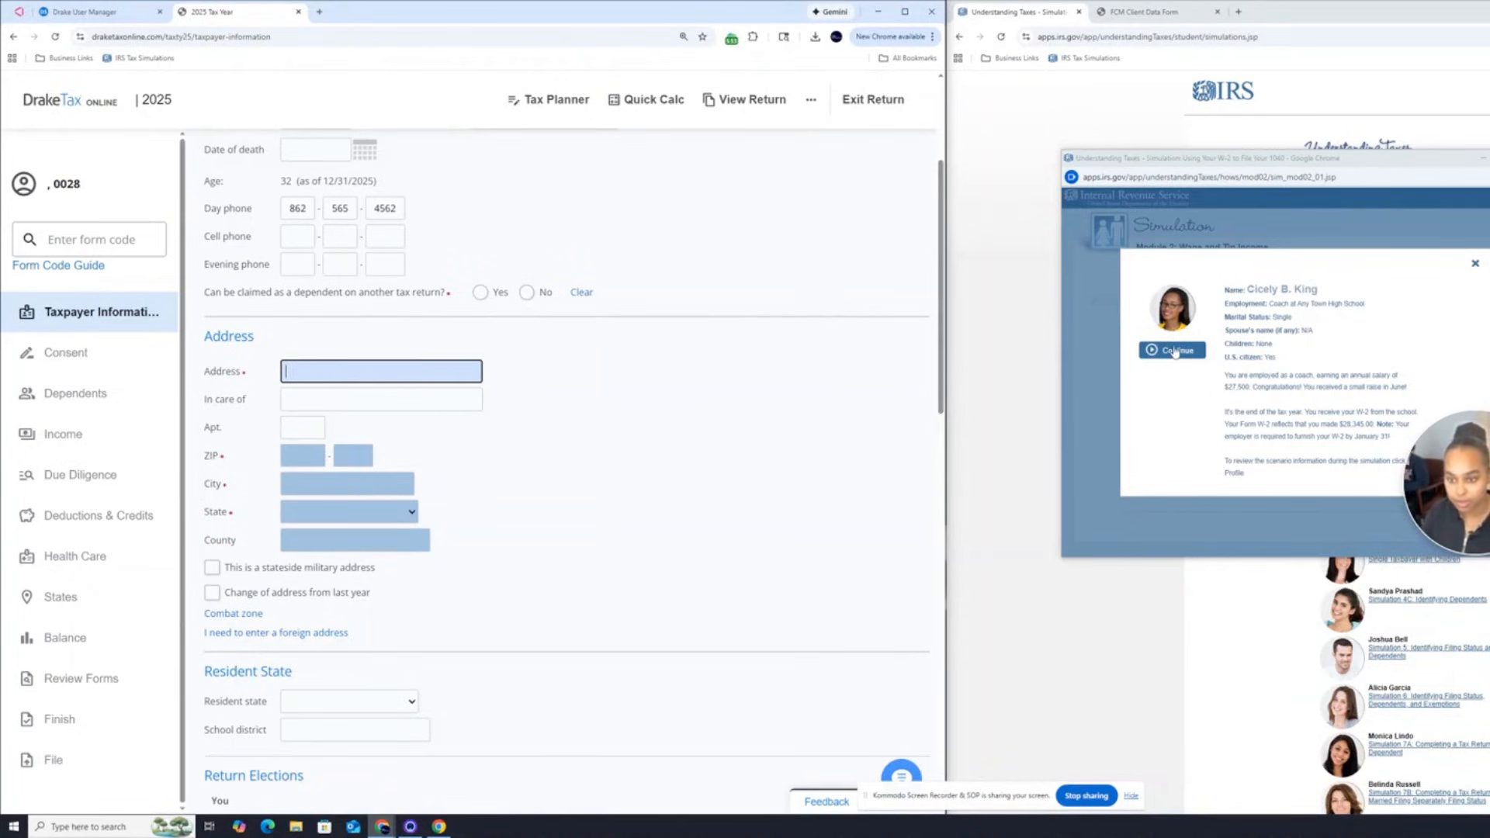
# Step: In the simulation, reopen the taxpayer profile and continue to the Simulation Background page
pyautogui.click(1176, 352)
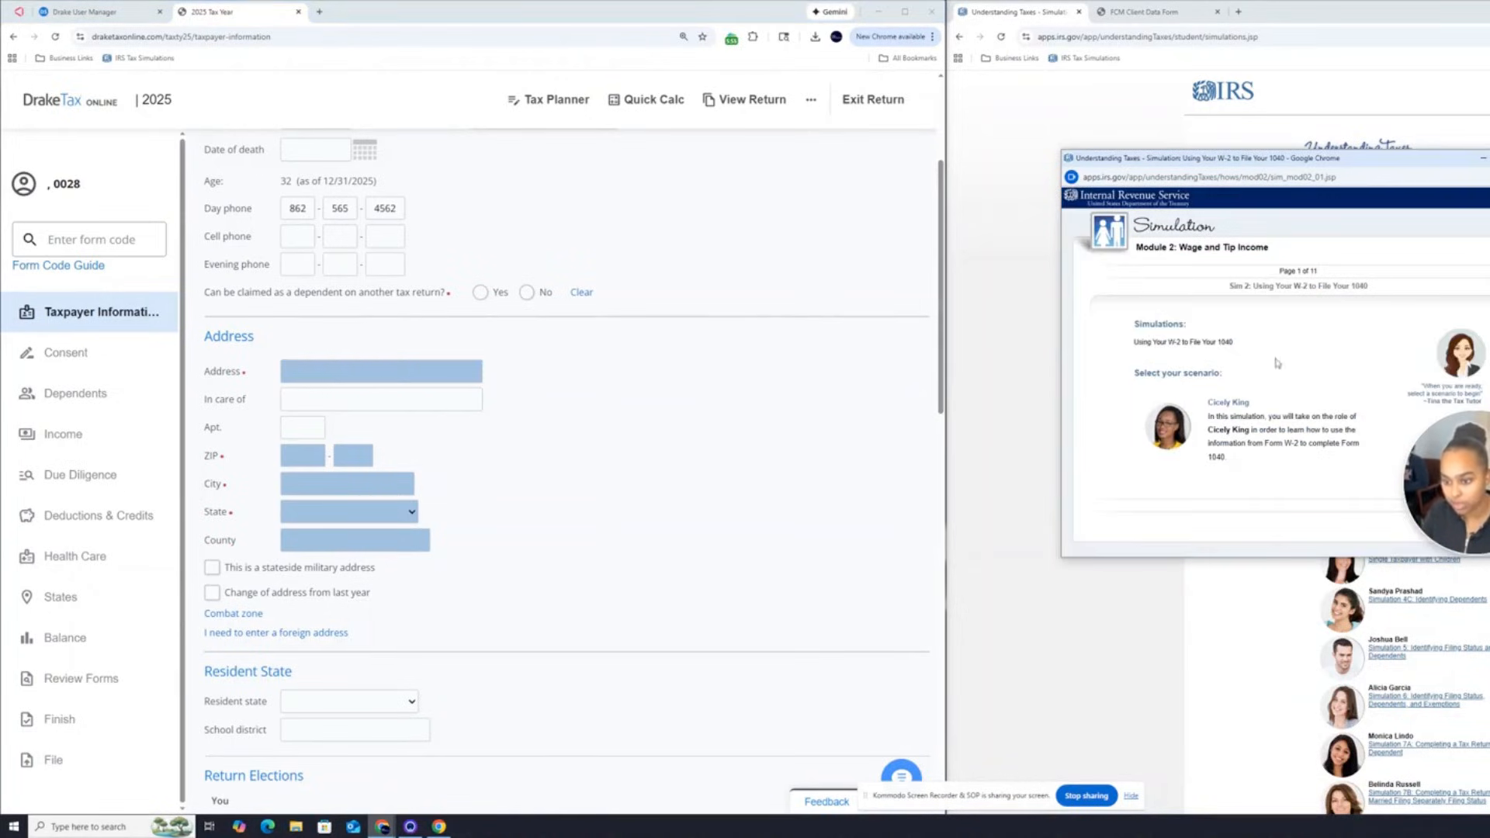
pyautogui.click(1229, 401)
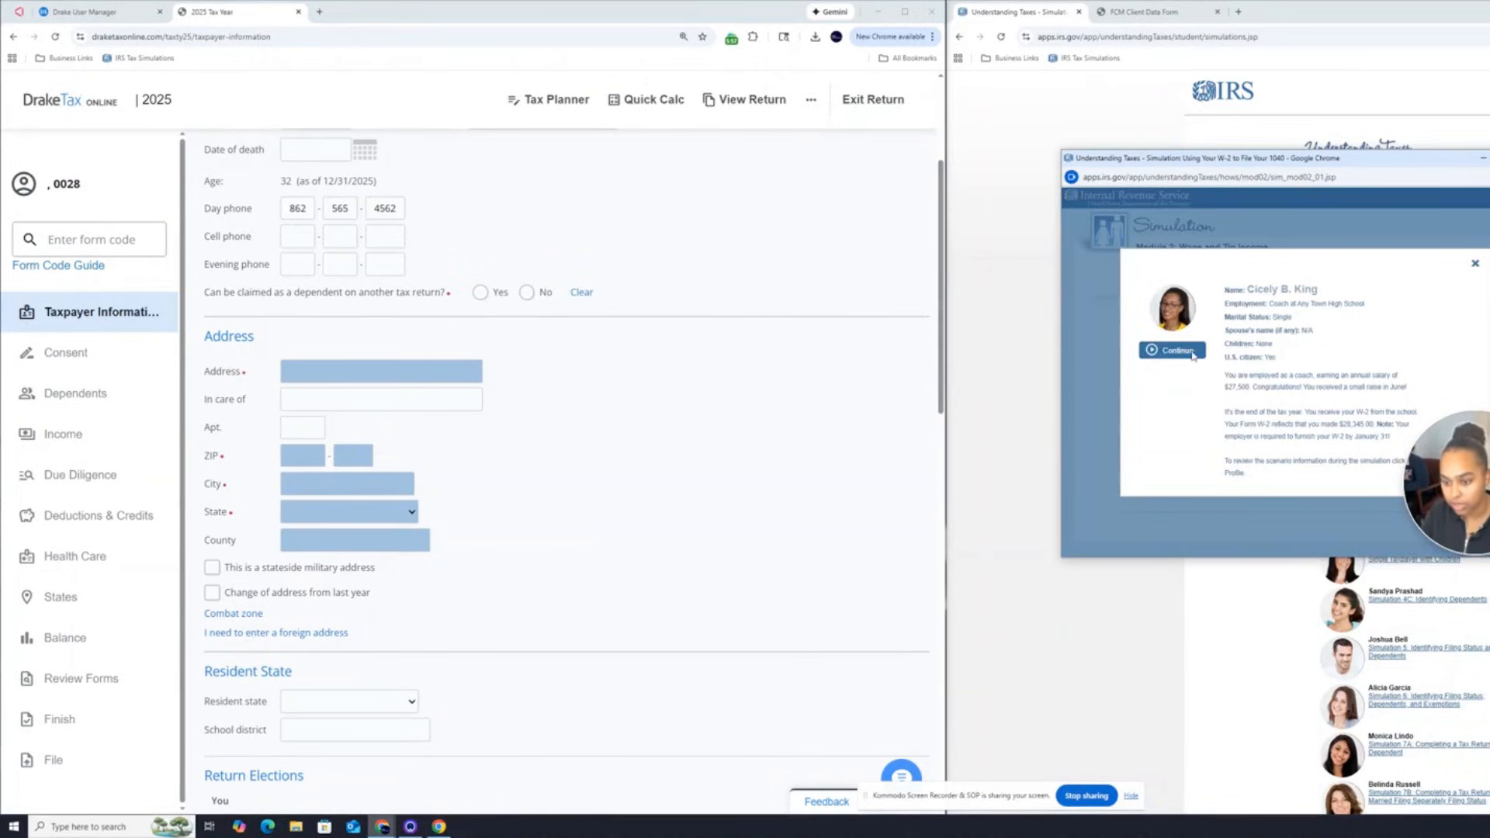
pyautogui.click(1192, 355)
pyautogui.scroll(-2, 1183, 420)
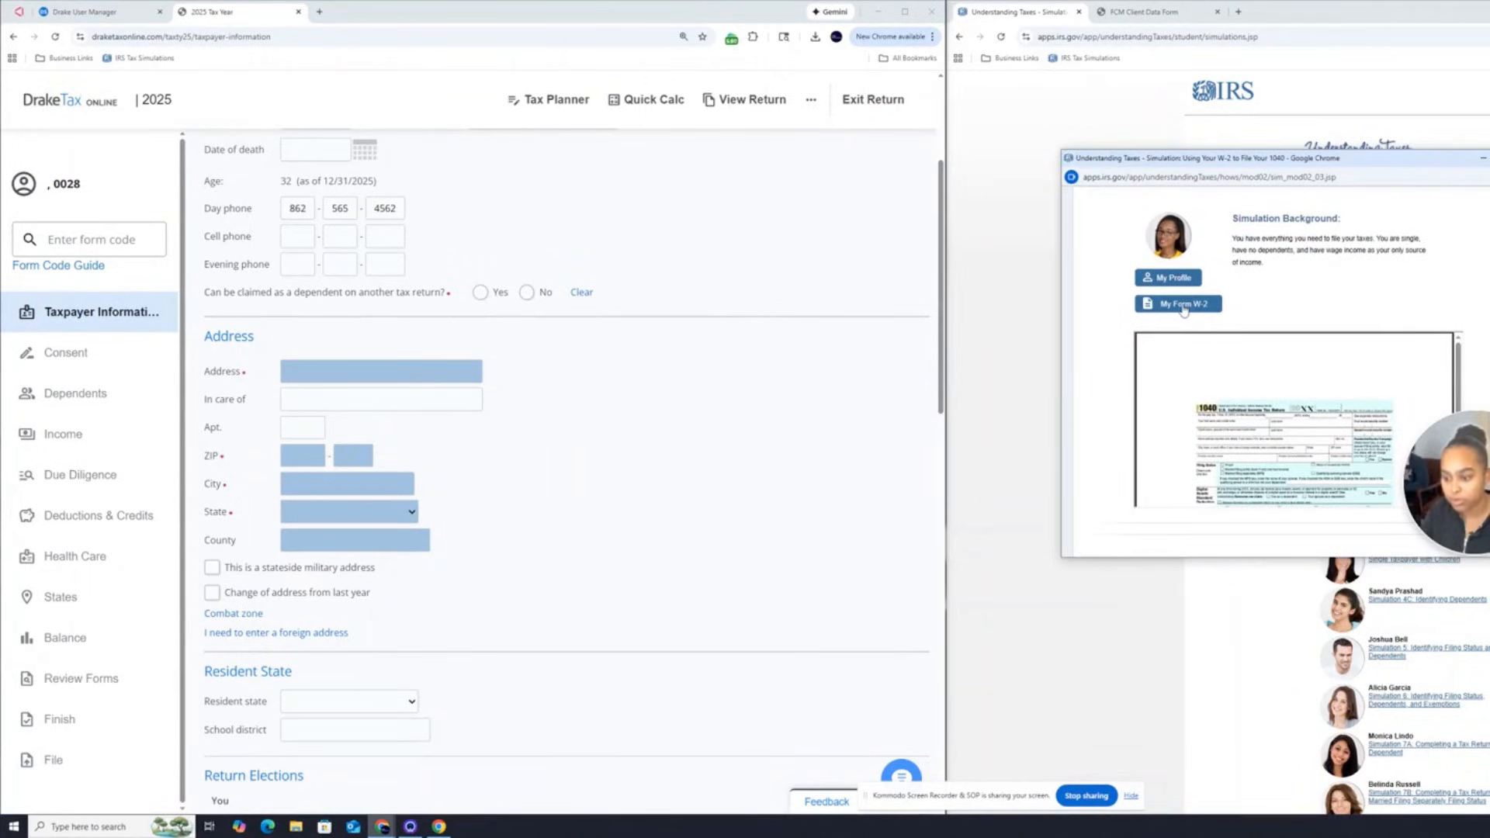
# Step: Show the scenario's Form W-2 PDF beside the return and highlight the employee address
pyautogui.click(1183, 305)
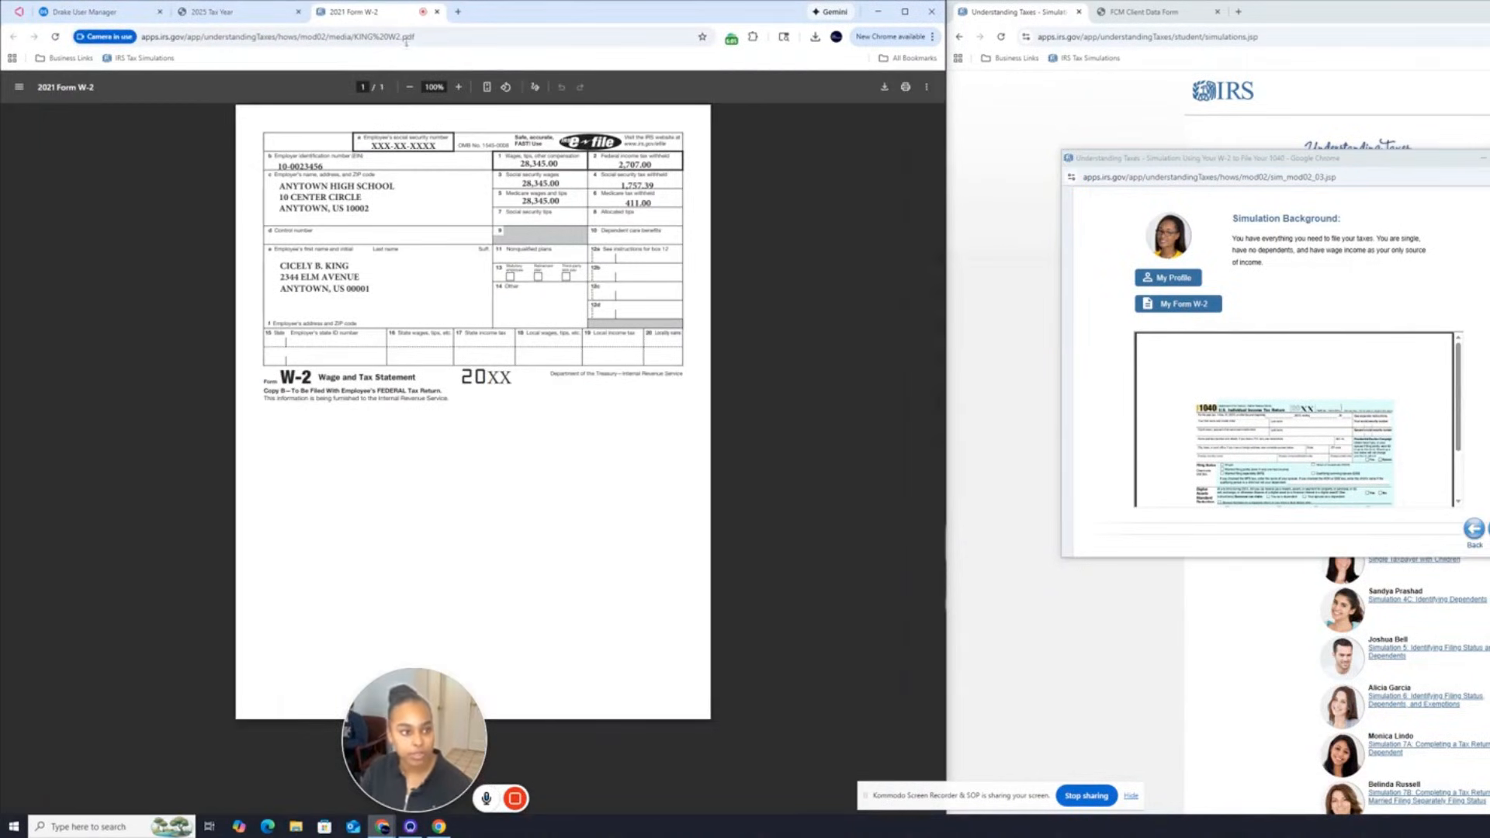
pyautogui.moveTo(392, 24); pyautogui.dragTo(1088, 17)
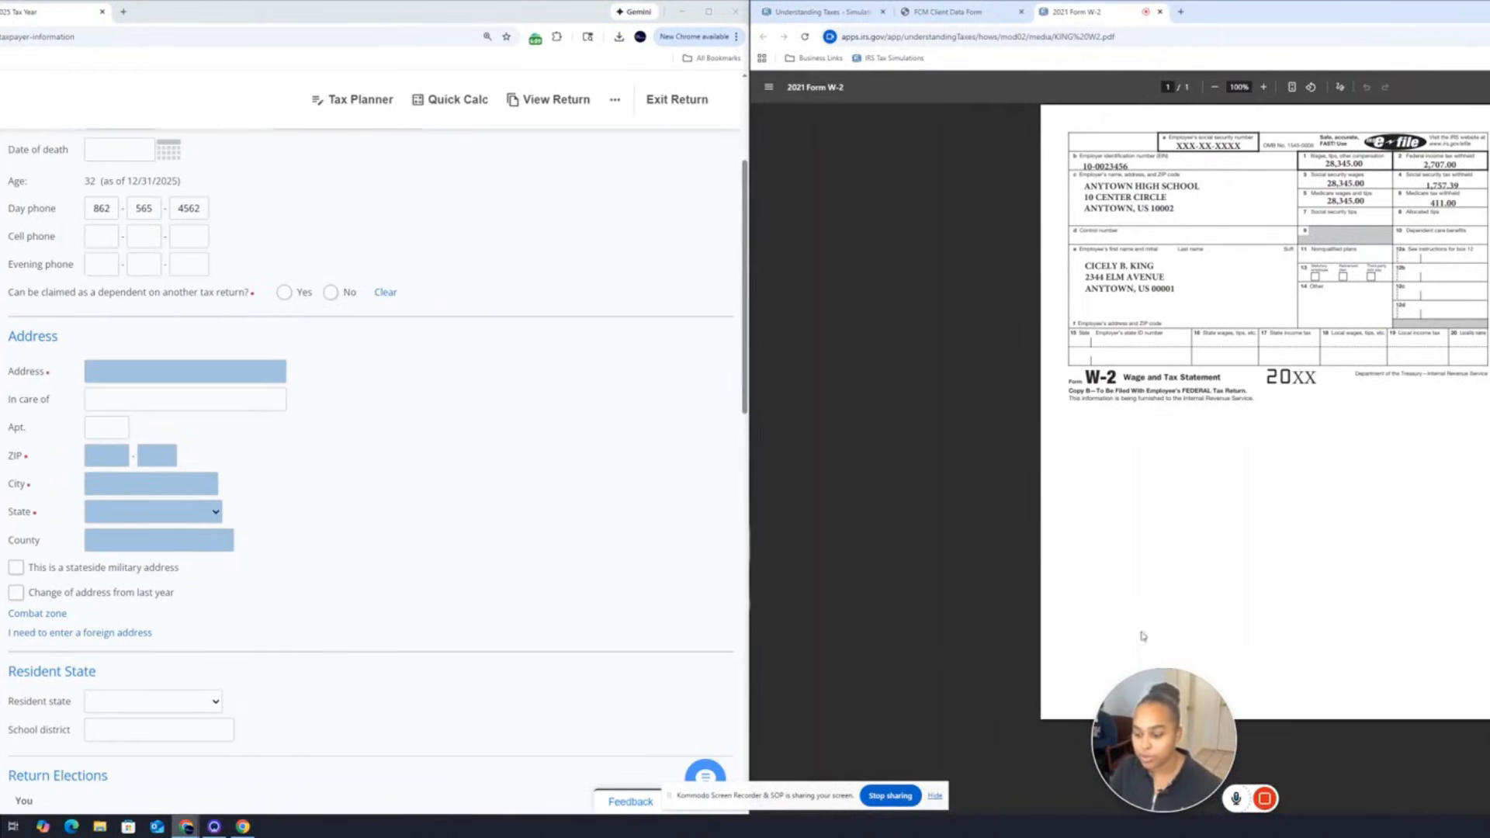
pyautogui.moveTo(1179, 714); pyautogui.dragTo(1214, 583)
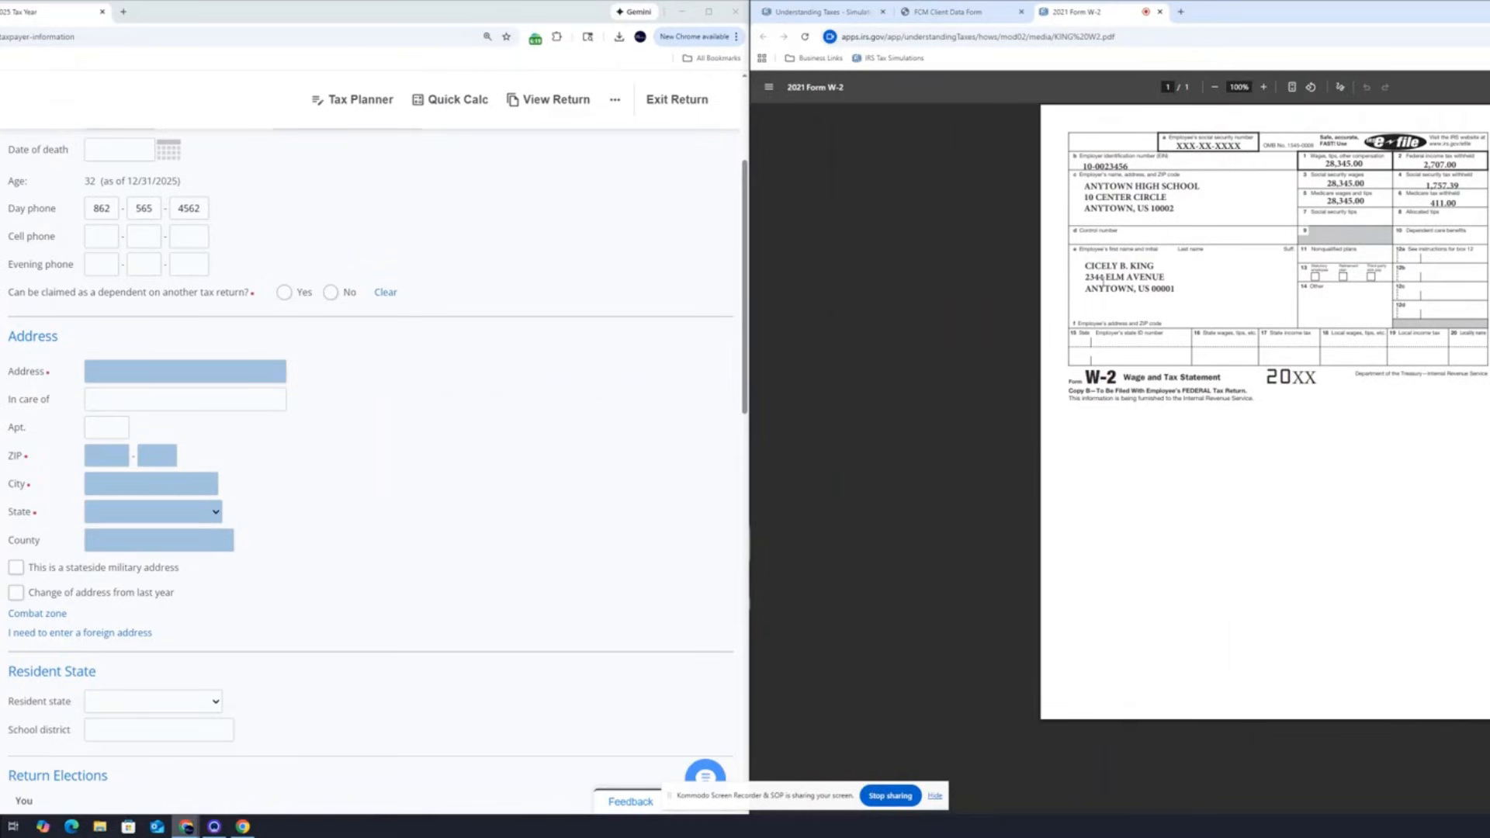
pyautogui.moveTo(1085, 278); pyautogui.dragTo(1177, 289)
pyautogui.click(1175, 289)
pyautogui.moveTo(1085, 278); pyautogui.dragTo(1178, 291)
pyautogui.click(1178, 291)
pyautogui.moveTo(1085, 278); pyautogui.dragTo(1179, 293)
pyautogui.click(1176, 292)
pyautogui.click(238, 368)
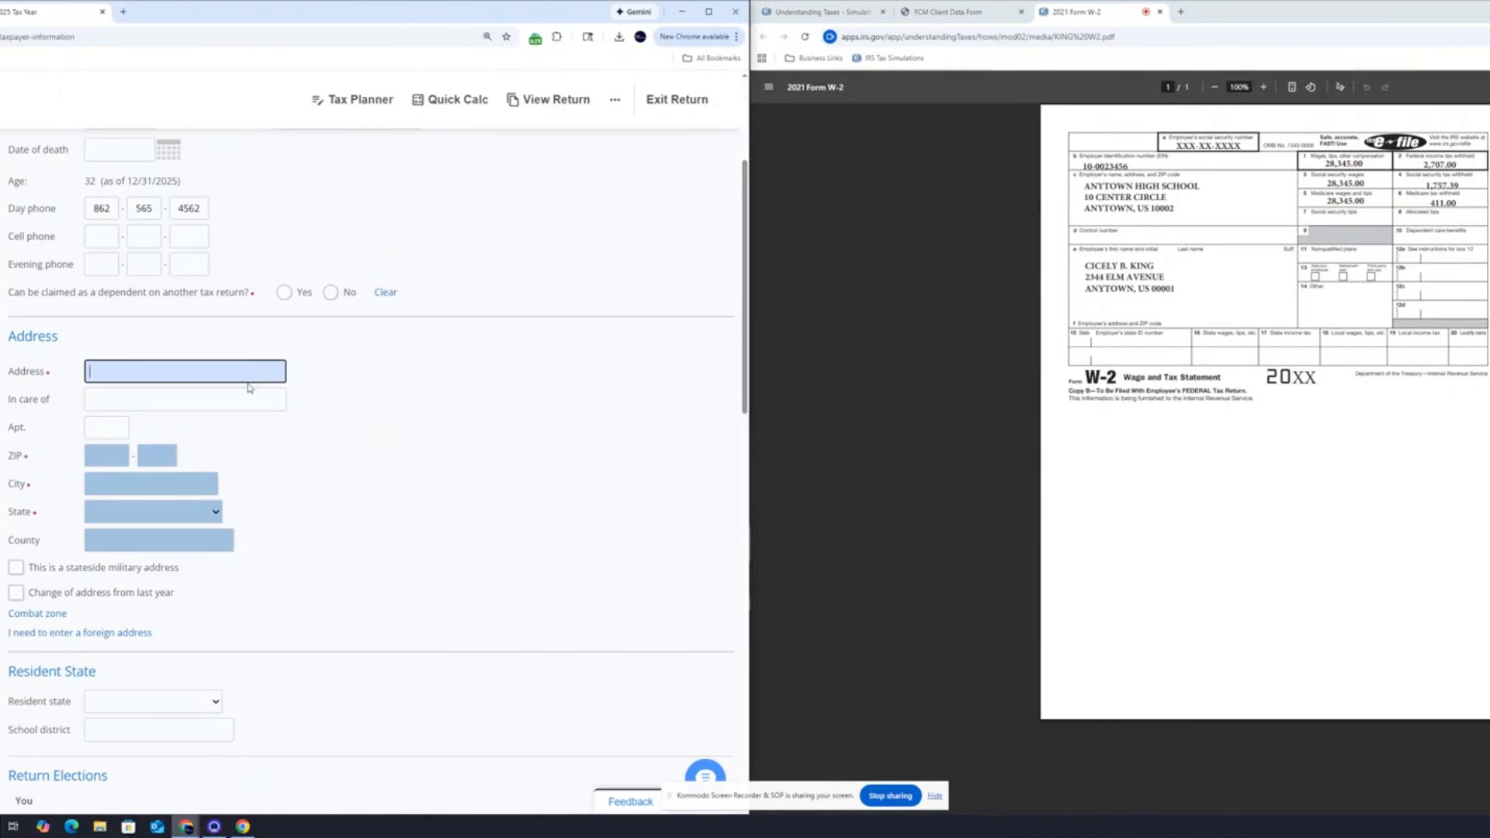
# Step: Enter the W-2 street address and a ZIP, then clear the auto-filled city, state and county
pyautogui.write('2344 ELM AVENUE')
pyautogui.click(117, 456)
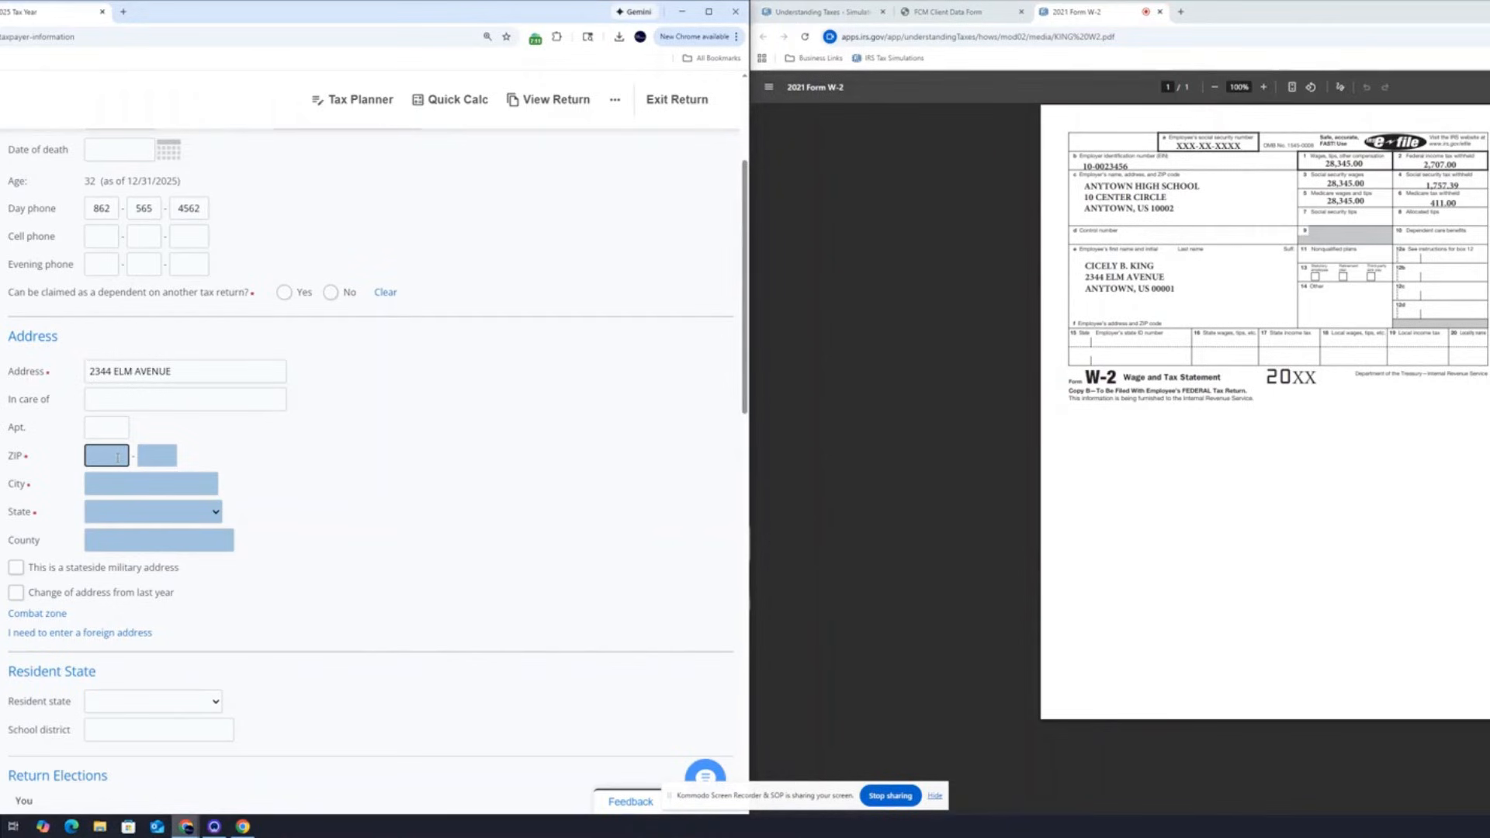
pyautogui.write('0710')
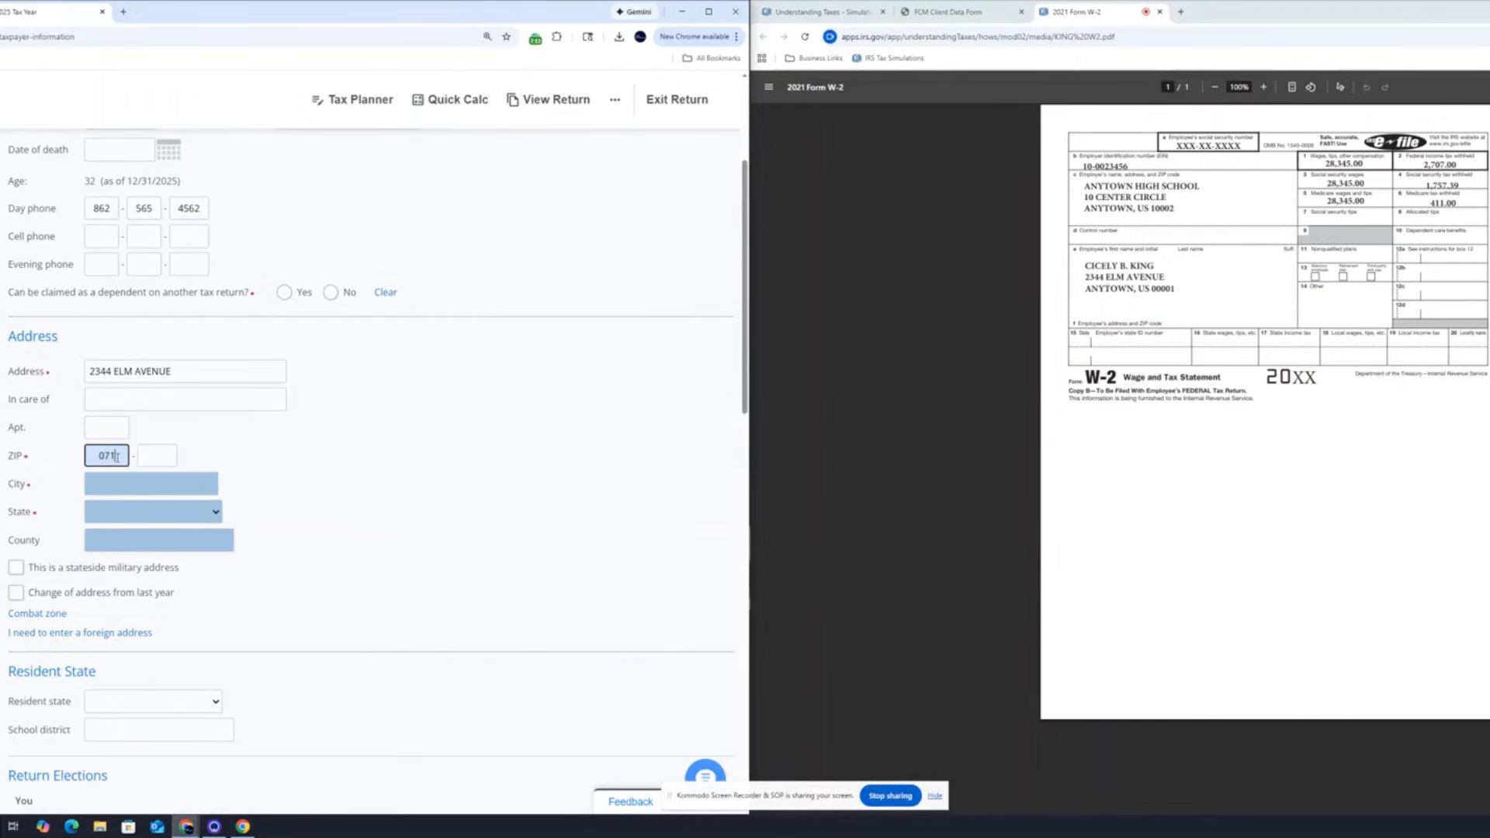
pyautogui.write('3')
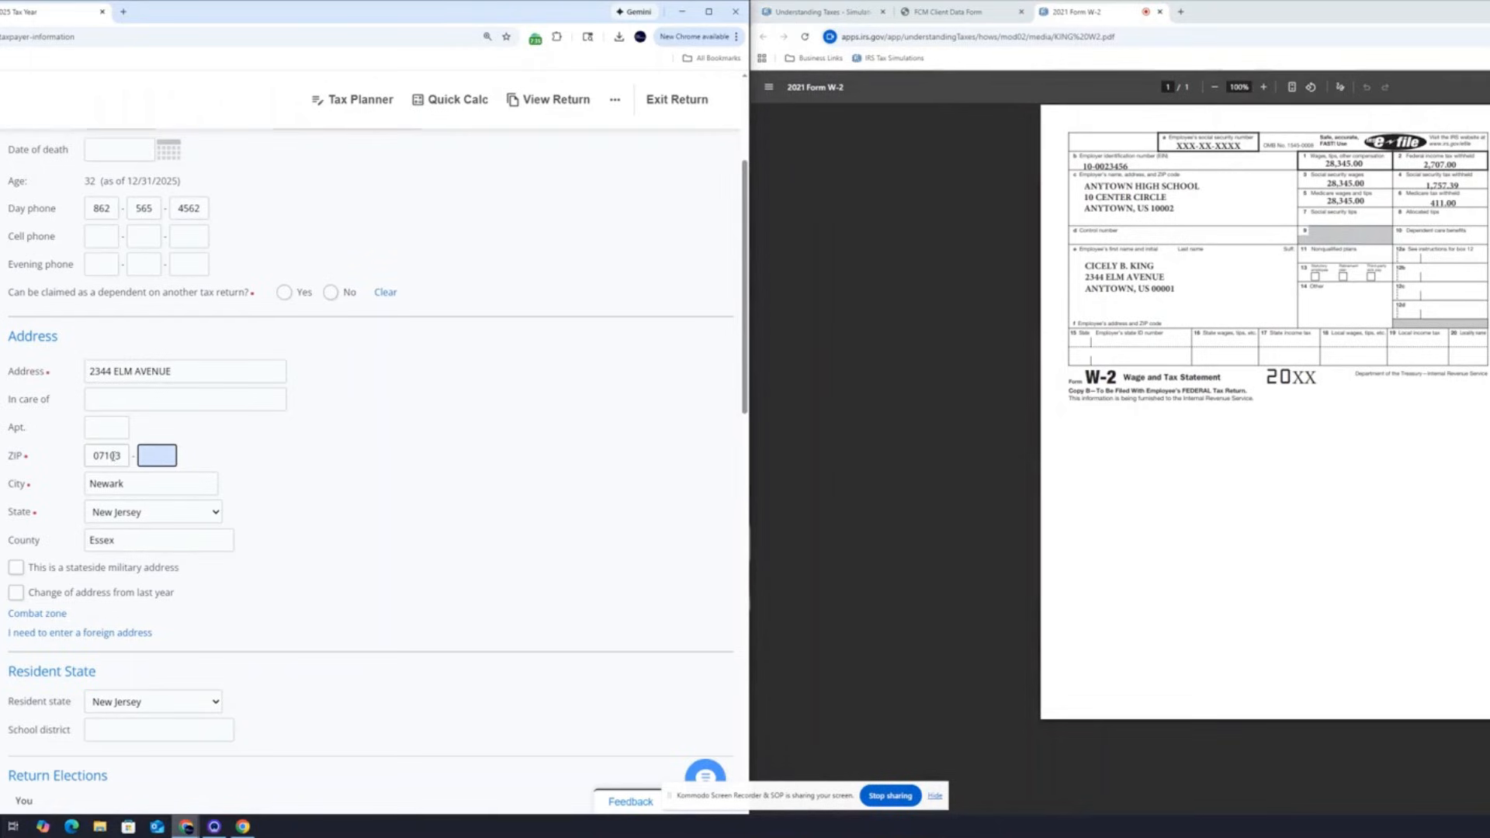
pyautogui.press('Tab')
pyautogui.press('BackSpace')
pyautogui.click(153, 511)
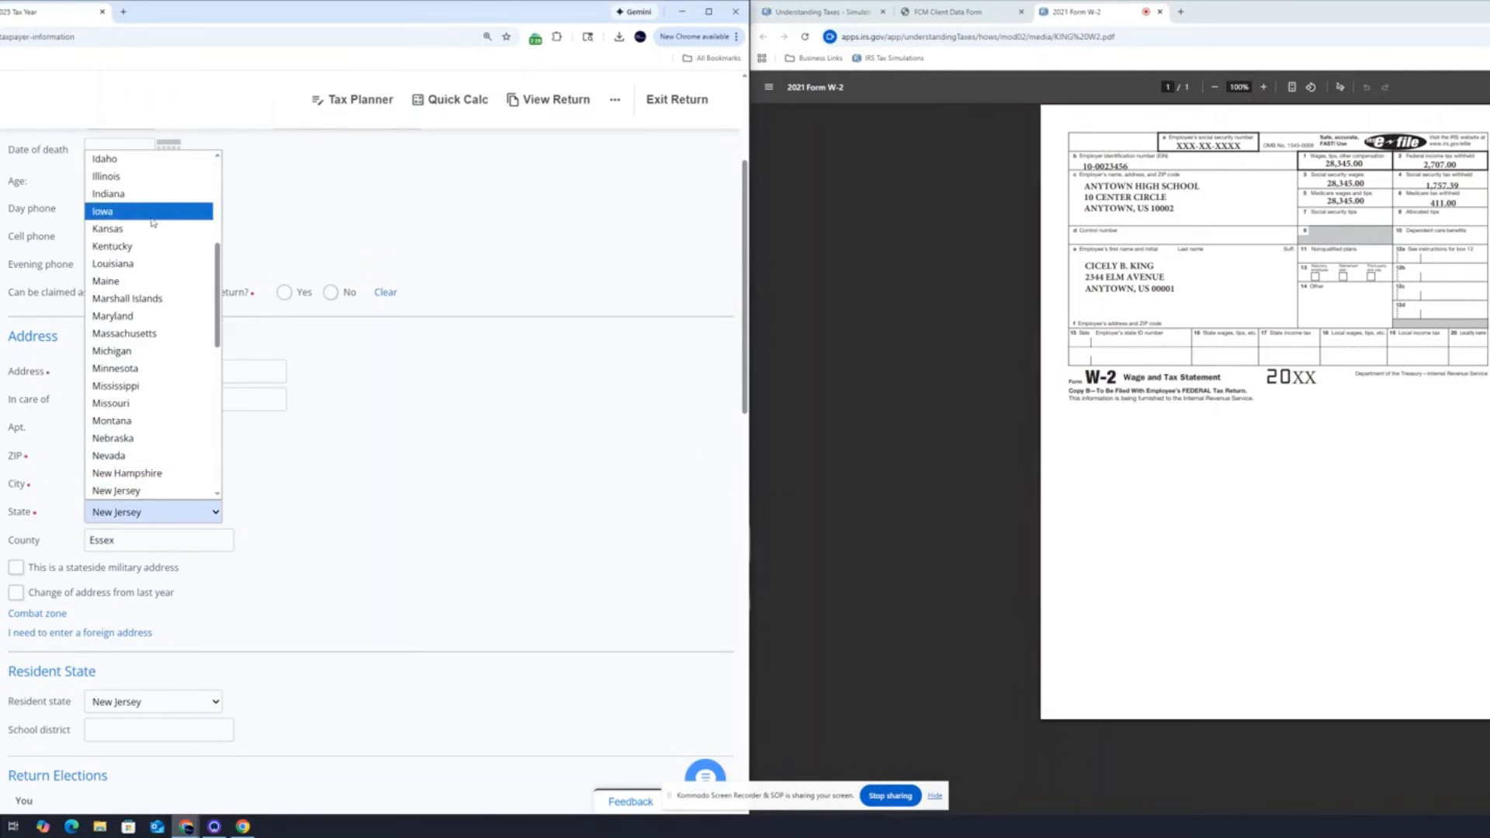
pyautogui.click(154, 159)
pyautogui.moveTo(146, 540); pyautogui.dragTo(37, 548)
pyautogui.press('BackSpace')
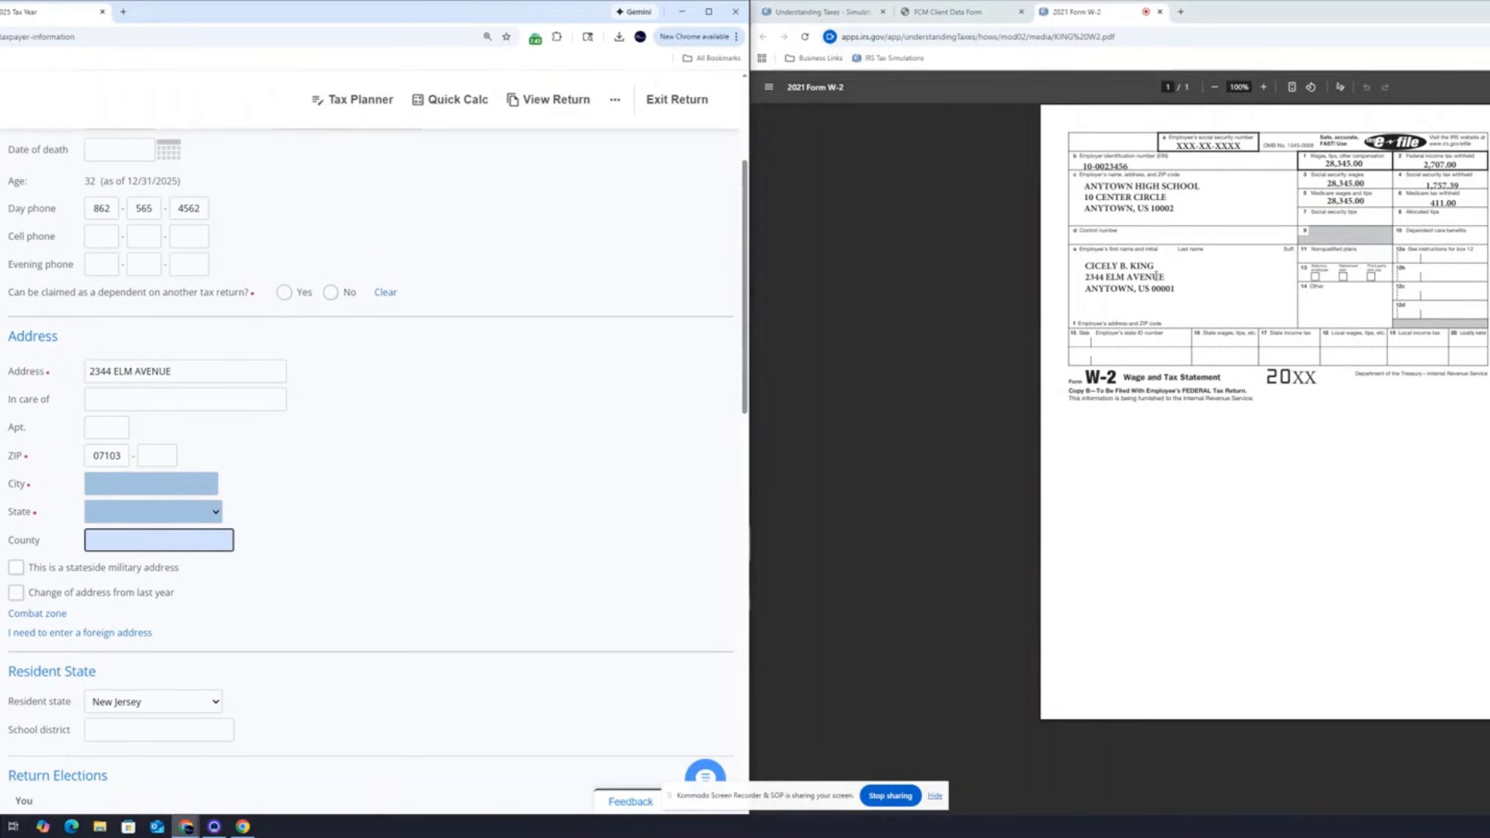
# Step: Replace the ZIP with the W-2's ZIP, enter the W-2 city and a state, leaving County blank
pyautogui.doubleClick(105, 458)
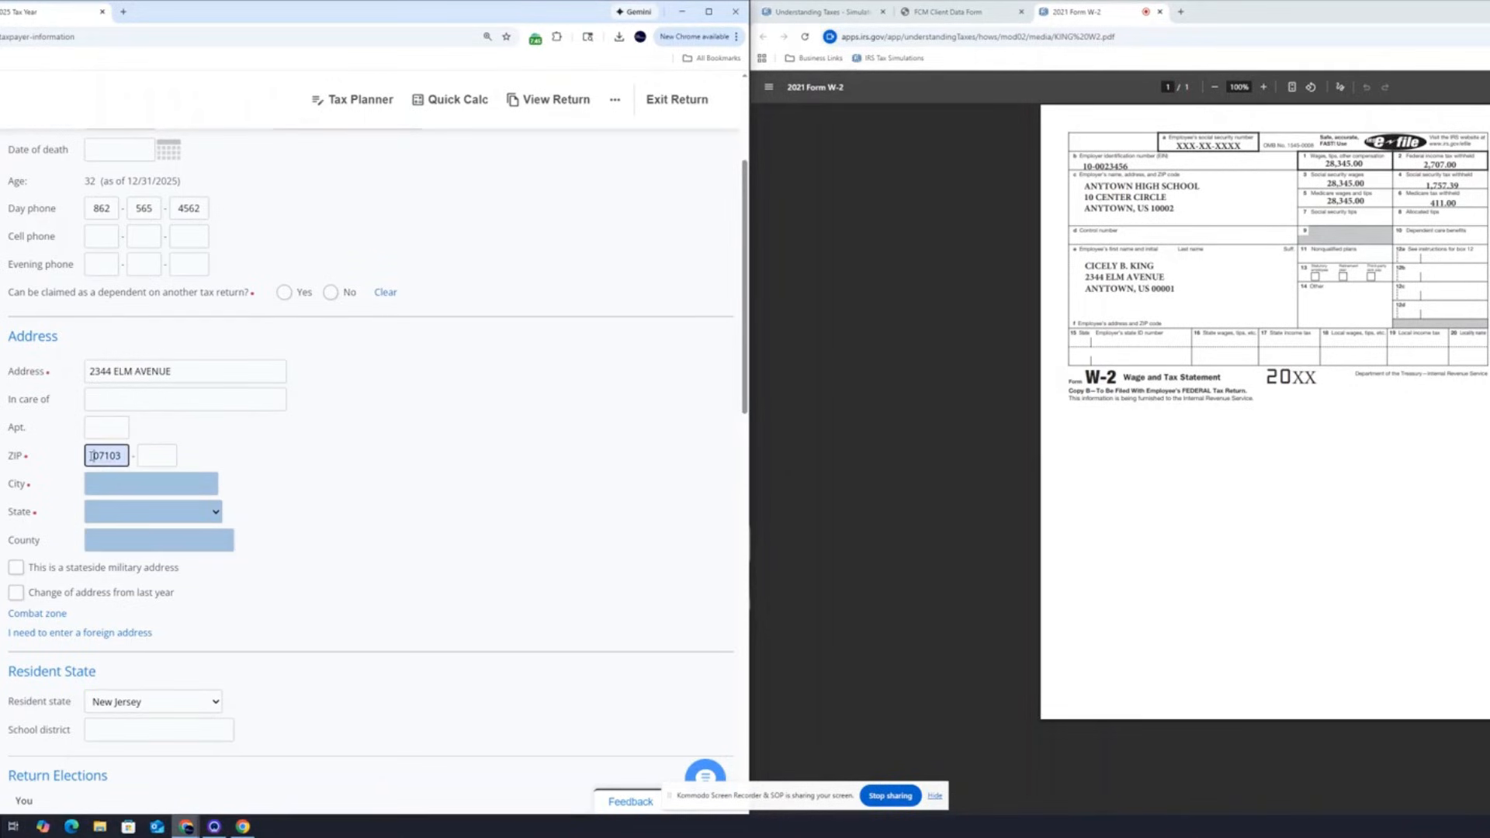
pyautogui.press('BackSpace')
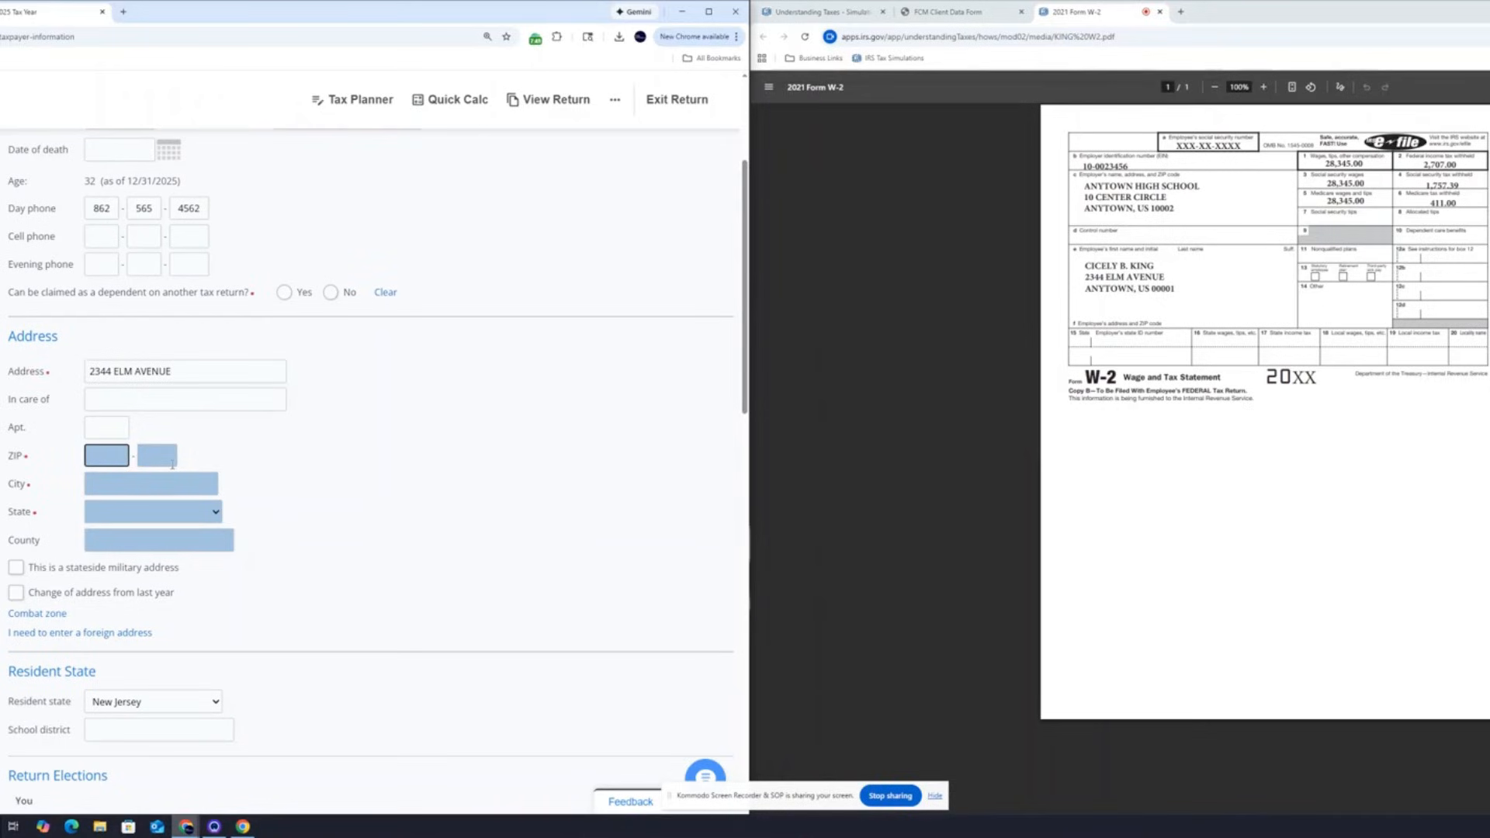
pyautogui.write('000')
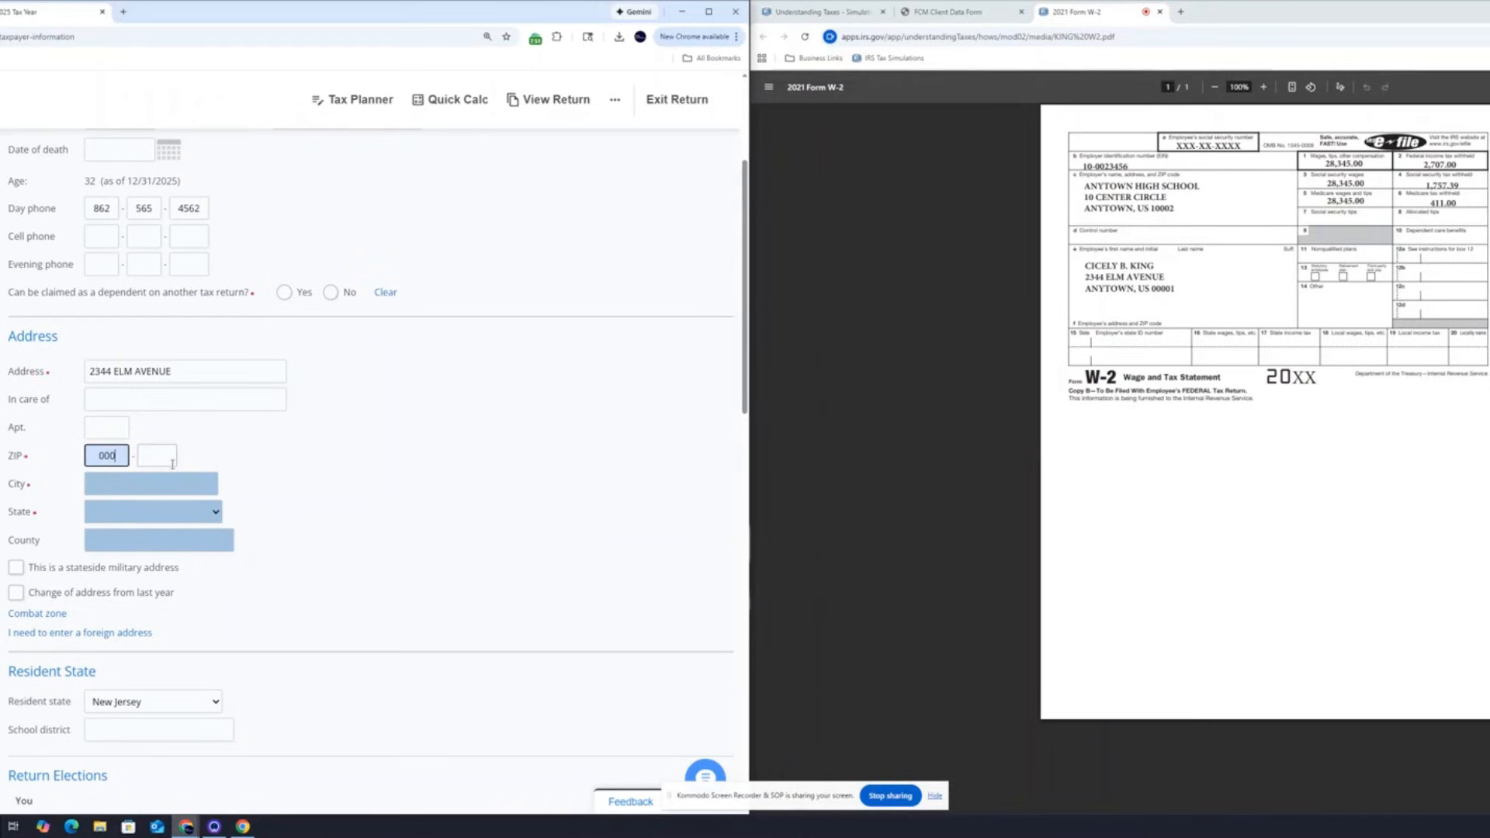
pyautogui.write('01')
pyautogui.click(172, 464)
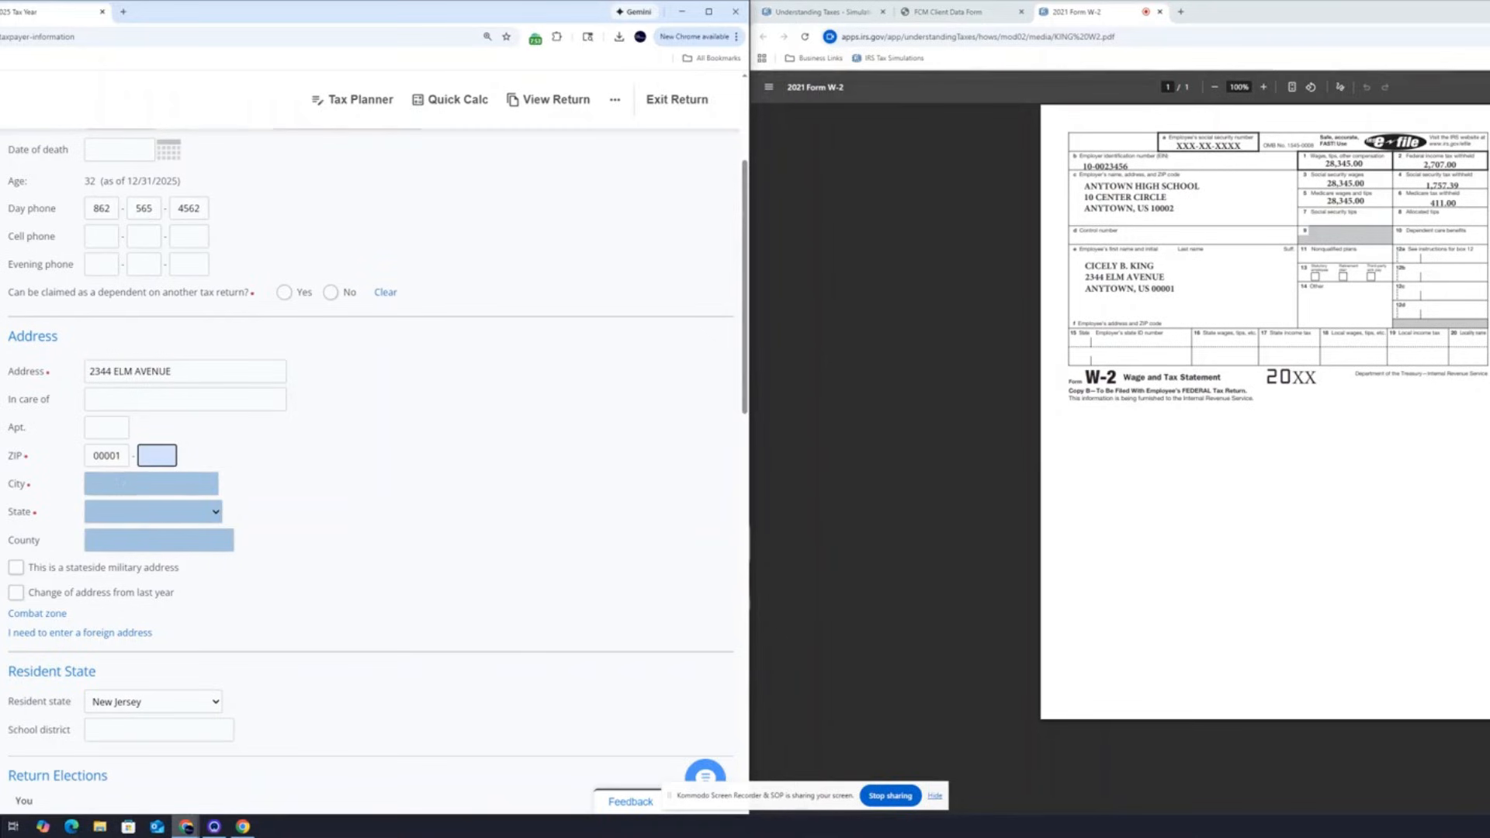
pyautogui.click(317, 457)
pyautogui.click(115, 489)
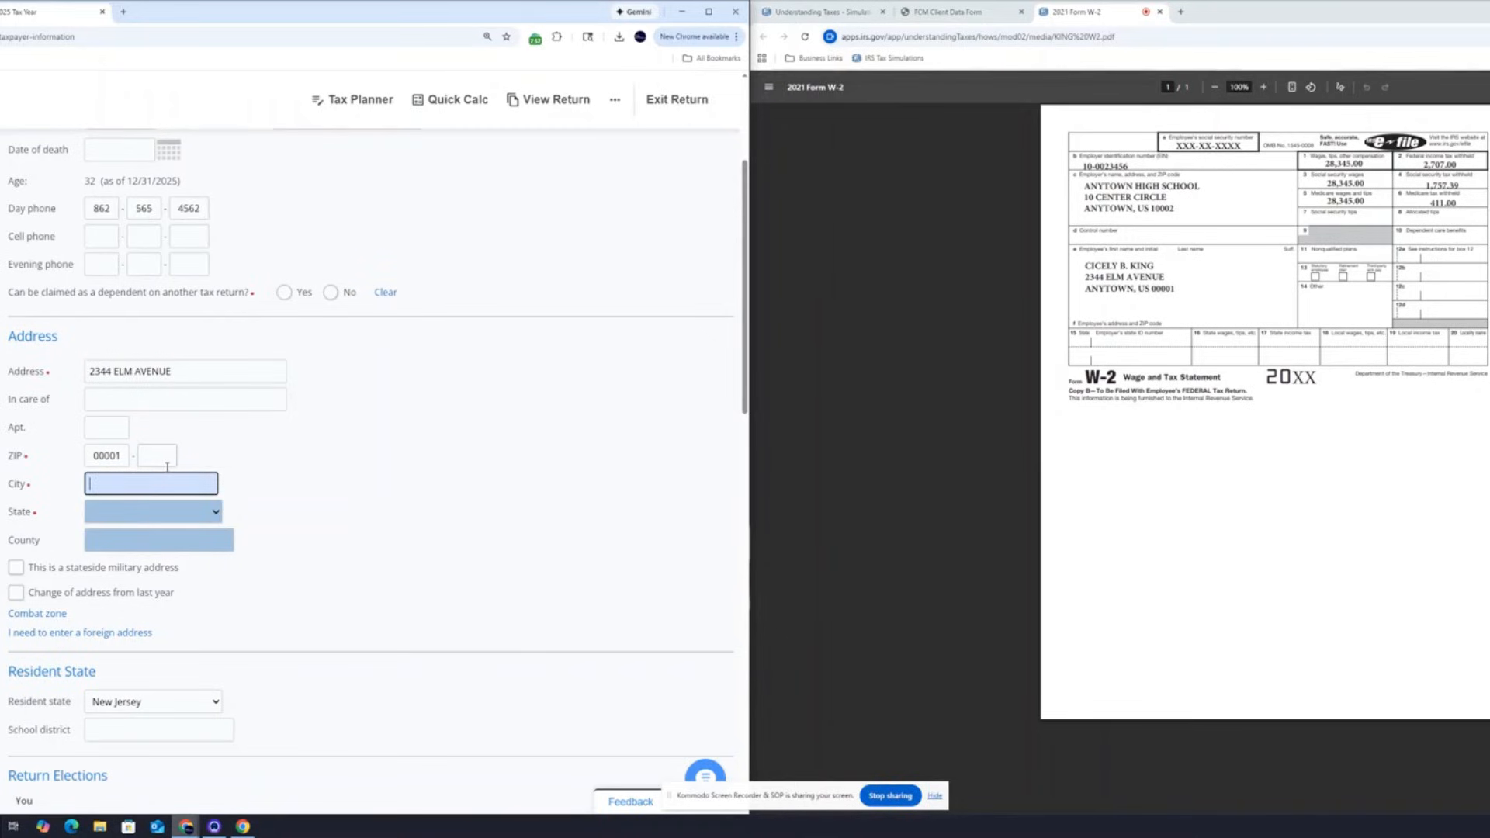
pyautogui.write('ANYTOWN')
pyautogui.press('Tab')
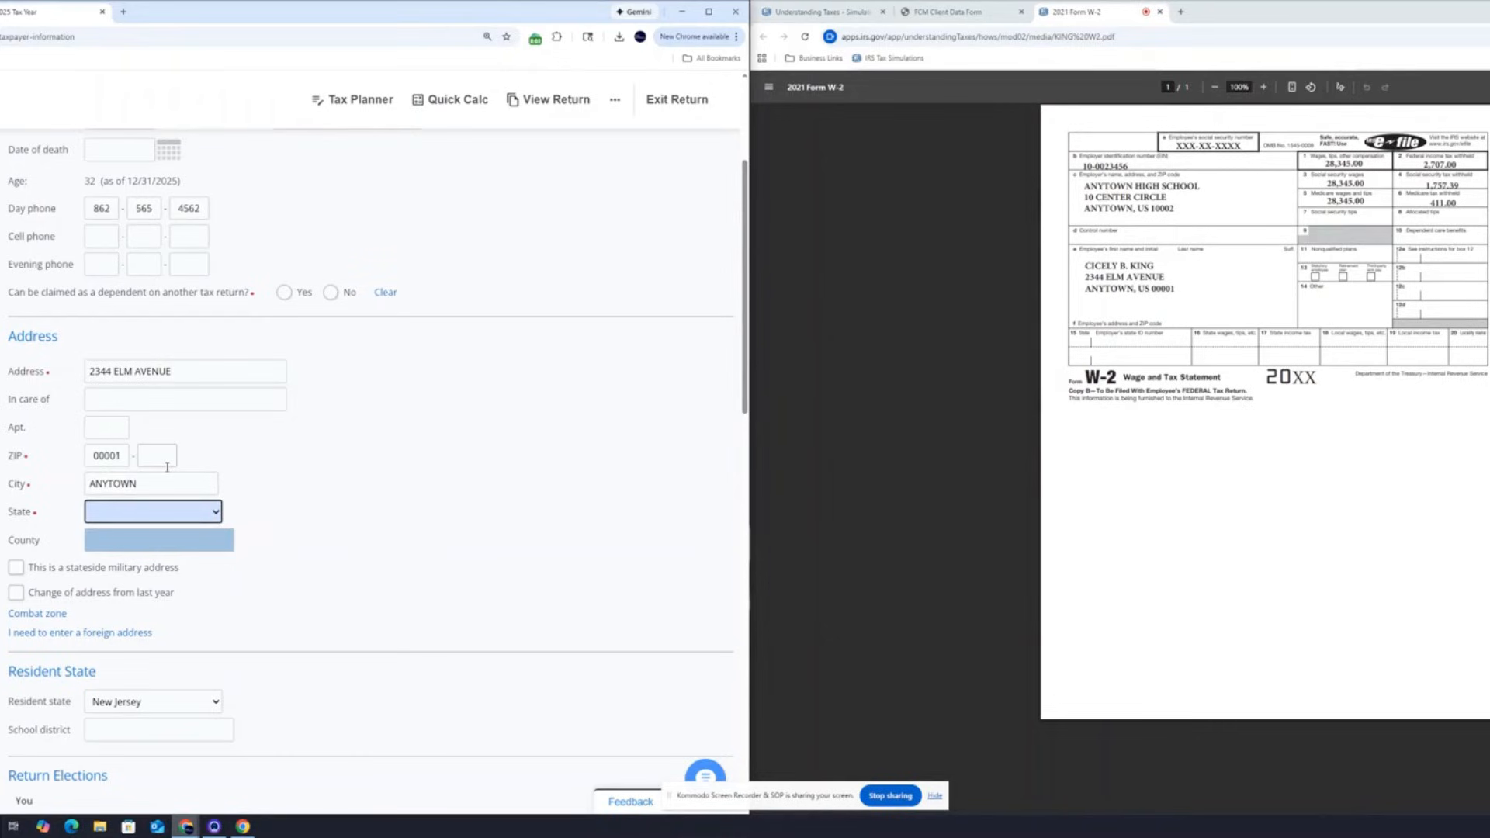
pyautogui.write('u')
pyautogui.press('Tab')
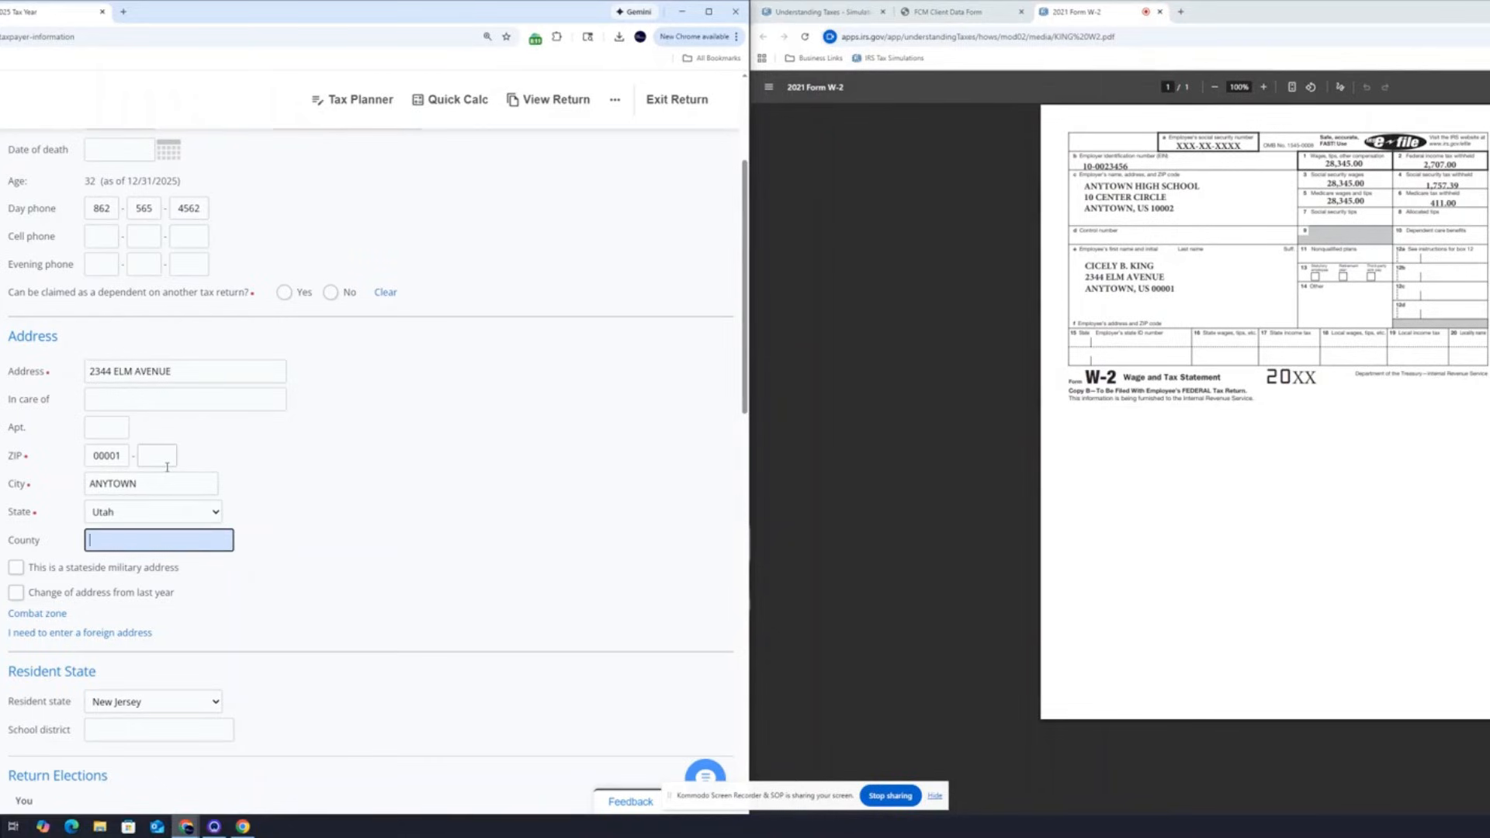
pyautogui.click(307, 520)
# Step: Leave e-mail and date of death empty and answer No to being claimable as another's dependent
pyautogui.scroll(1, 118, 603)
pyautogui.scroll(-4, 118, 603)
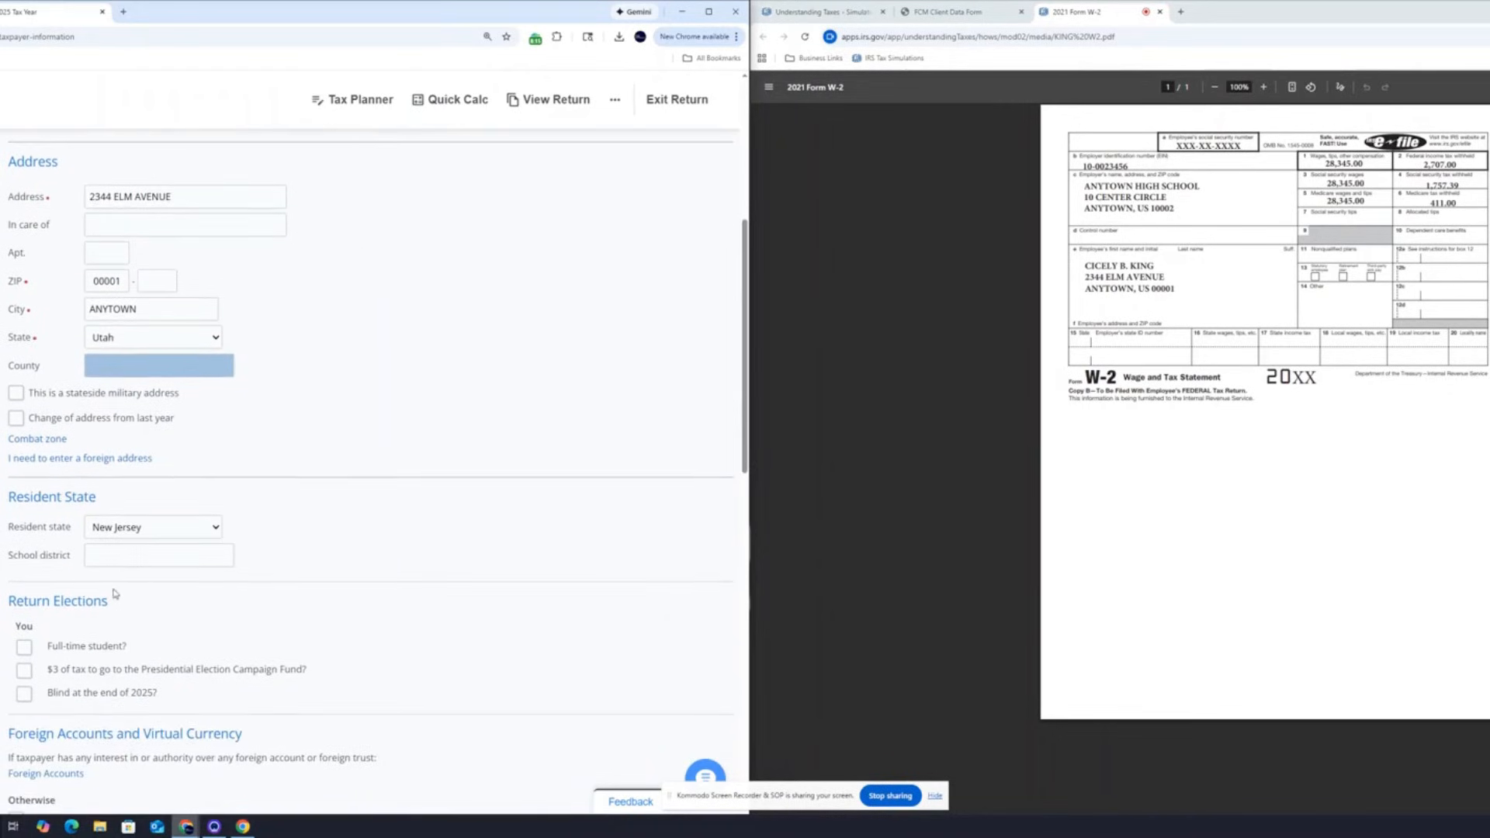
pyautogui.scroll(-3, 91, 581)
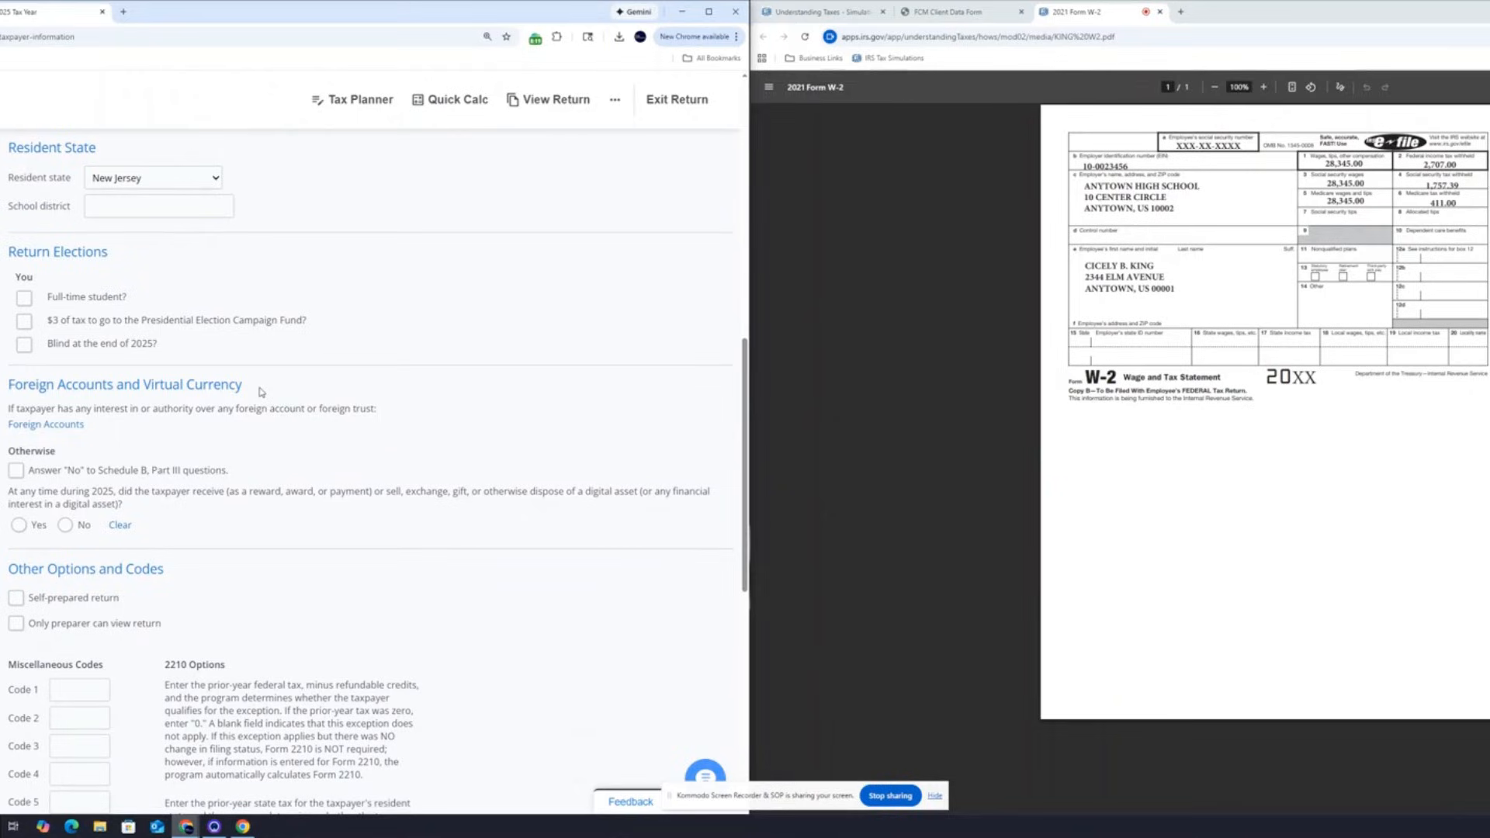
pyautogui.scroll(12, 117, 391)
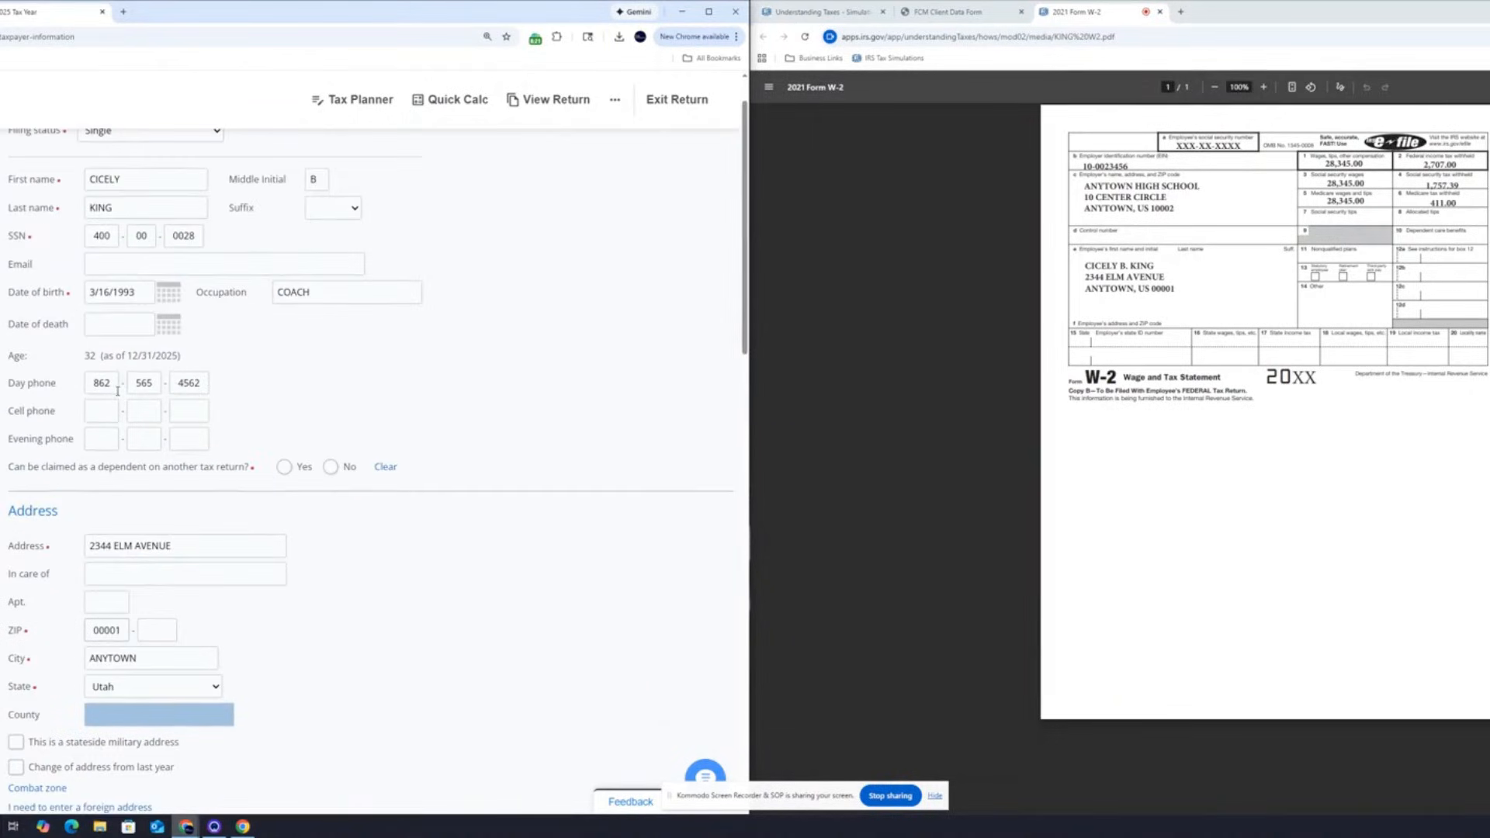
pyautogui.scroll(1, 117, 487)
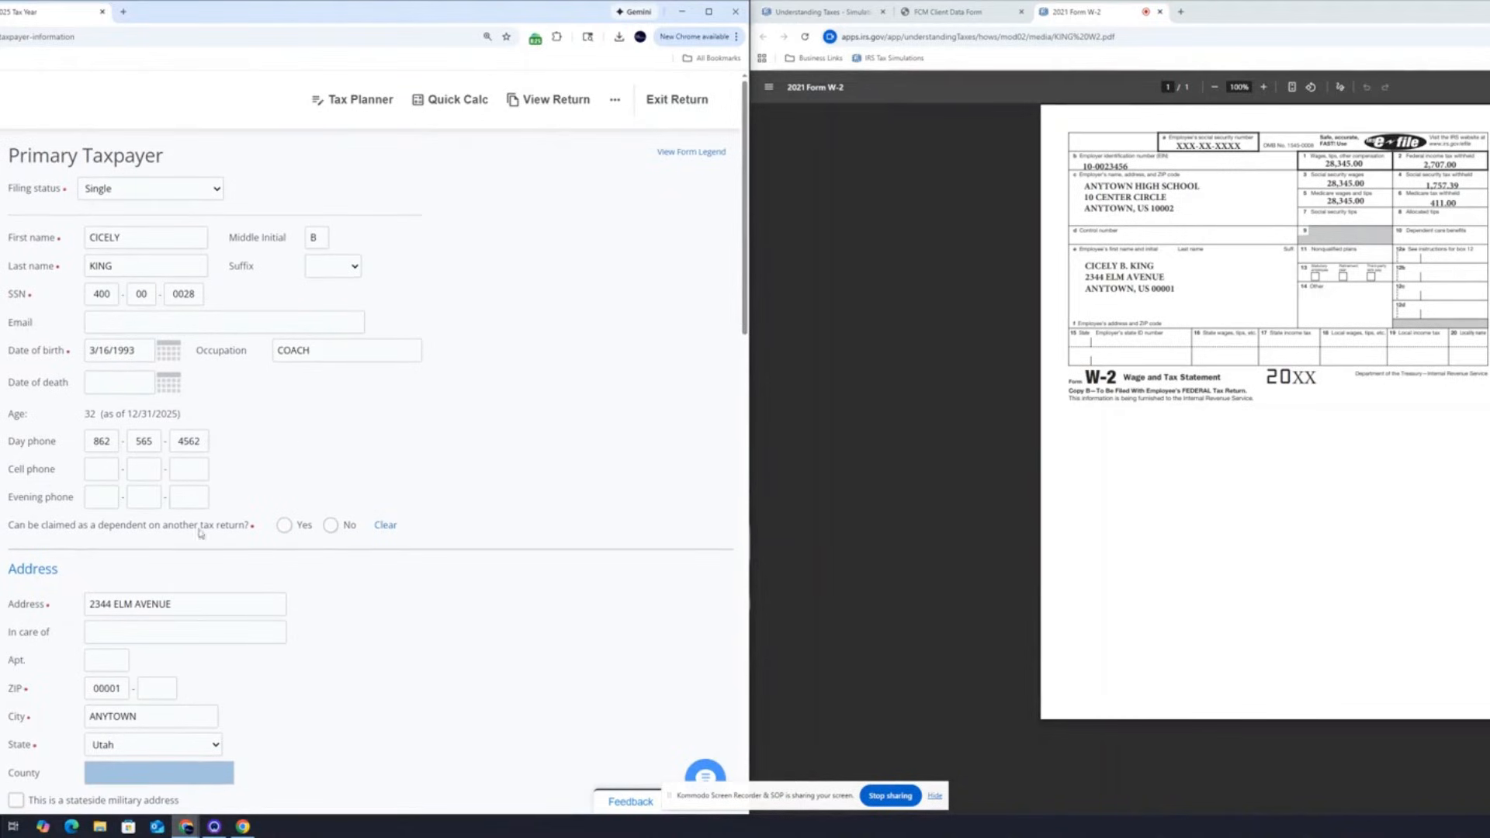
pyautogui.click(130, 324)
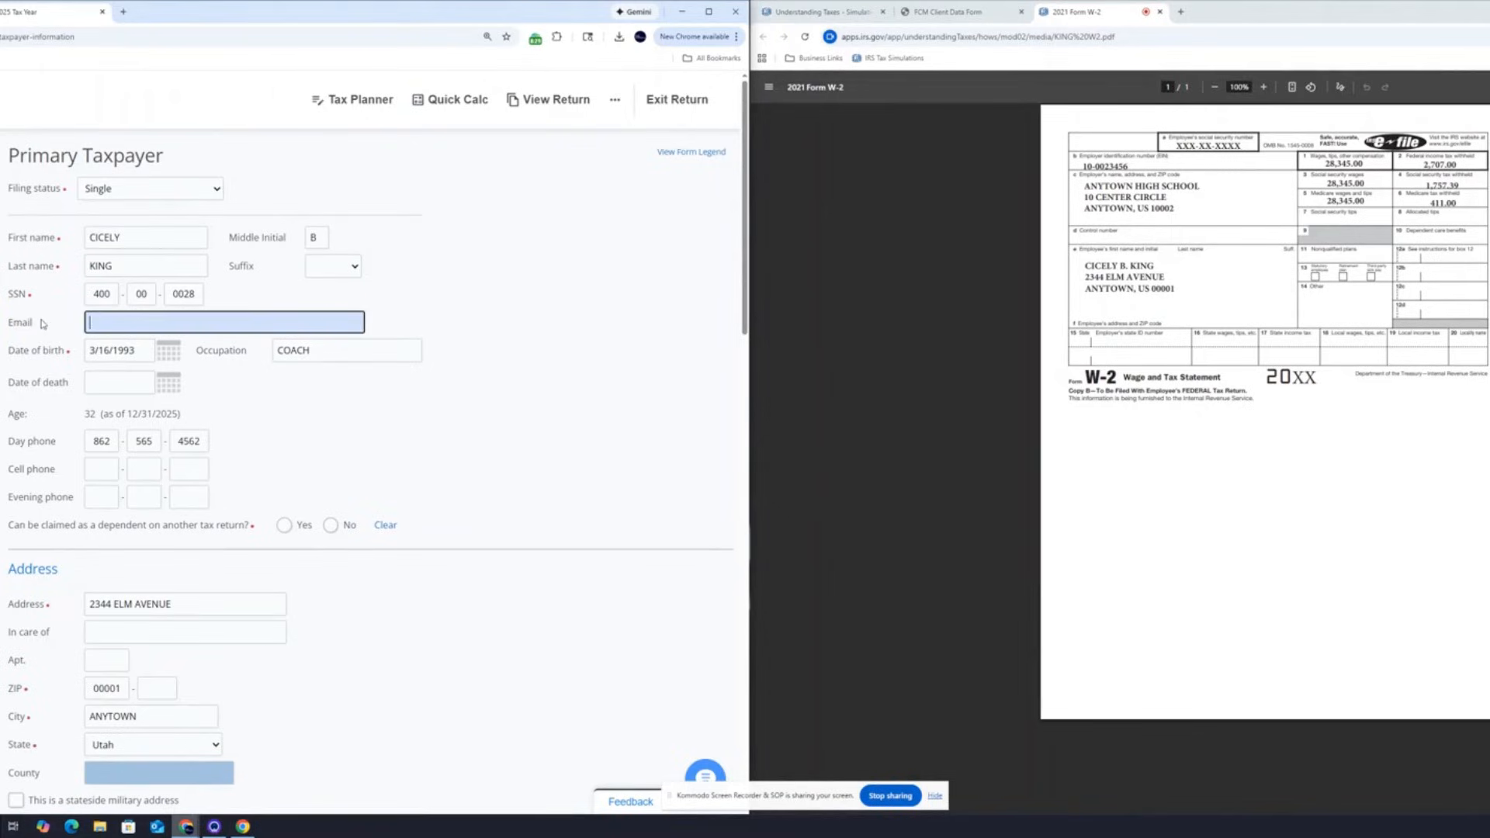
pyautogui.click(468, 330)
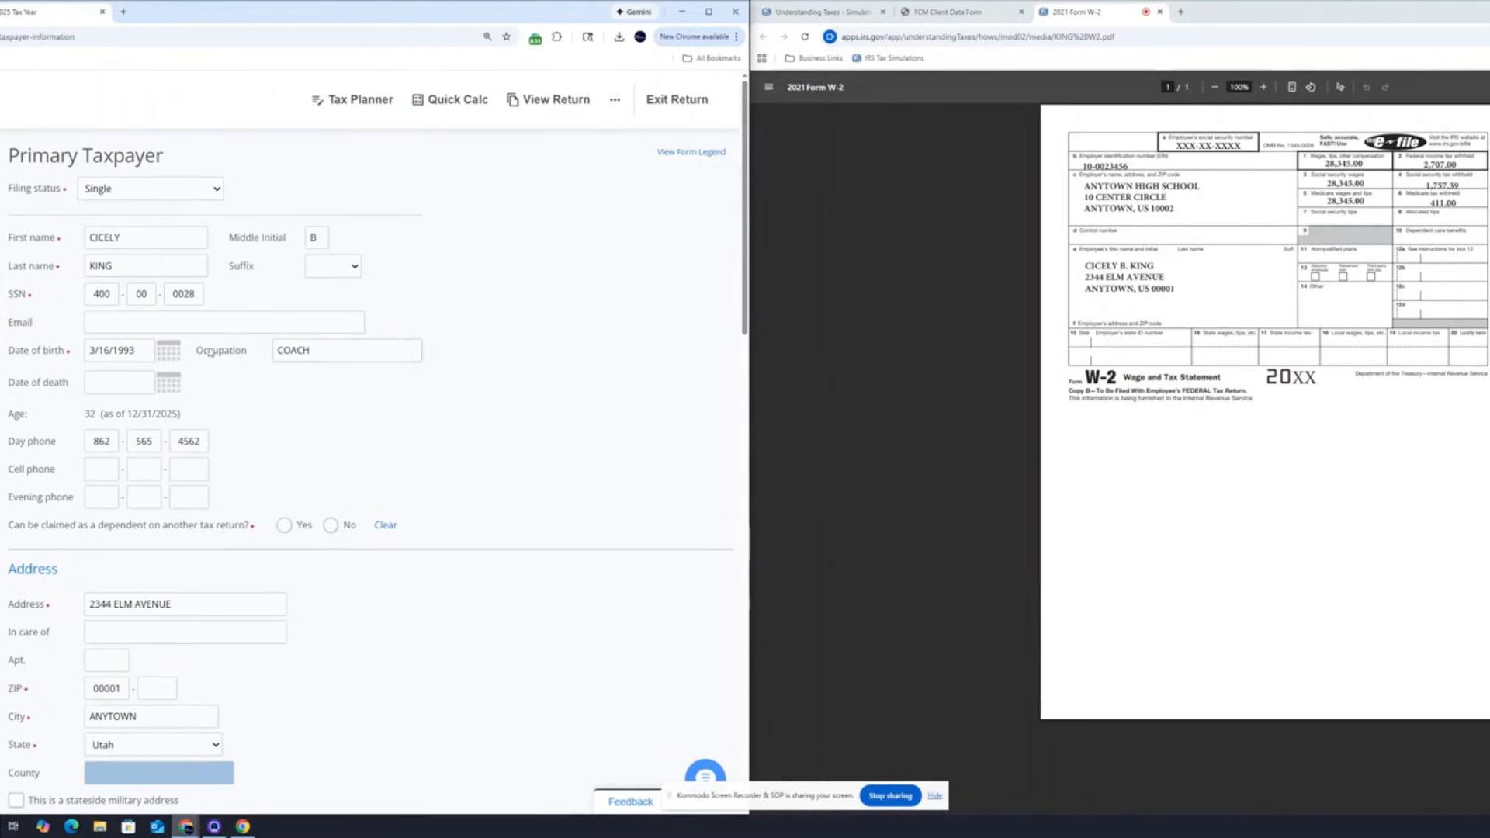
pyautogui.click(121, 384)
pyautogui.scroll(-1, 190, 479)
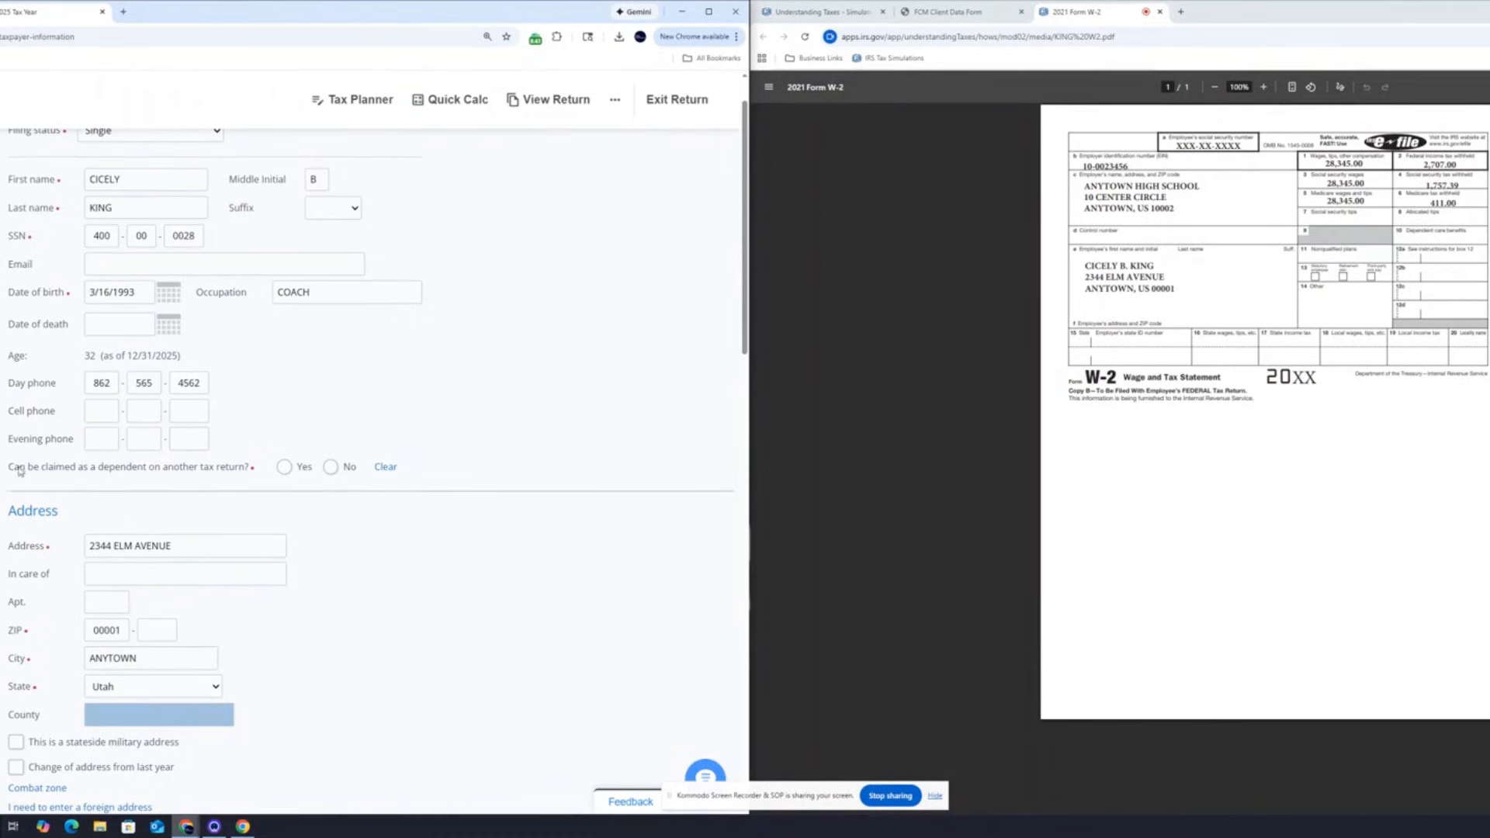
pyautogui.moveTo(21, 471); pyautogui.dragTo(239, 470)
pyautogui.click(330, 466)
# Step: Tick 'Answer No to Schedule B, Part III questions' and select No for the digital-asset question
pyautogui.scroll(-1, 221, 525)
pyautogui.scroll(-10, 221, 526)
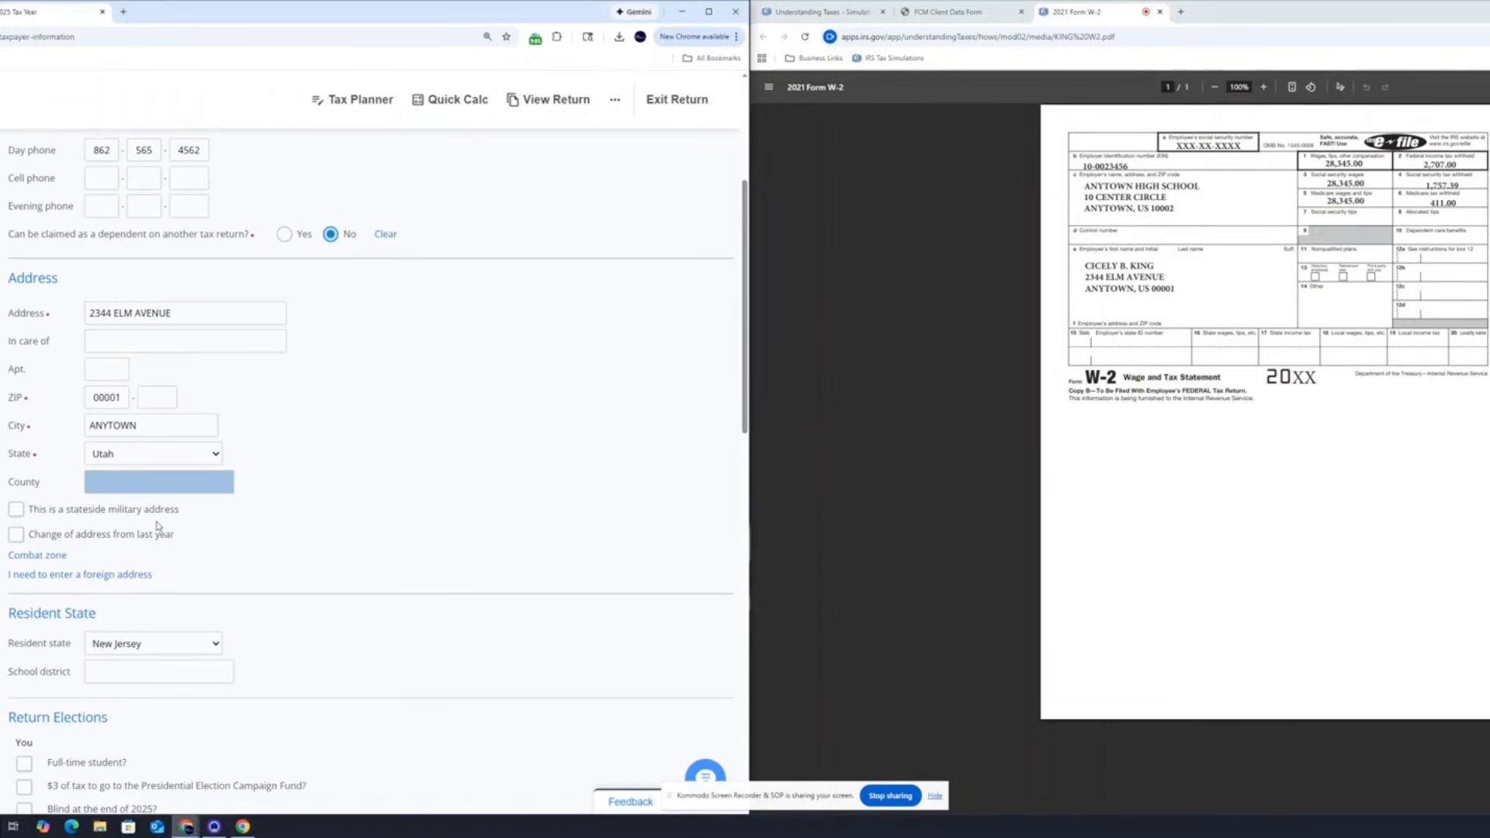
pyautogui.scroll(-1, 115, 560)
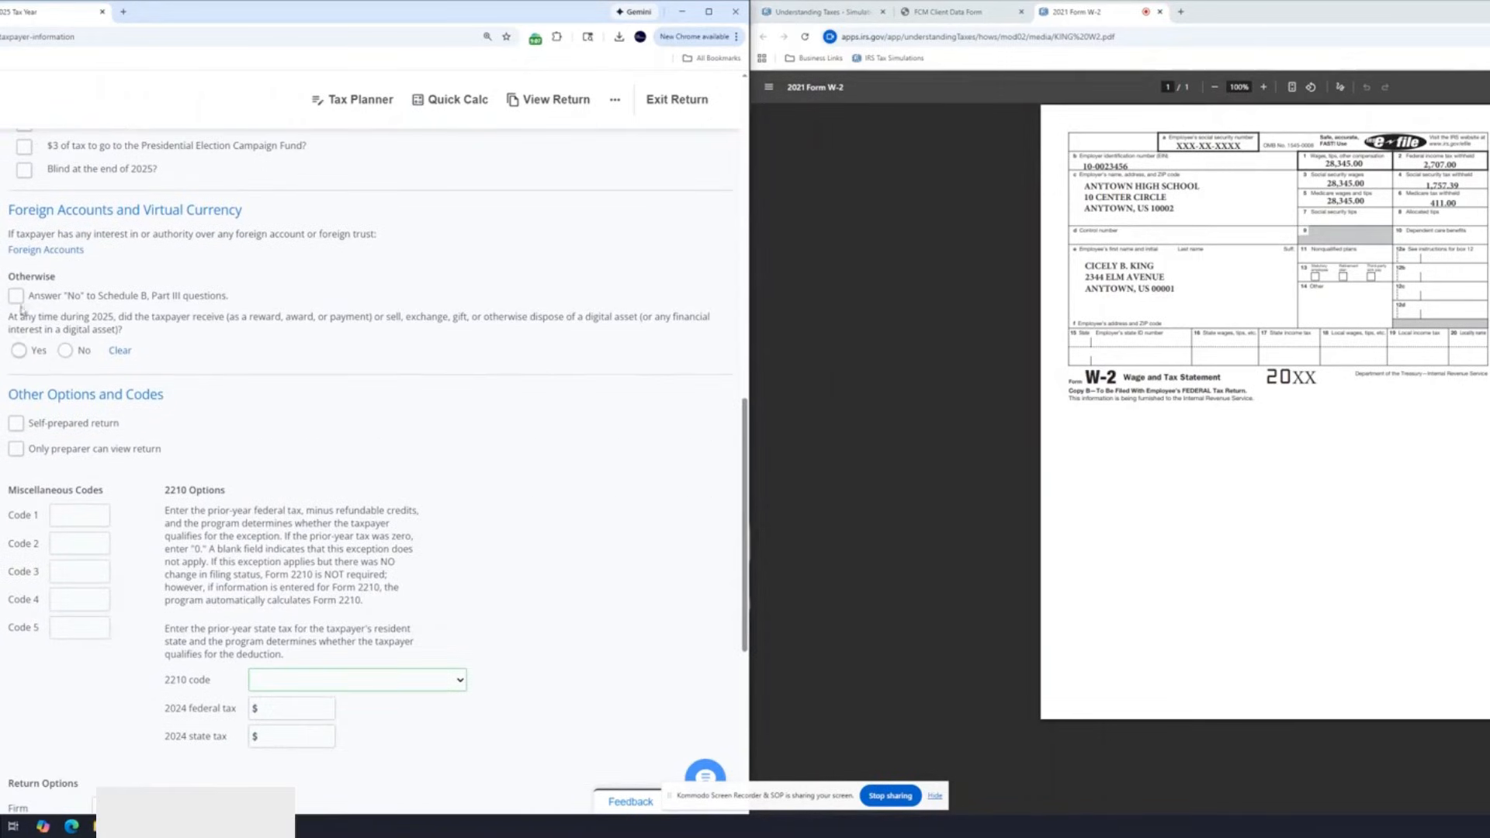
pyautogui.moveTo(8, 278); pyautogui.dragTo(73, 279)
pyautogui.click(72, 279)
pyautogui.moveTo(17, 212); pyautogui.dragTo(240, 212)
pyautogui.click(240, 212)
pyautogui.click(16, 295)
pyautogui.click(65, 350)
pyautogui.scroll(-1, 59, 365)
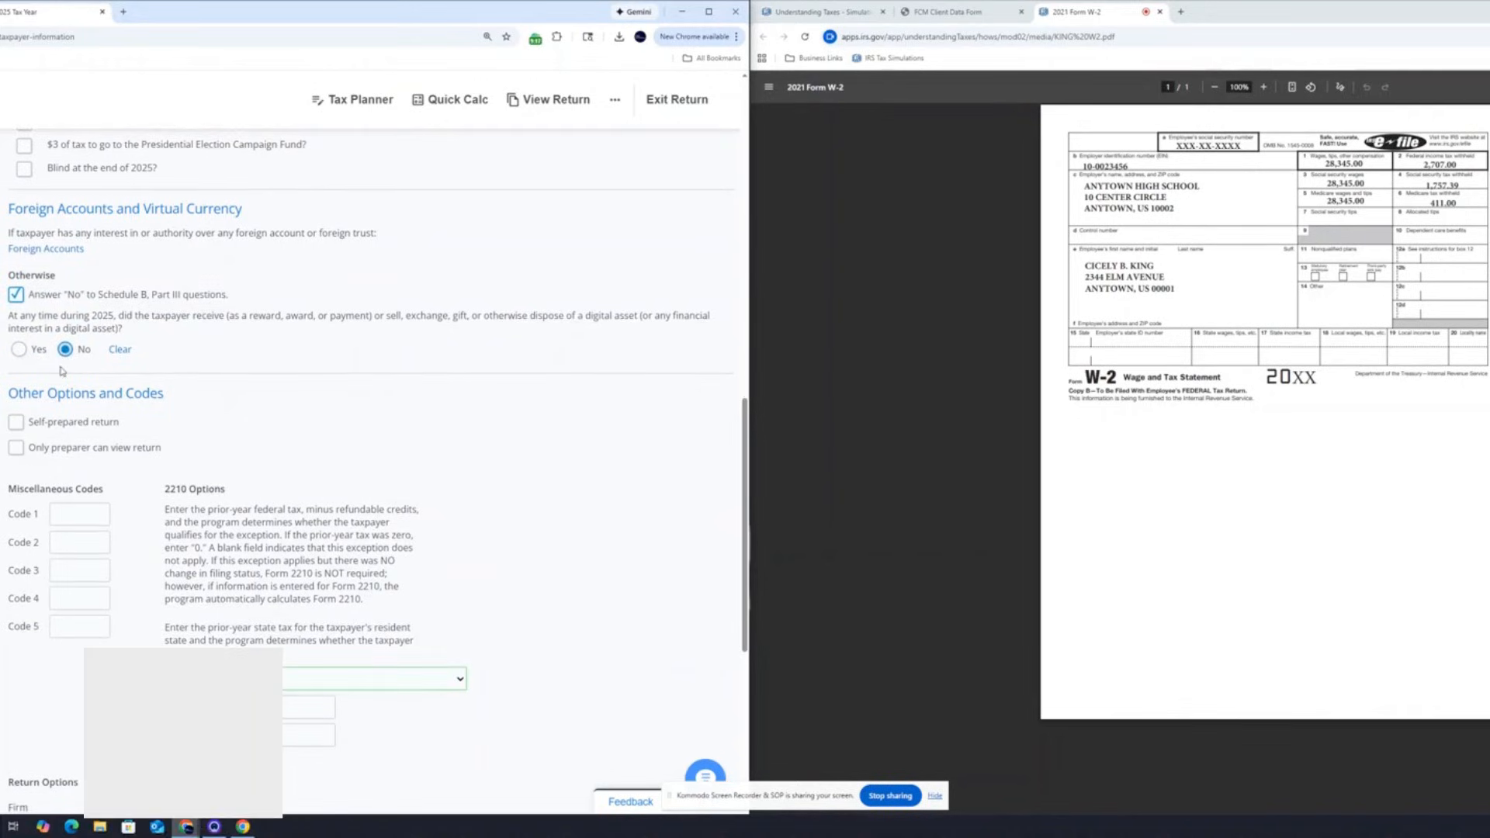
pyautogui.scroll(1, 92, 357)
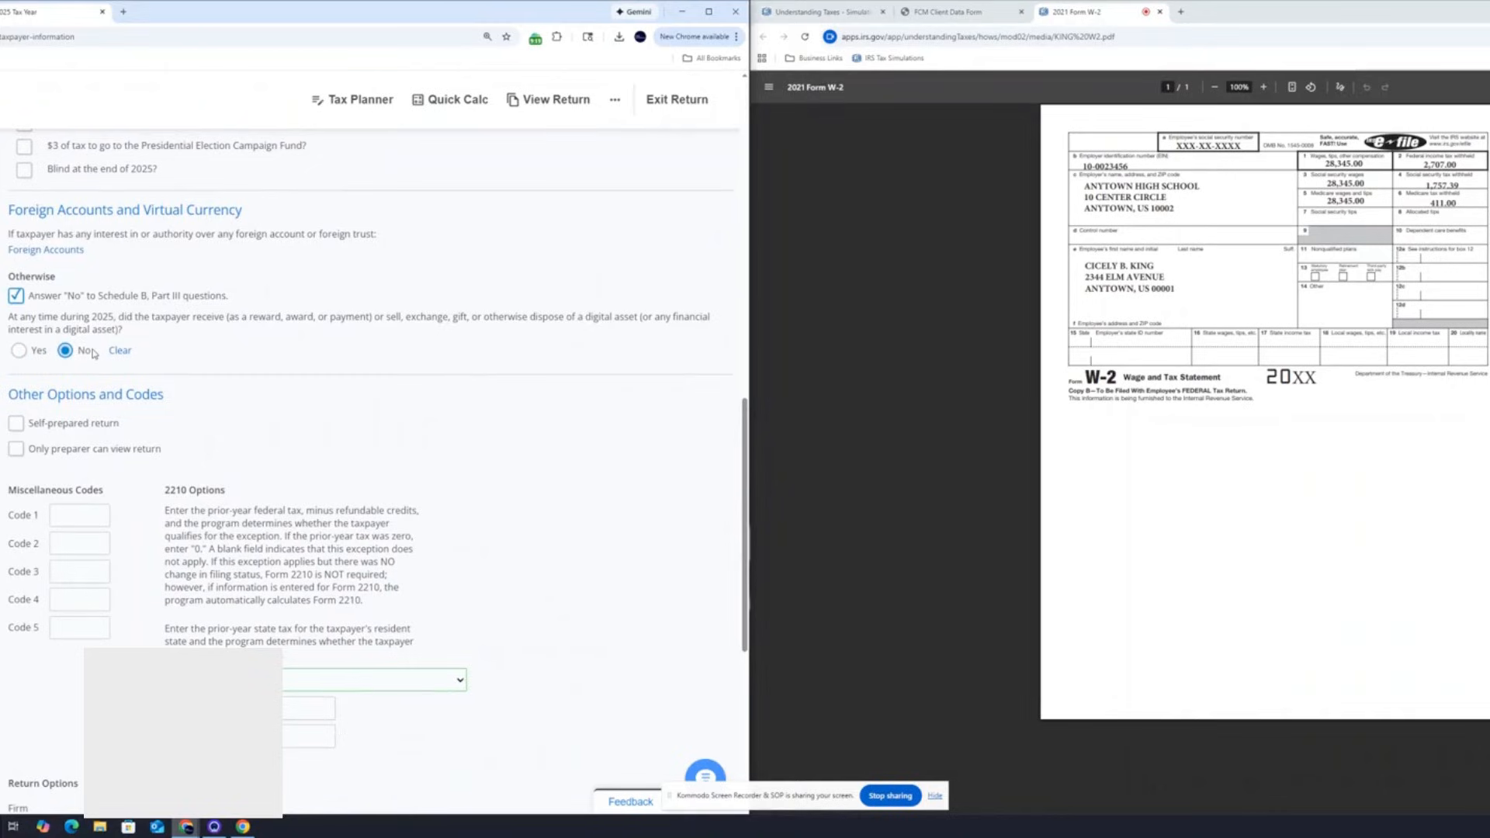
pyautogui.scroll(-1, 92, 354)
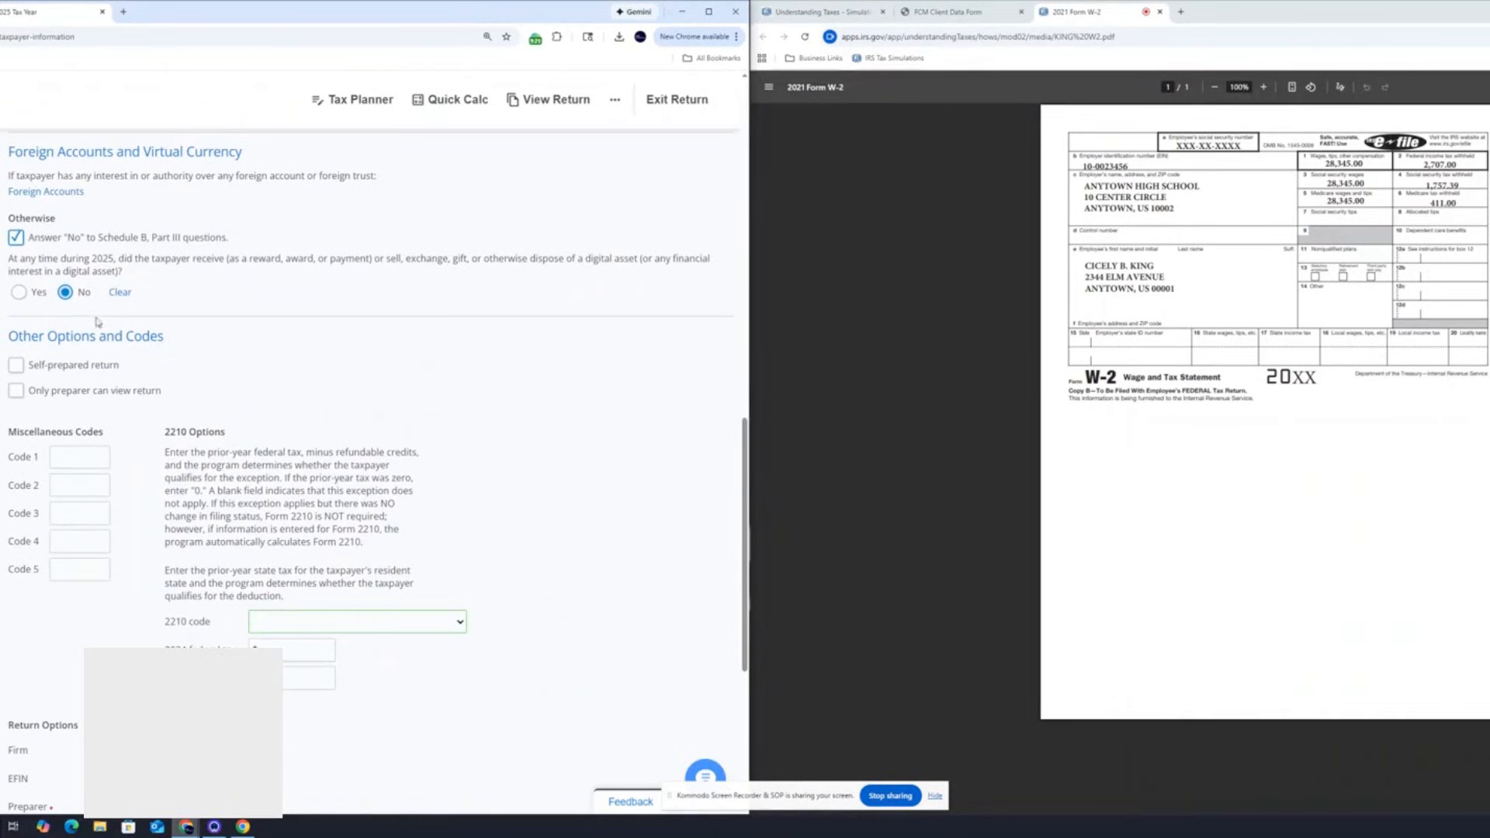
pyautogui.scroll(-3, 97, 321)
pyautogui.scroll(-1, 97, 322)
pyautogui.scroll(-1, 378, 475)
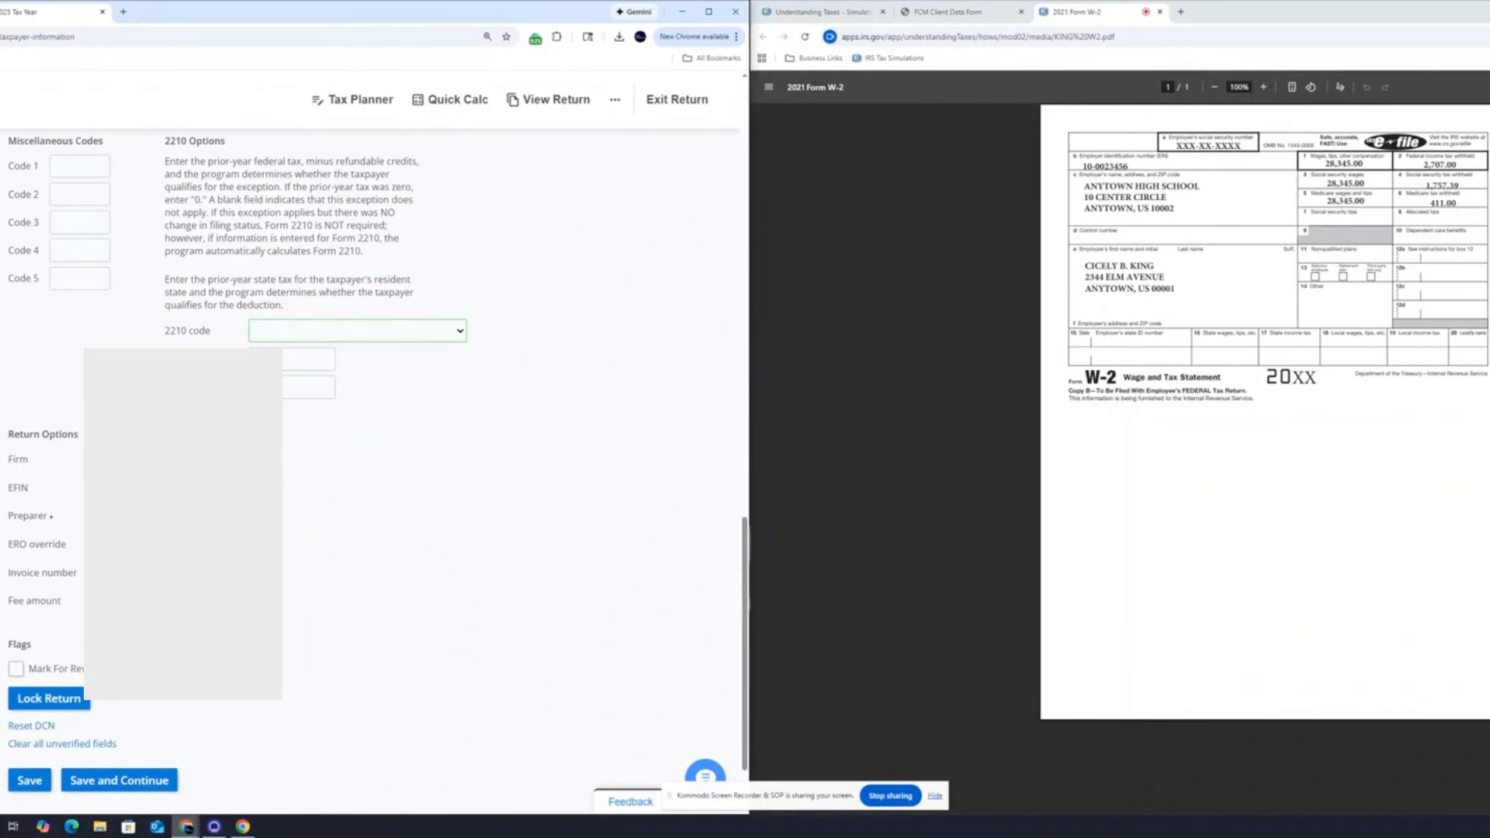
pyautogui.scroll(-1, 78, 433)
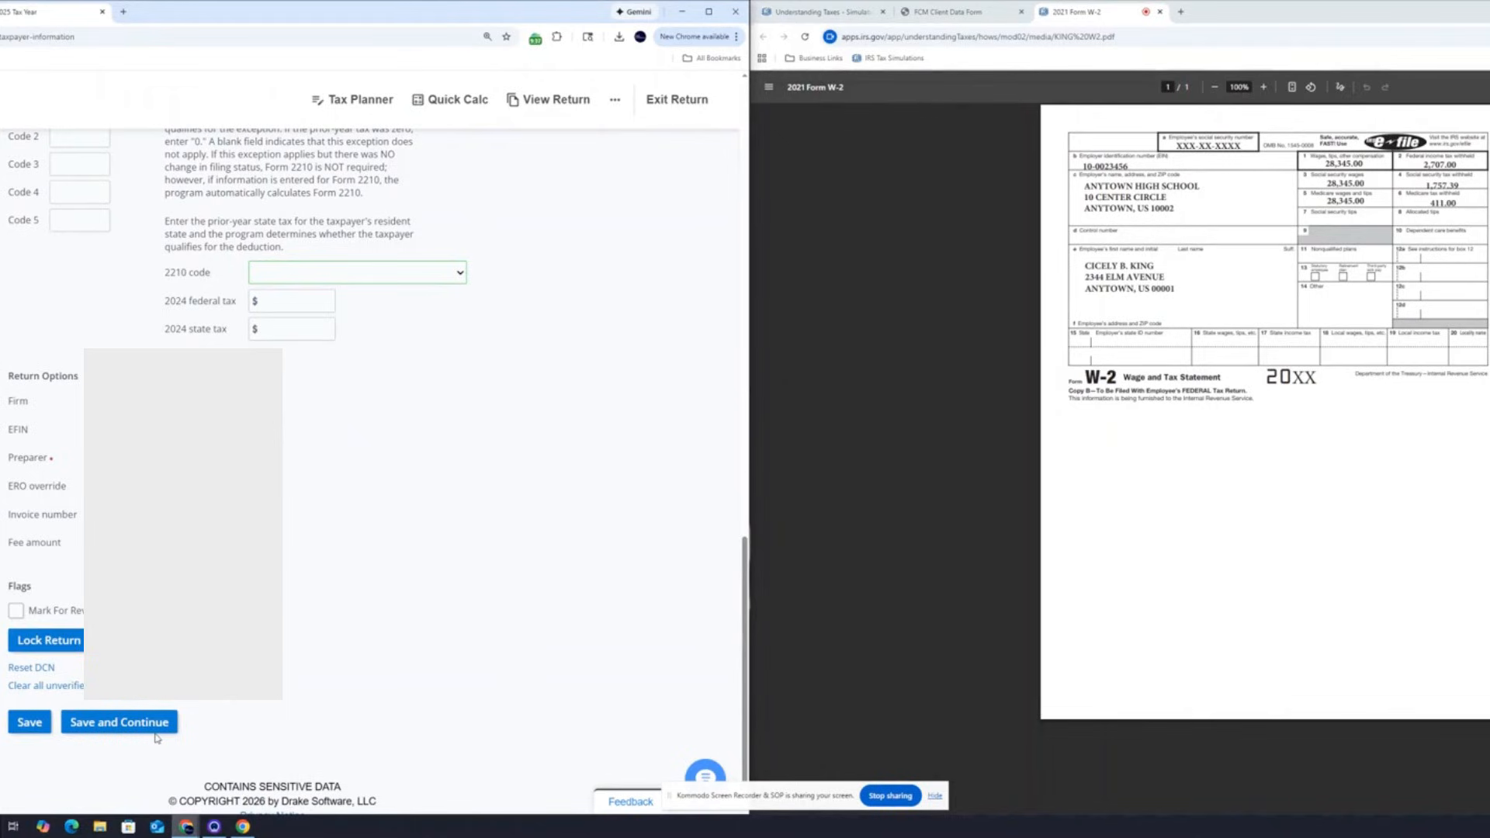
# Step: Save the taxpayer information and continue past both confirmations
pyautogui.click(39, 725)
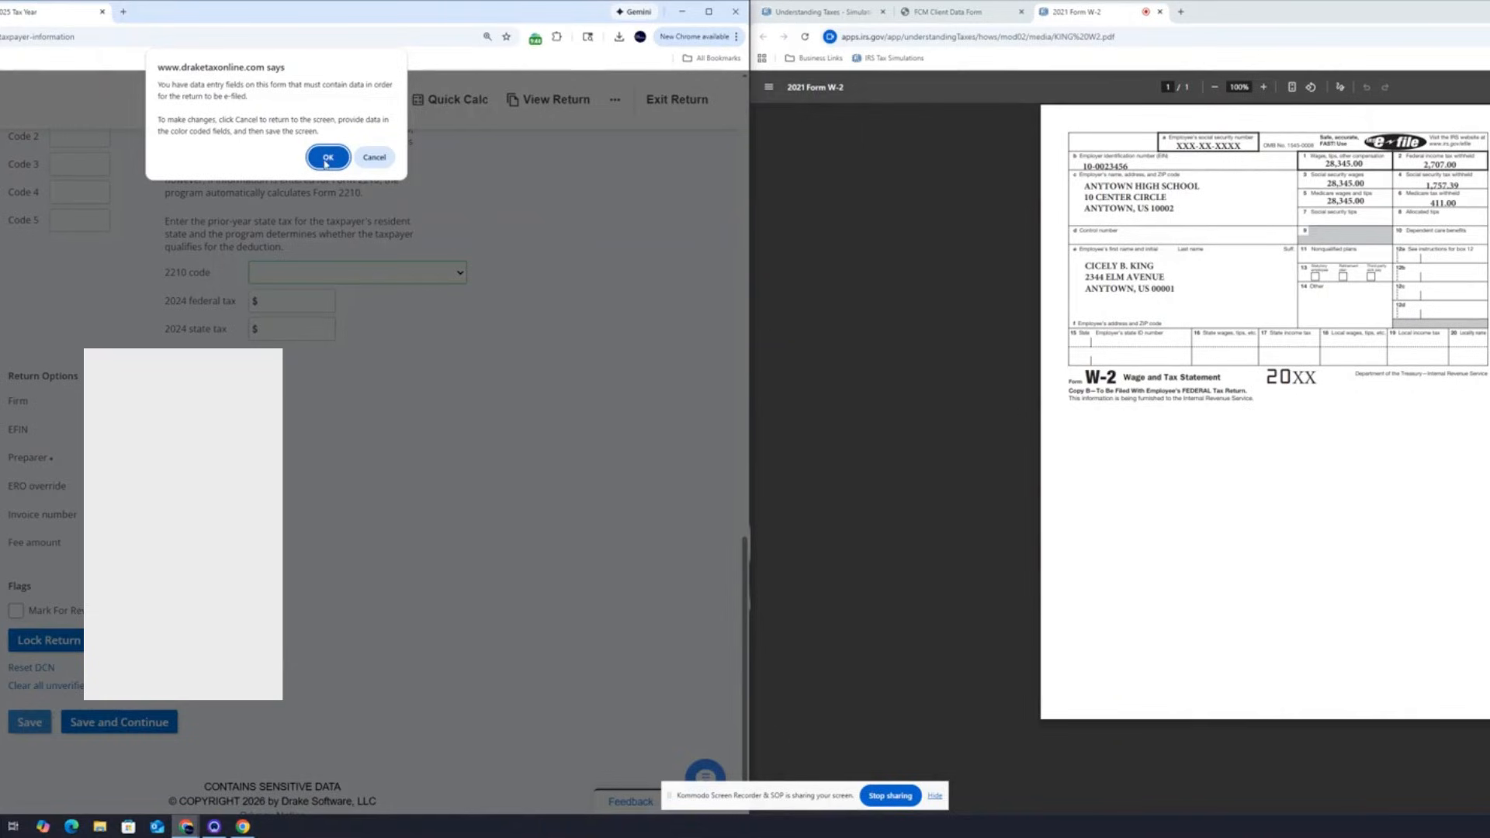
pyautogui.click(326, 159)
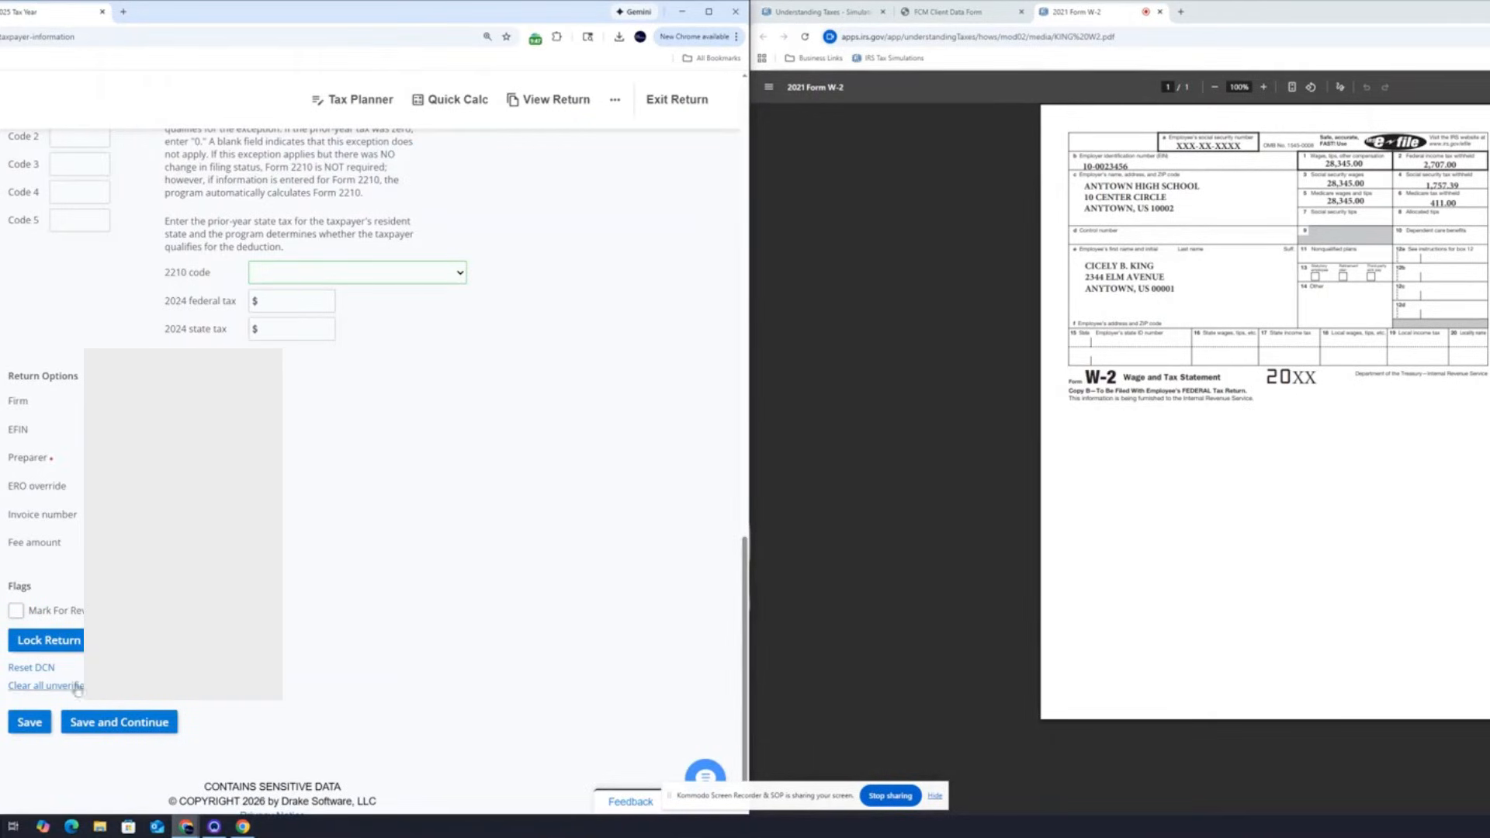
pyautogui.click(100, 727)
pyautogui.click(328, 156)
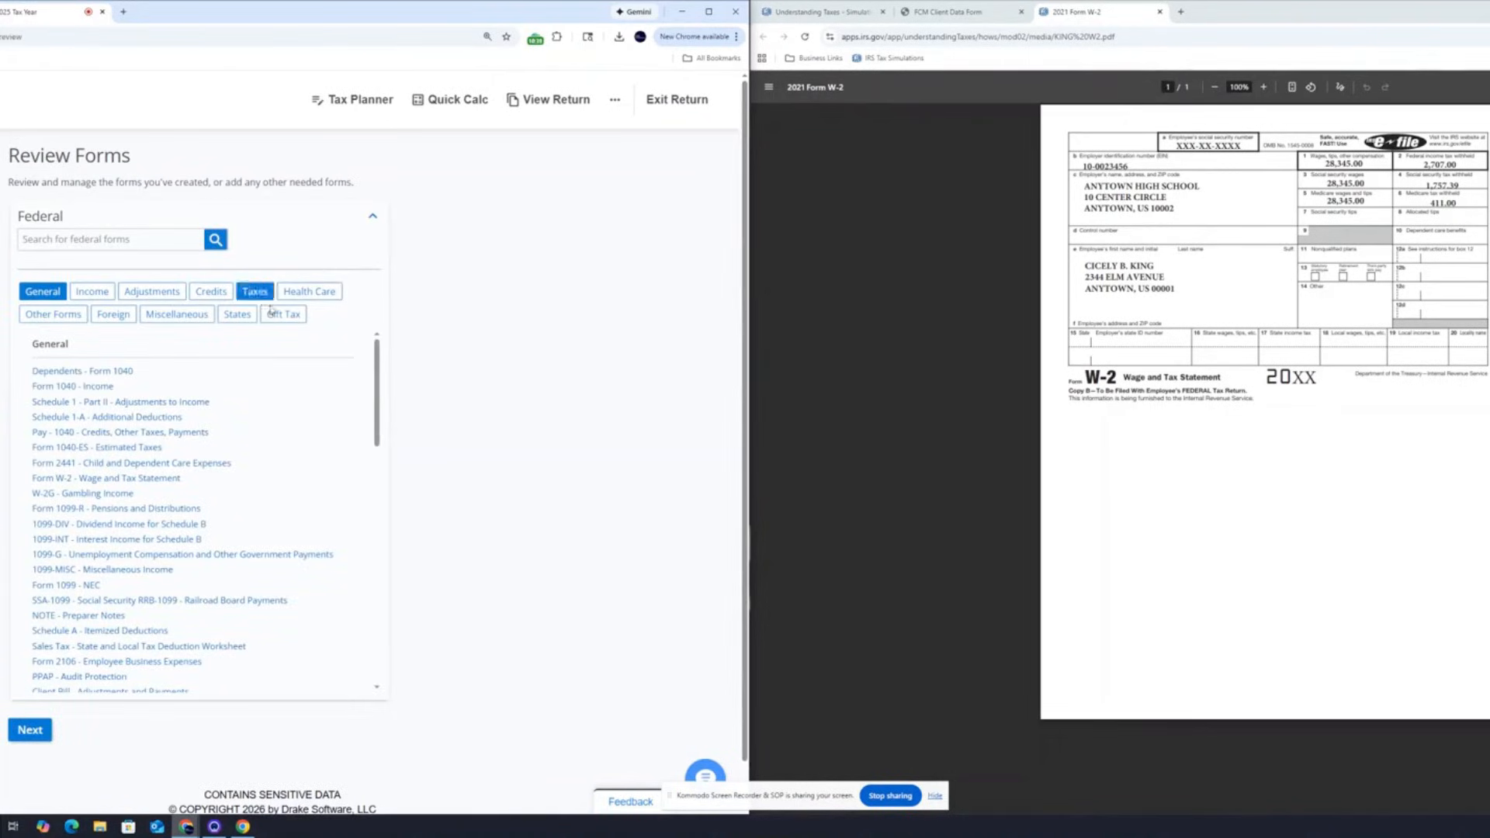
# Step: Search the federal forms for W2 and add Form W-2 - Wage and Tax Statement
pyautogui.scroll(-2, 122, 526)
pyautogui.scroll(-15, 122, 525)
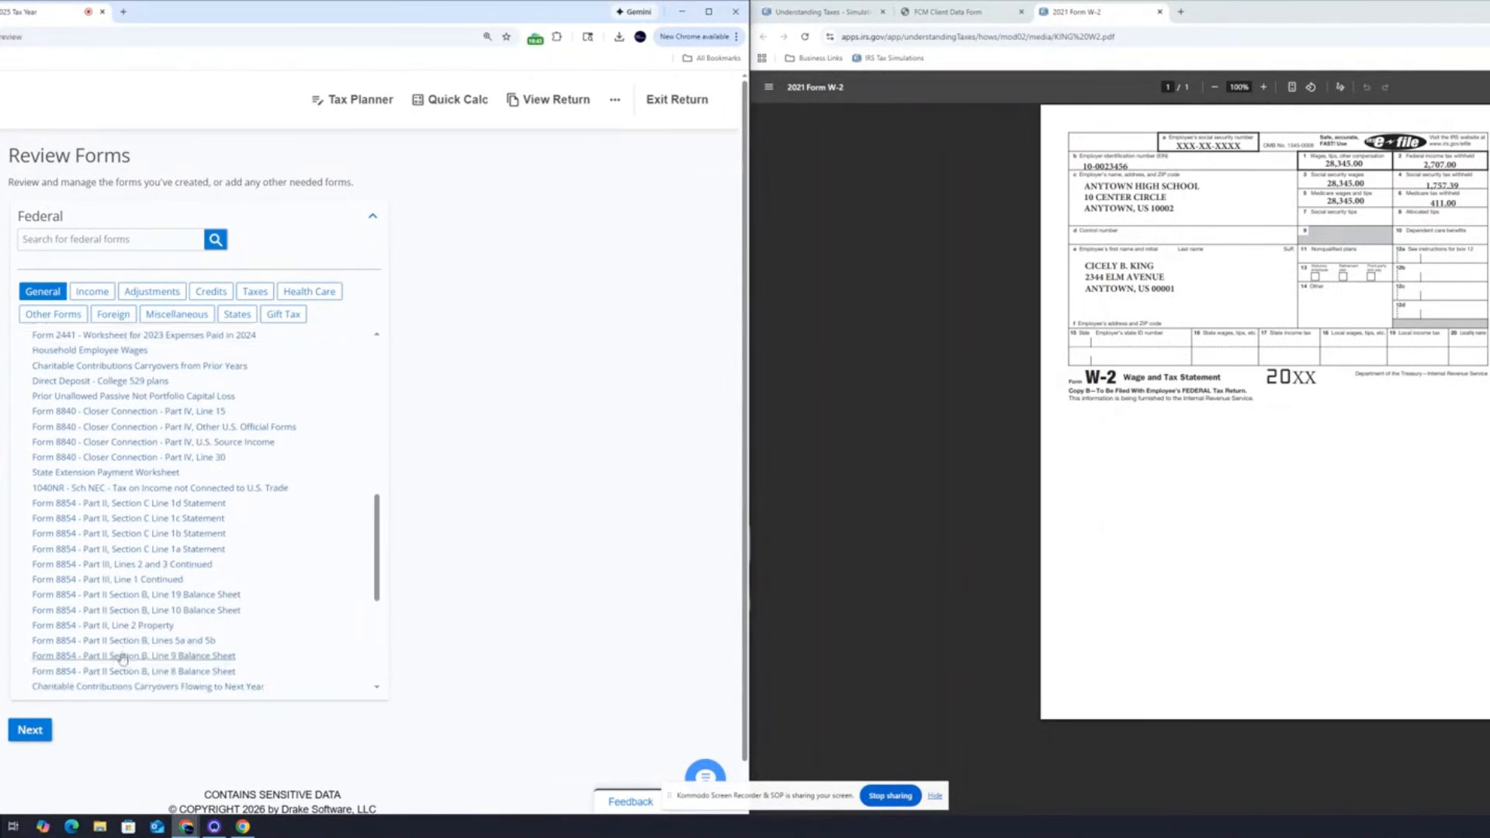
pyautogui.scroll(20, 124, 660)
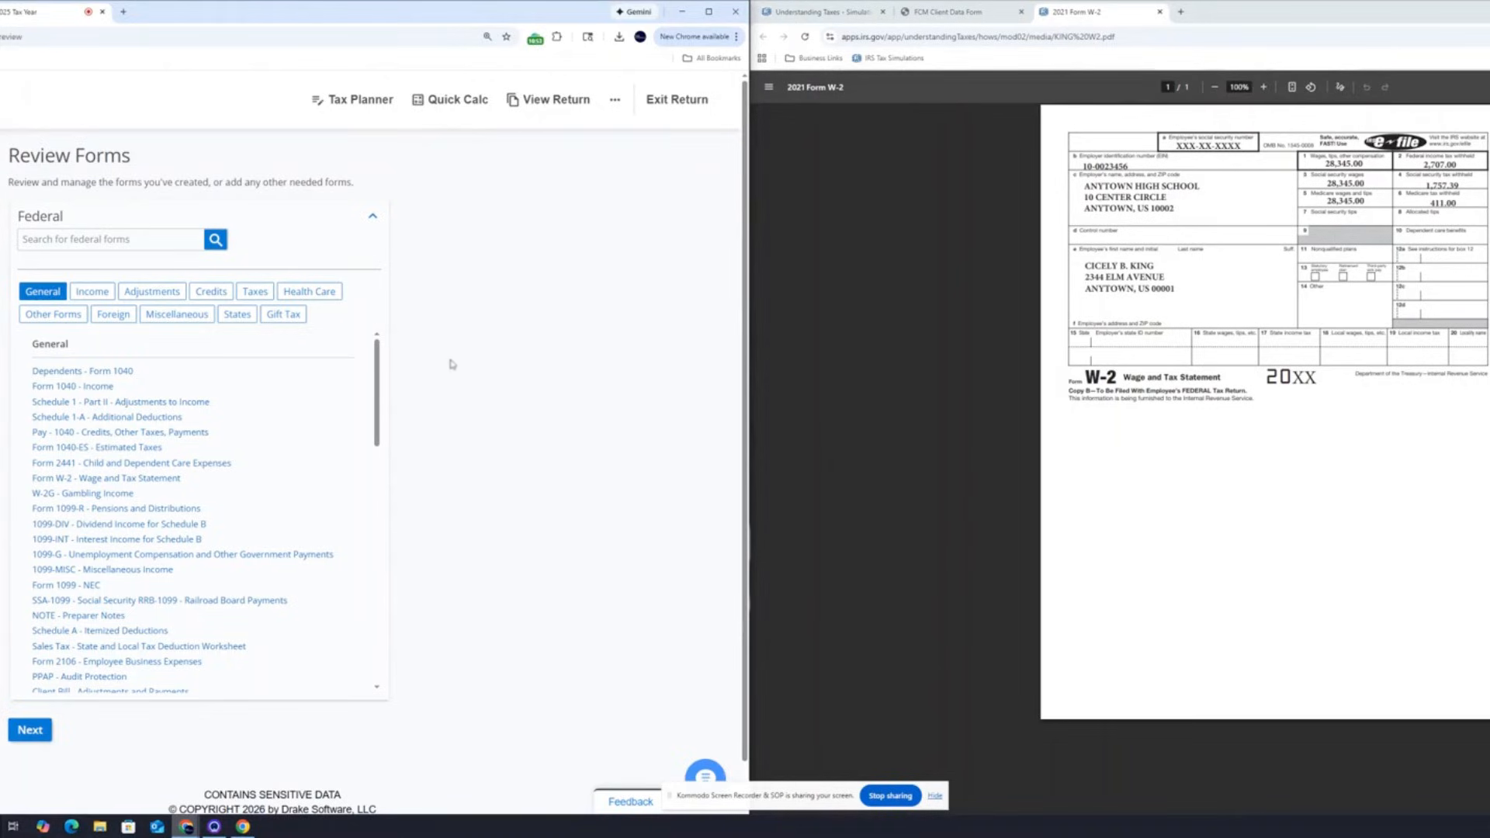
pyautogui.click(149, 245)
pyautogui.write('W2')
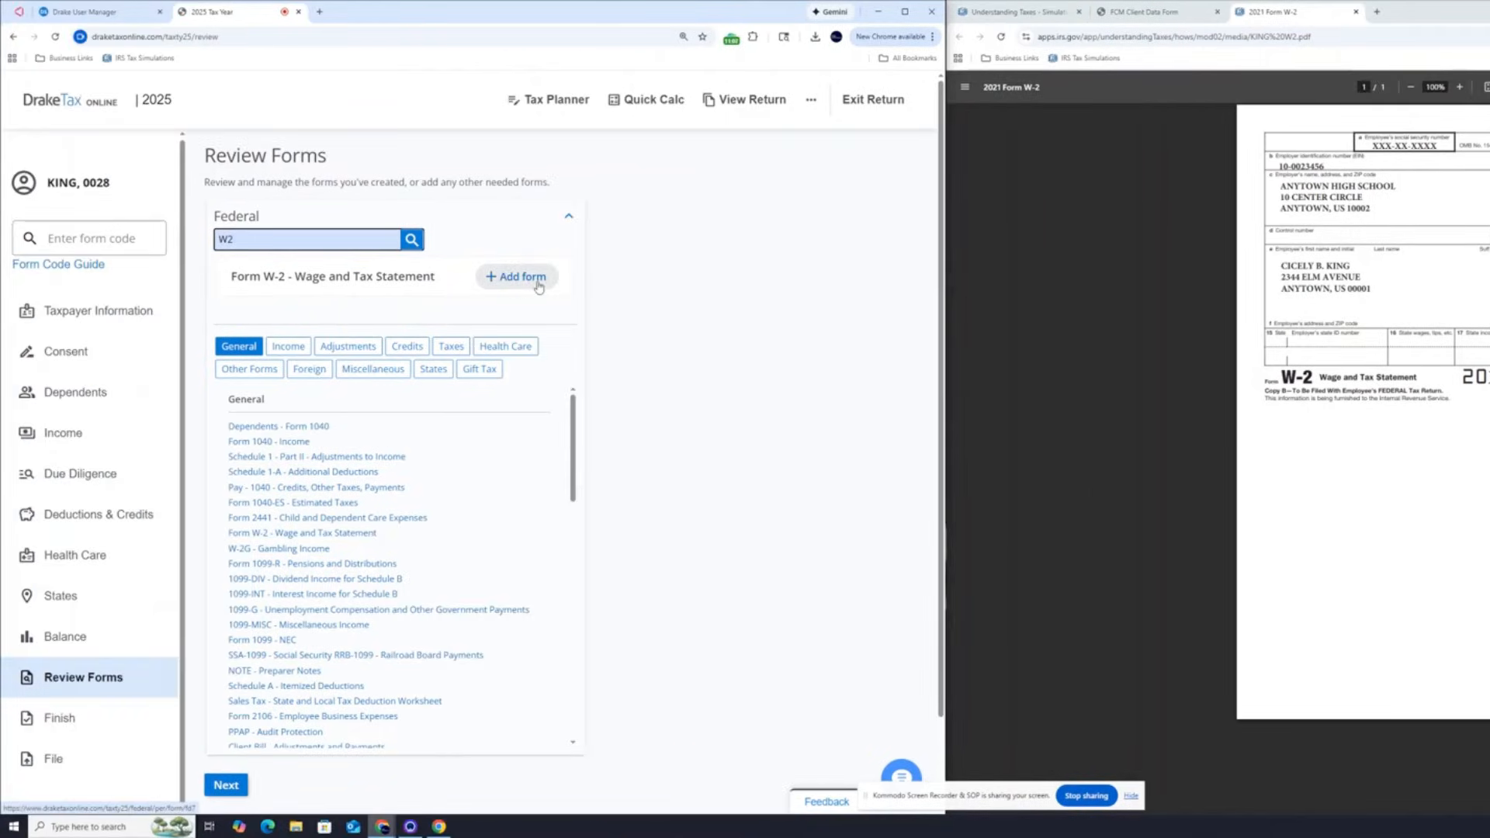
pyautogui.click(512, 278)
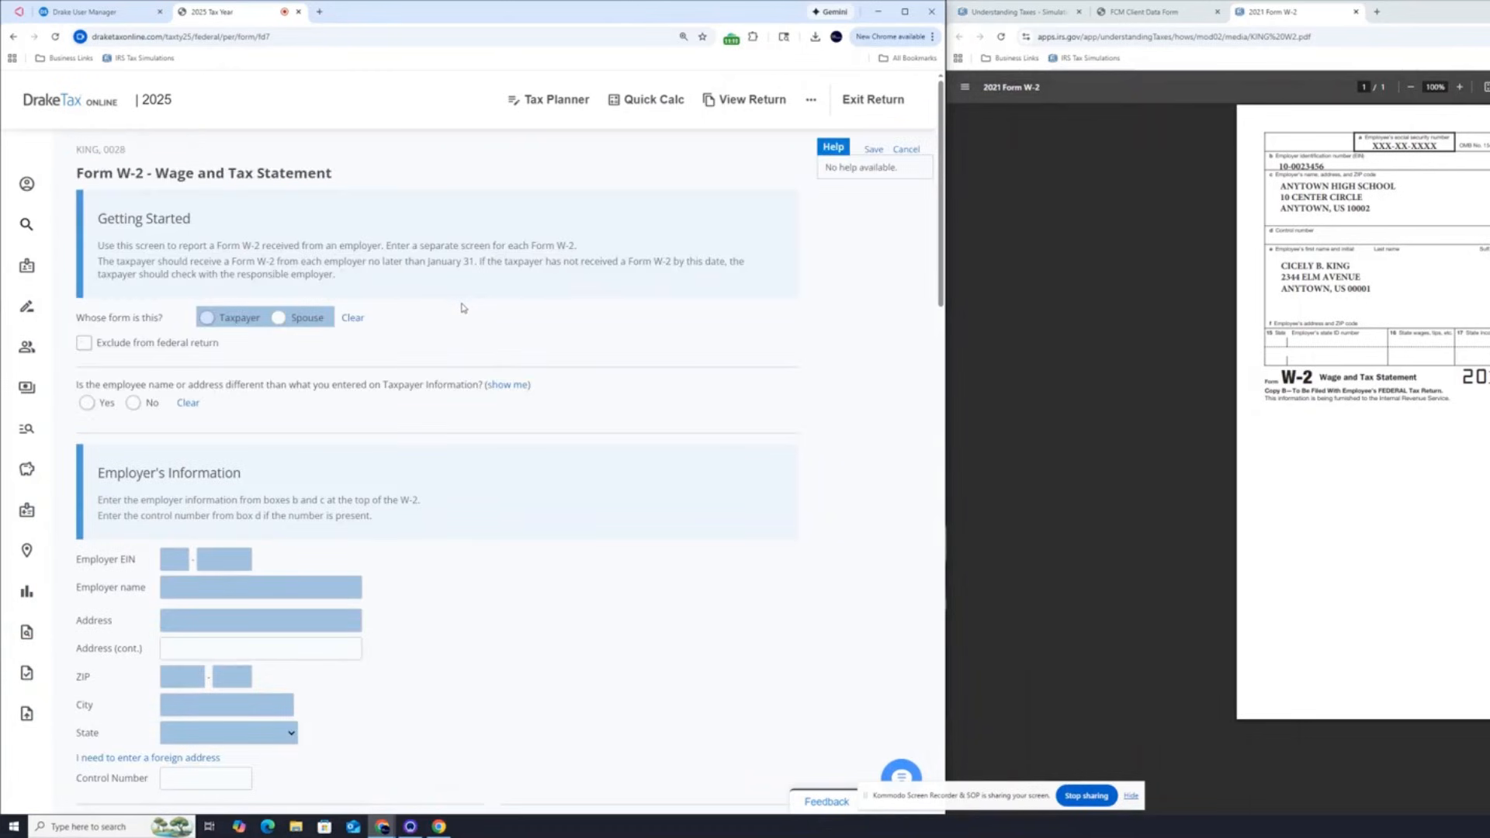
# Step: Mark the W-2 as the taxpayer's and go over the name-or-address question
pyautogui.scroll(-1, 161, 347)
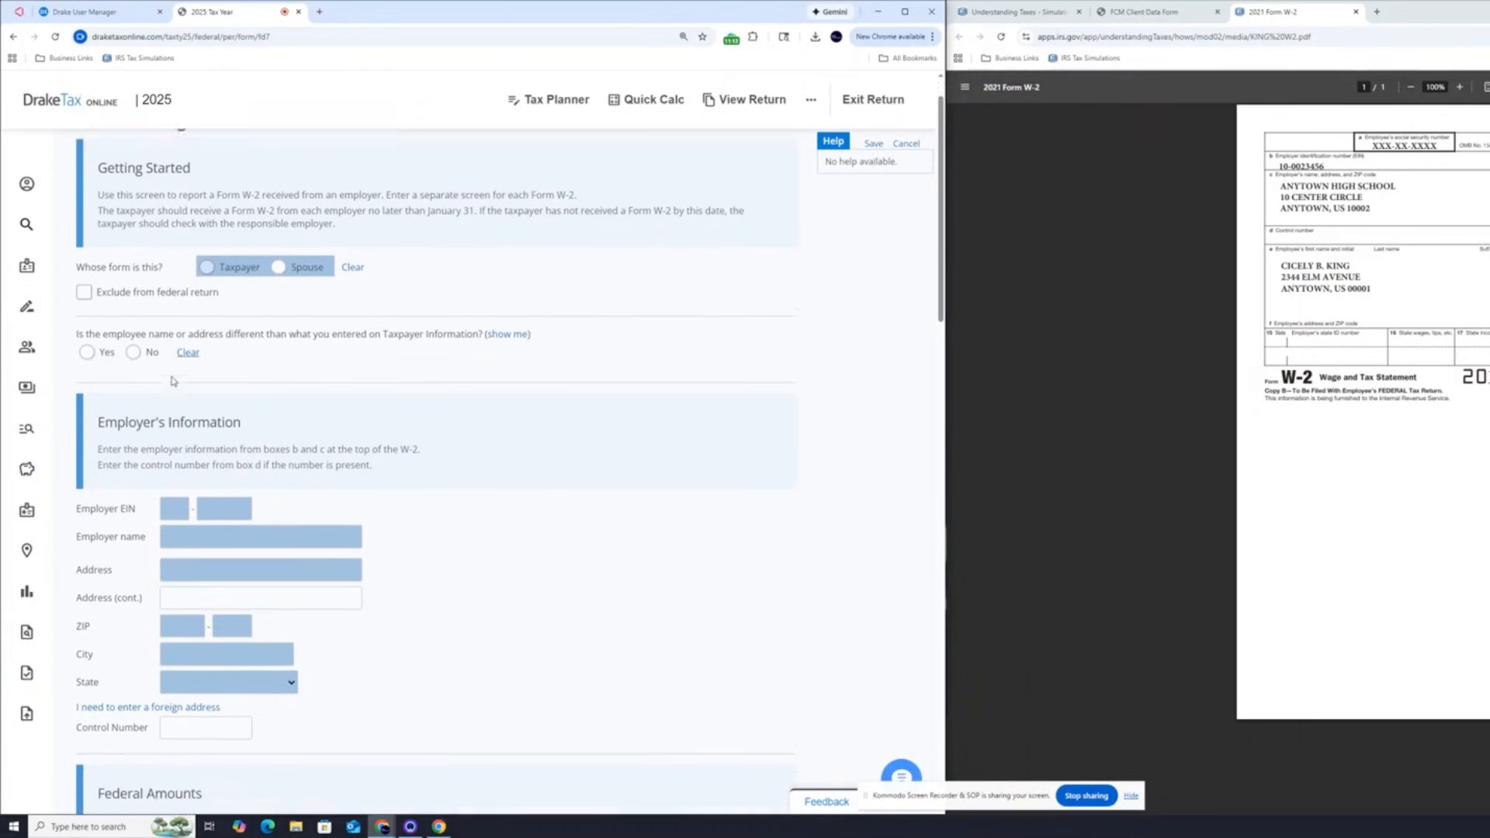
pyautogui.click(212, 264)
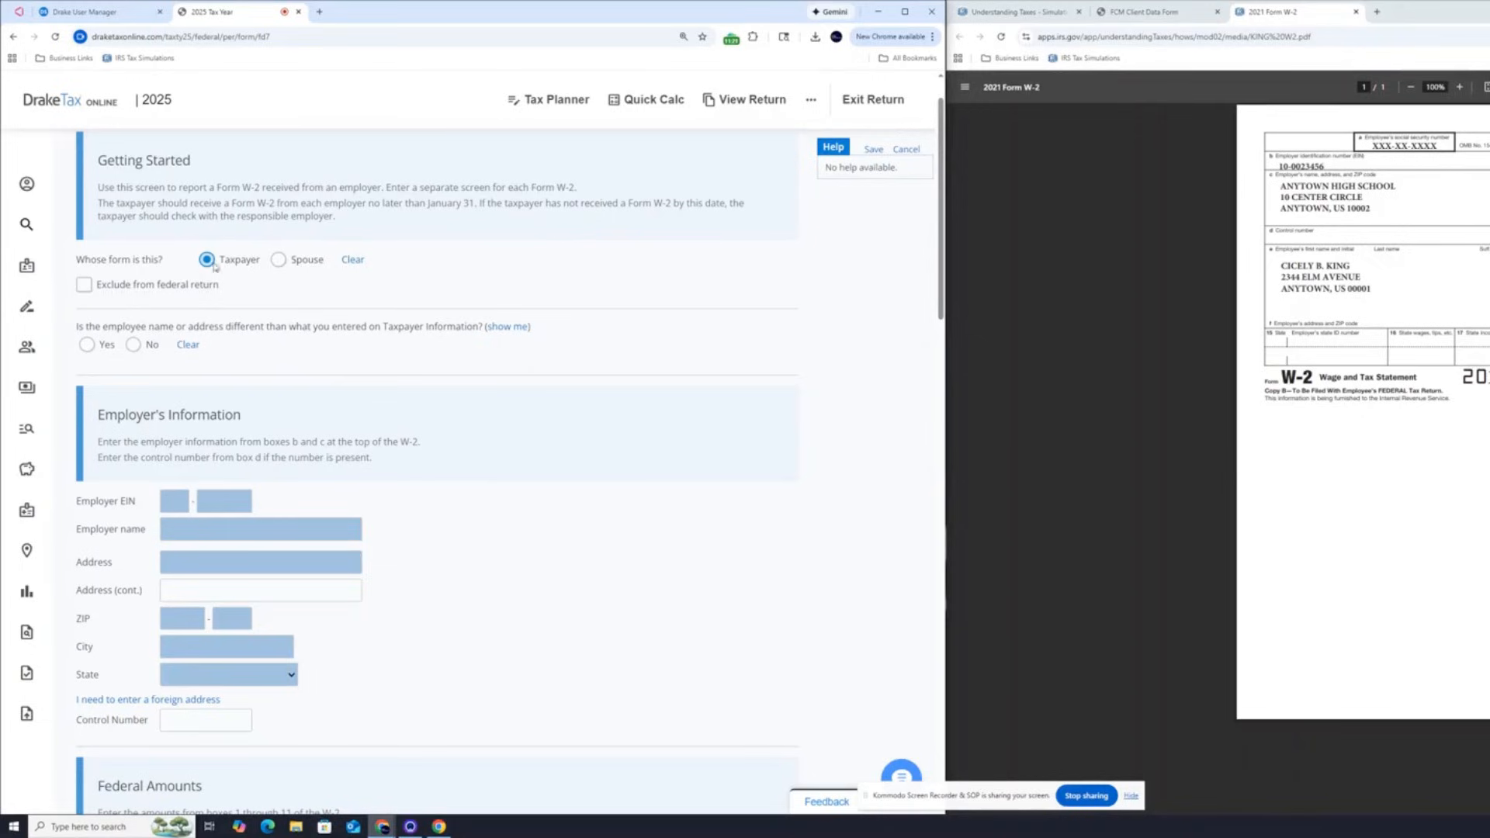
pyautogui.scroll(-2, 140, 498)
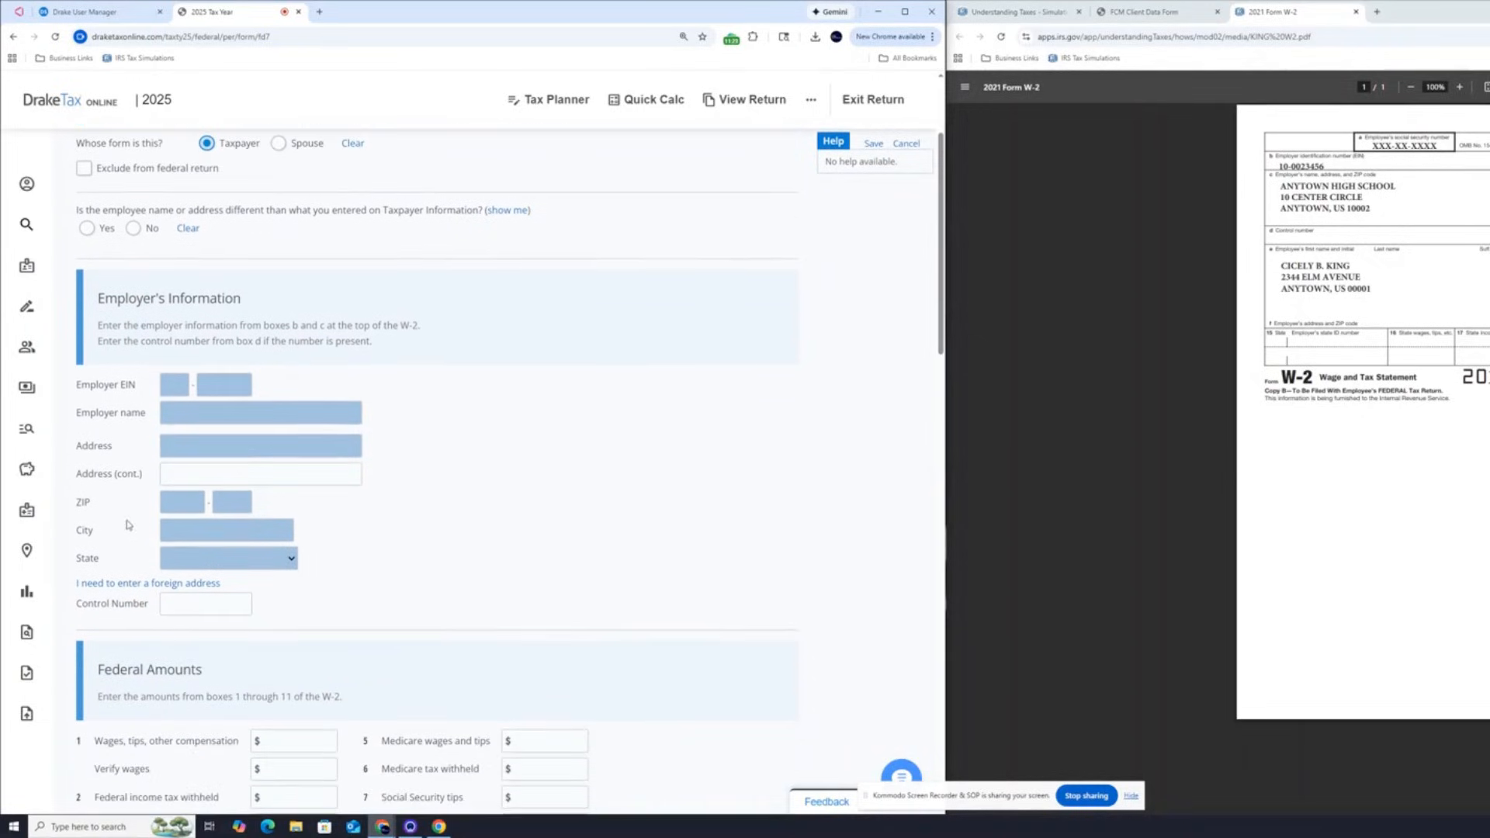
pyautogui.scroll(-1, 157, 518)
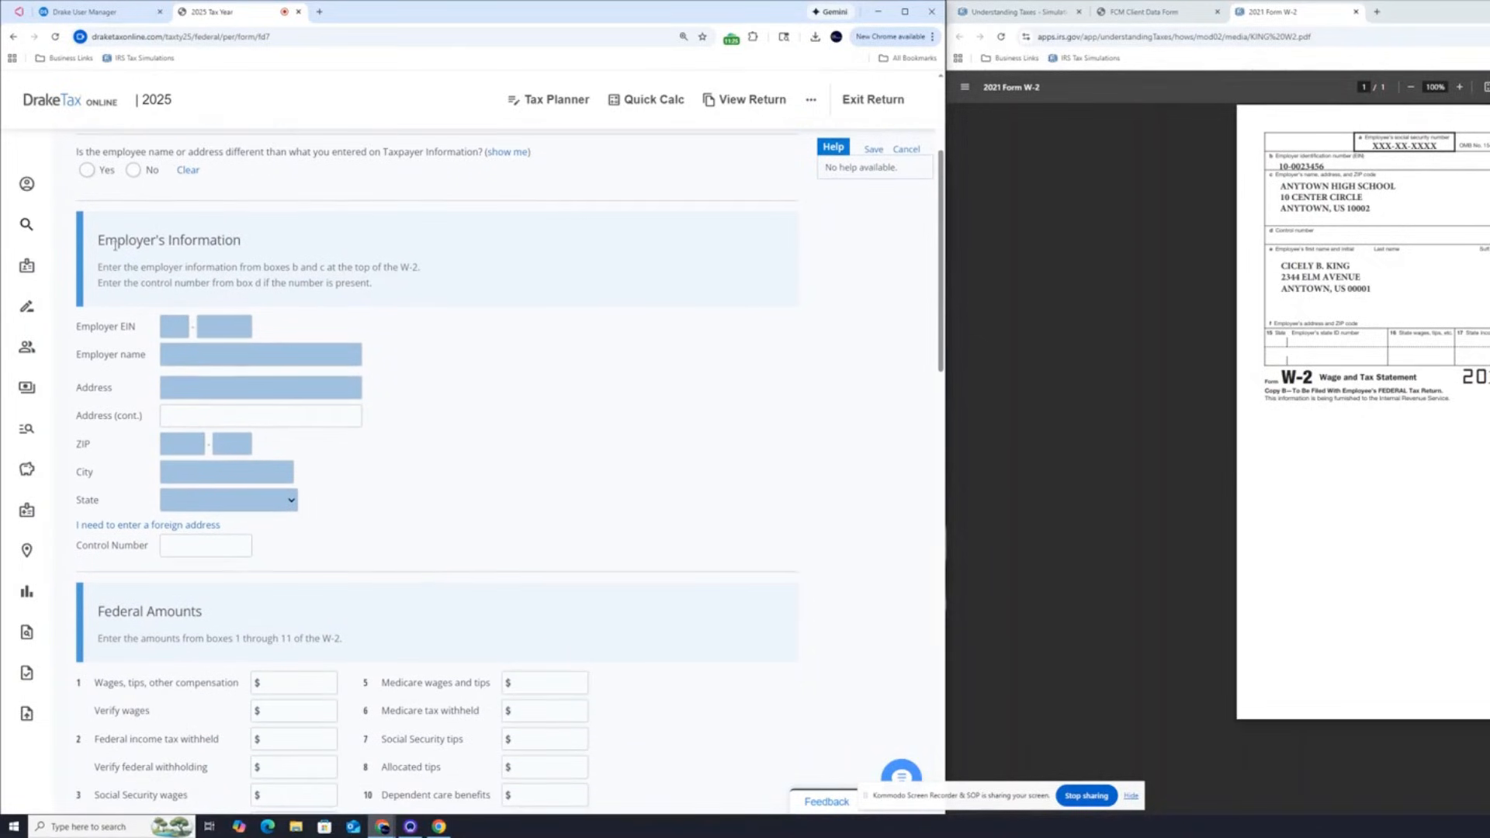
pyautogui.scroll(3, 117, 237)
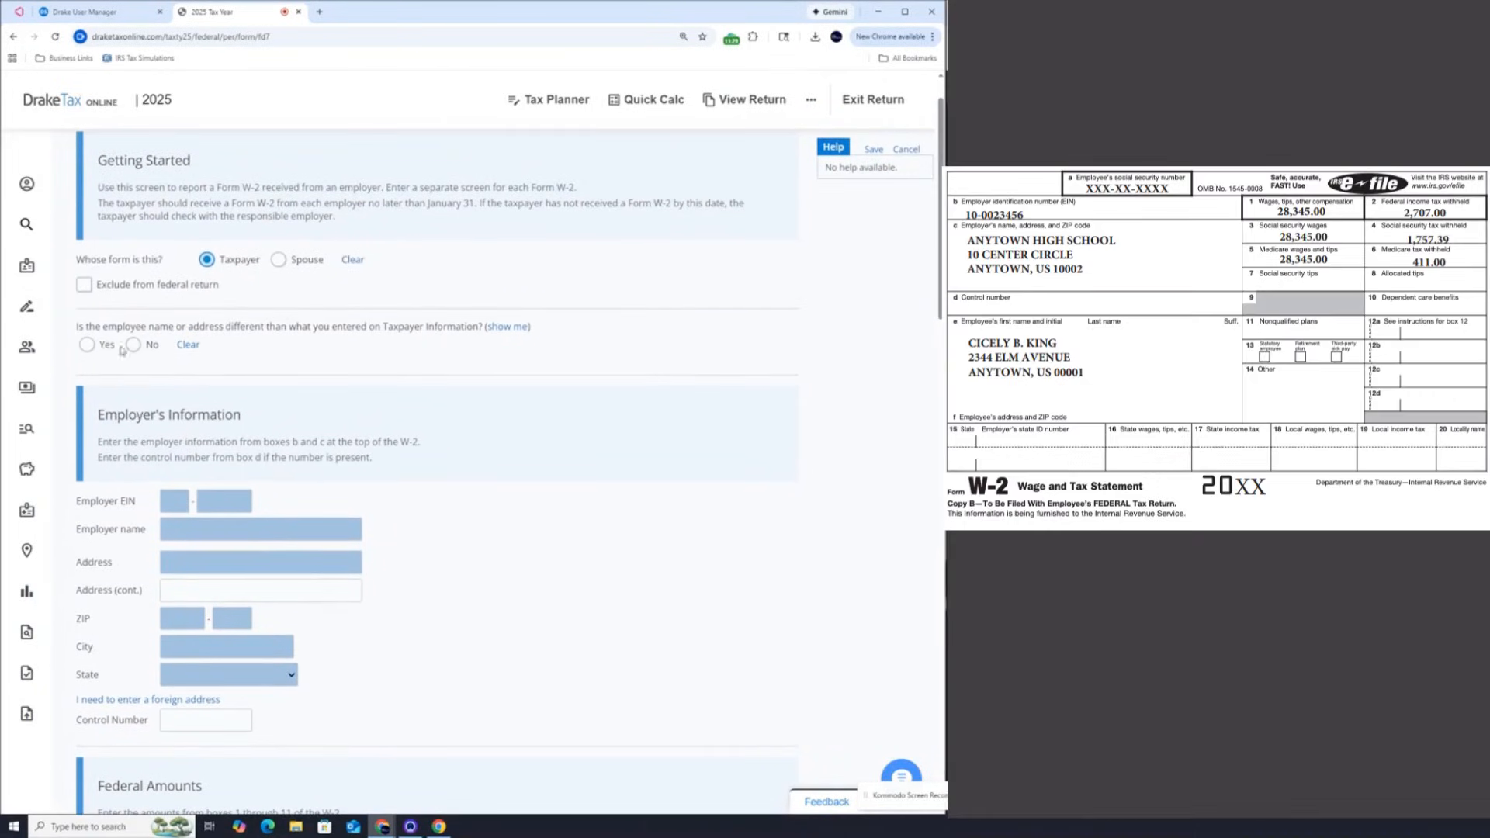
pyautogui.moveTo(81, 329); pyautogui.dragTo(485, 330)
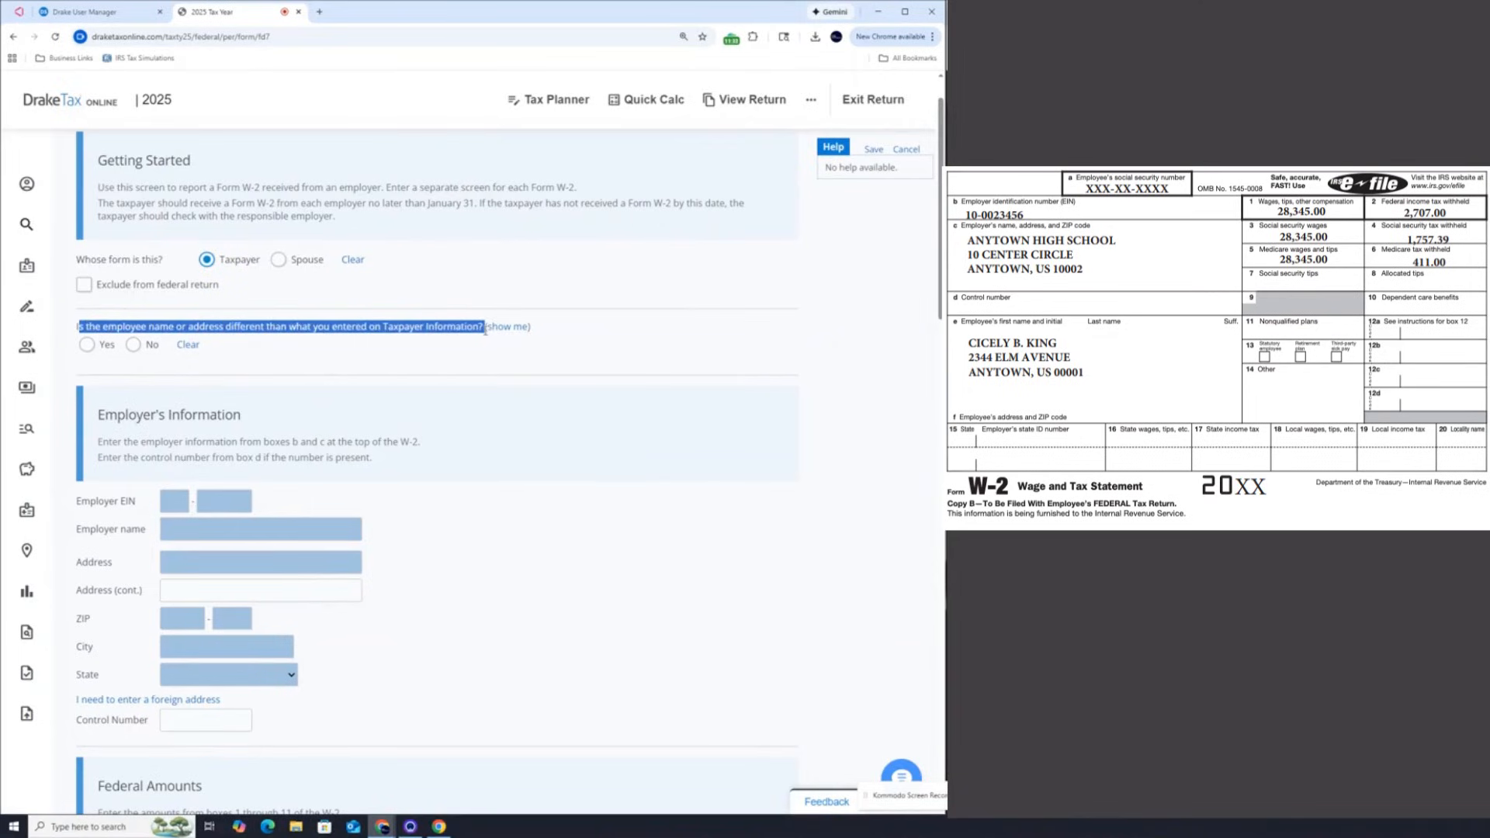
pyautogui.click(486, 329)
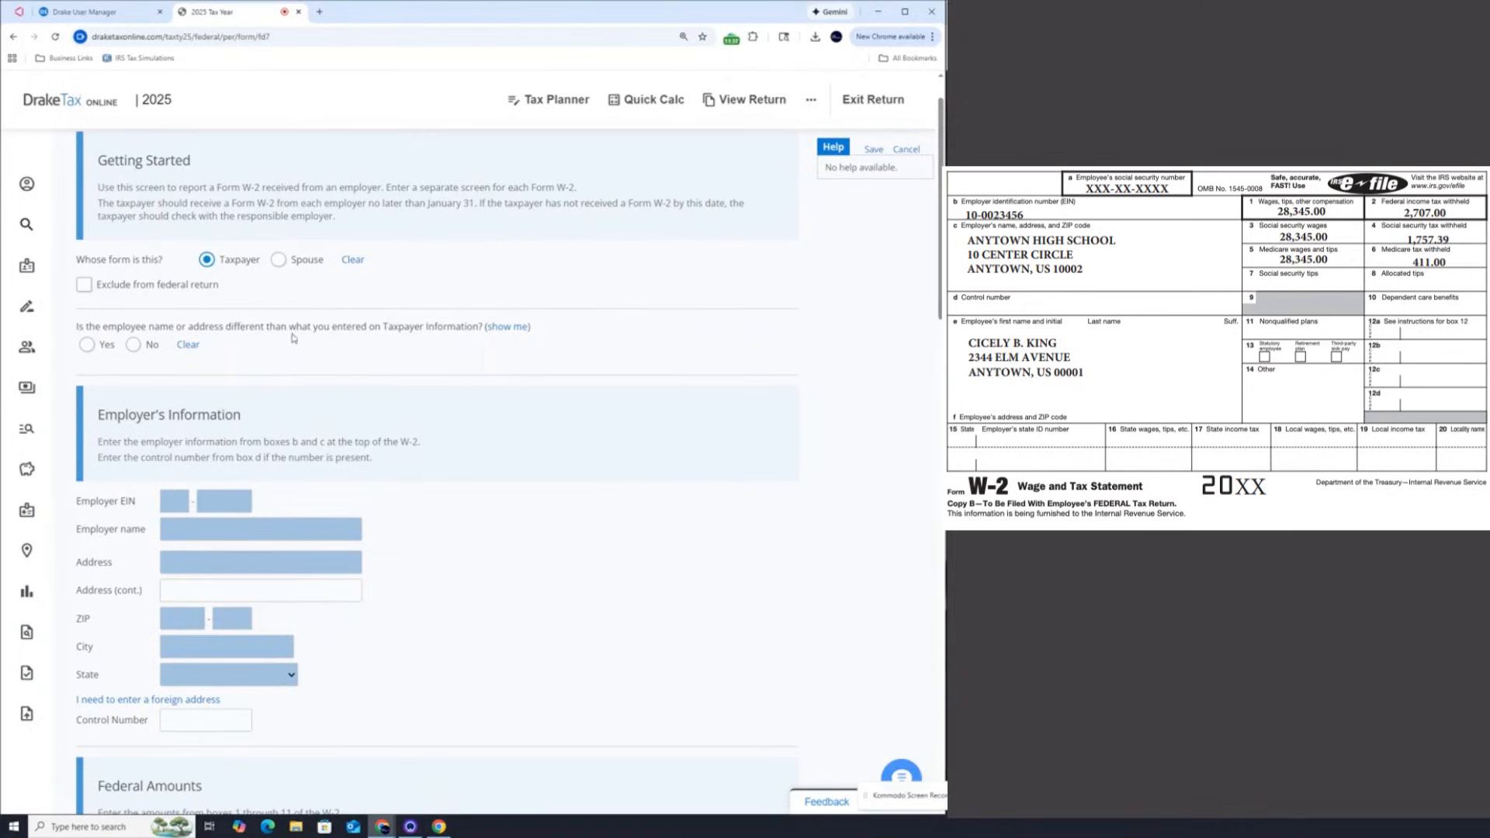
pyautogui.moveTo(386, 330); pyautogui.dragTo(486, 330)
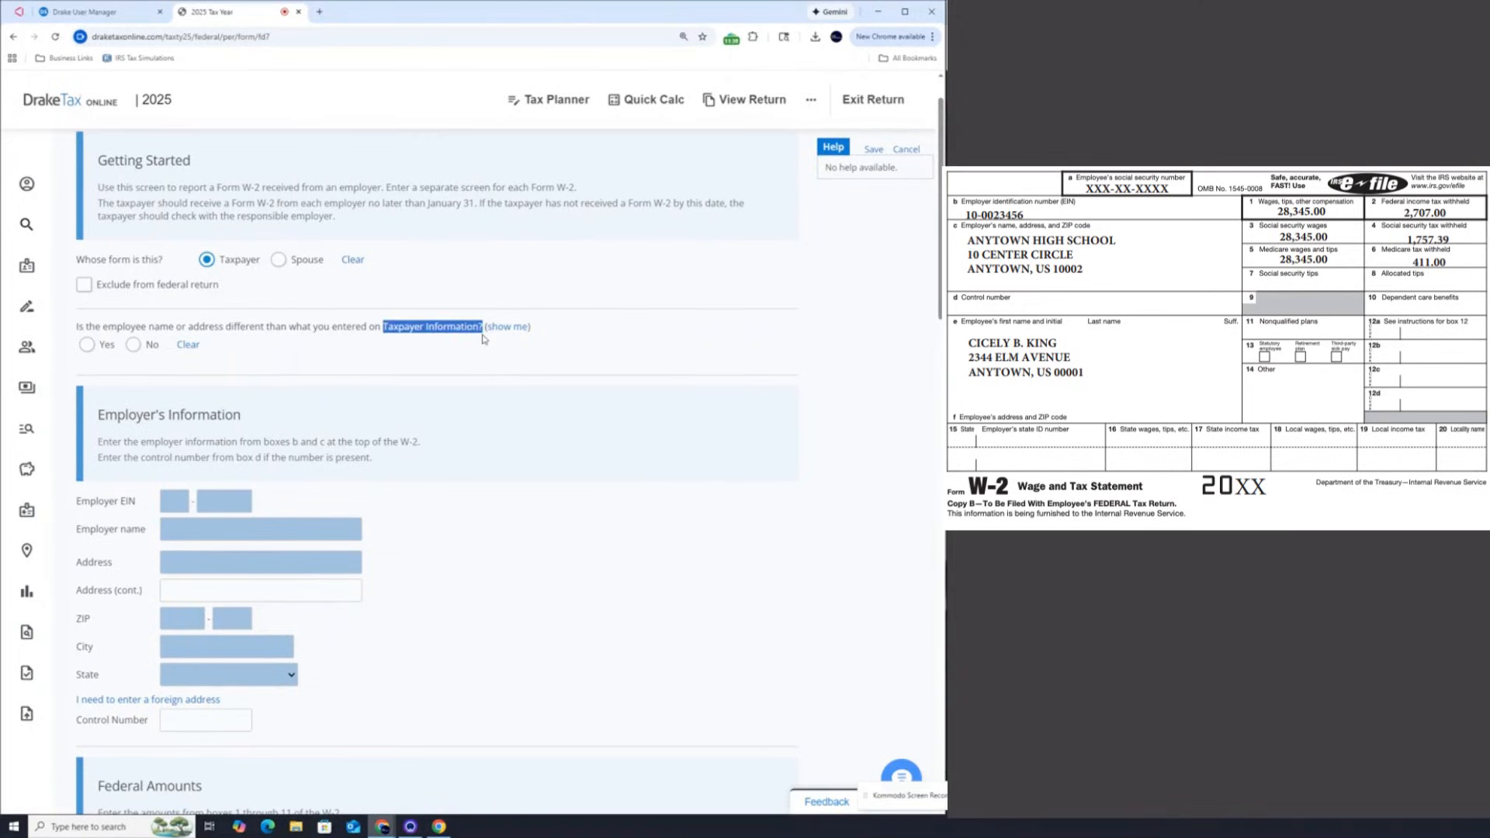
pyautogui.click(481, 335)
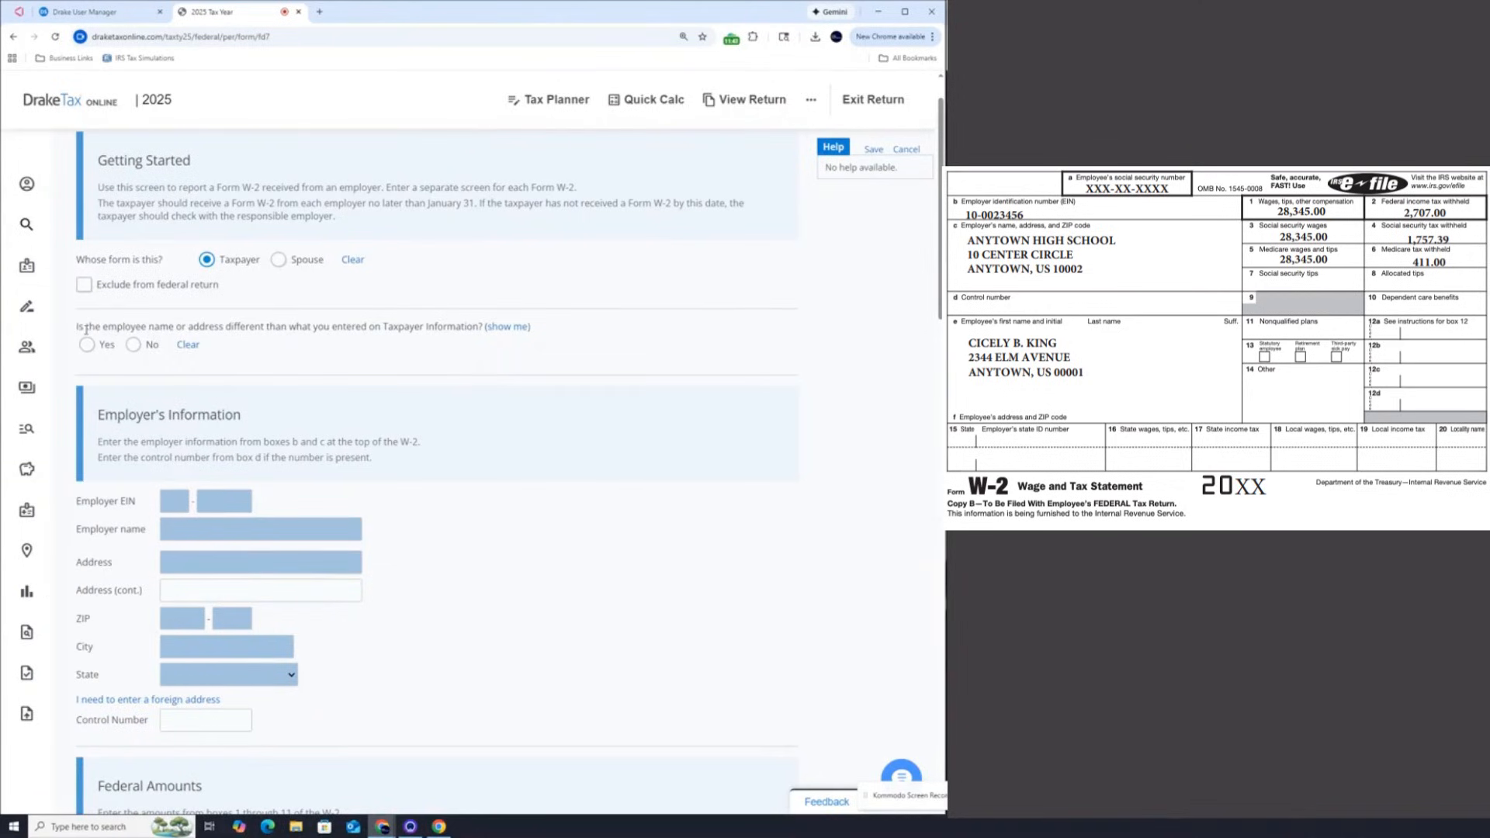
# Step: Answer No to a different employee name or address, keeping the employee section hidden
pyautogui.click(174, 503)
pyautogui.click(153, 347)
pyautogui.scroll(-1, 172, 470)
pyautogui.click(89, 288)
pyautogui.click(134, 286)
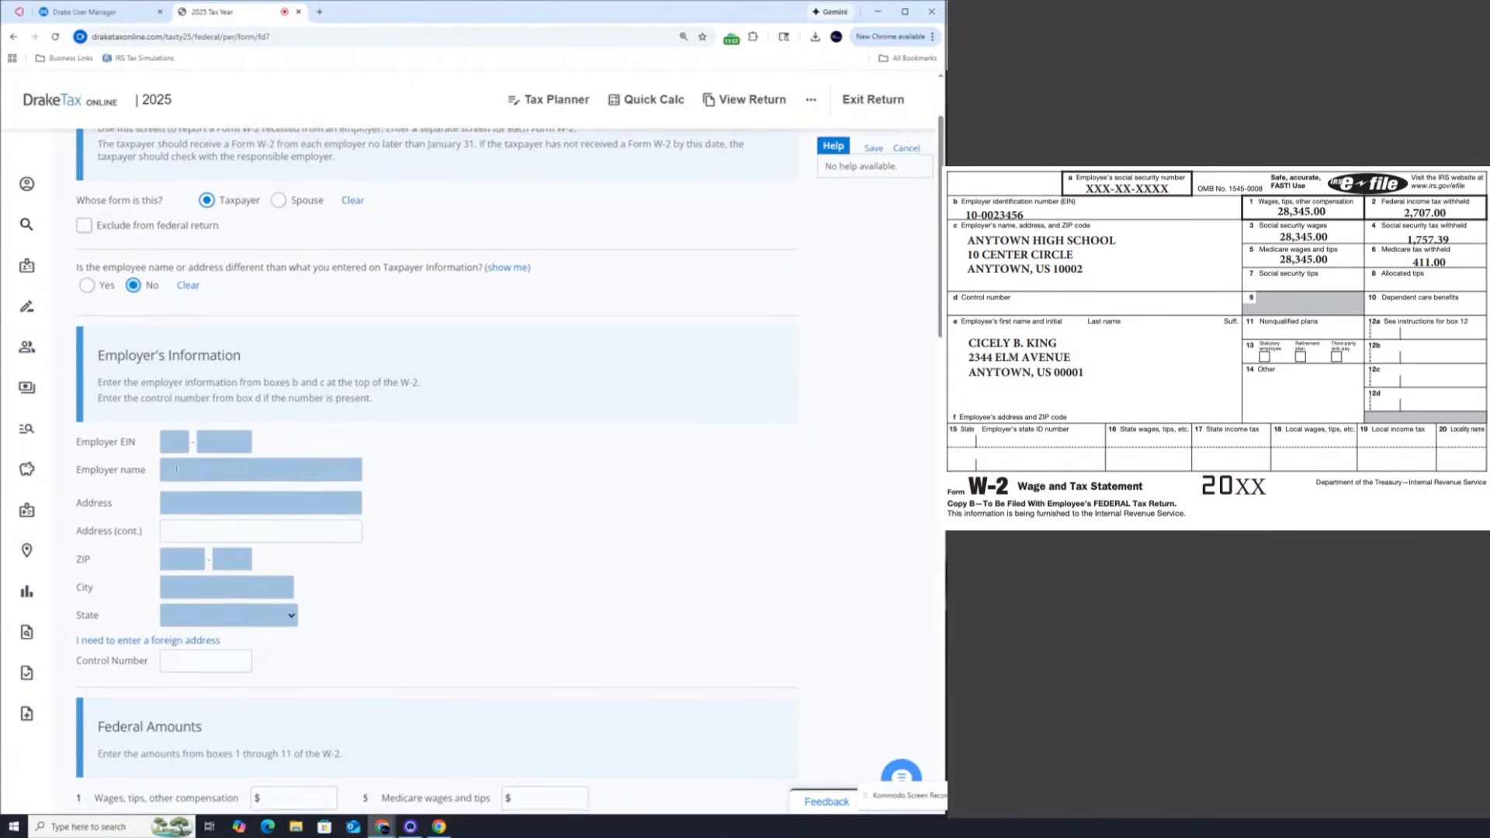
pyautogui.scroll(-1, 186, 388)
pyautogui.click(183, 380)
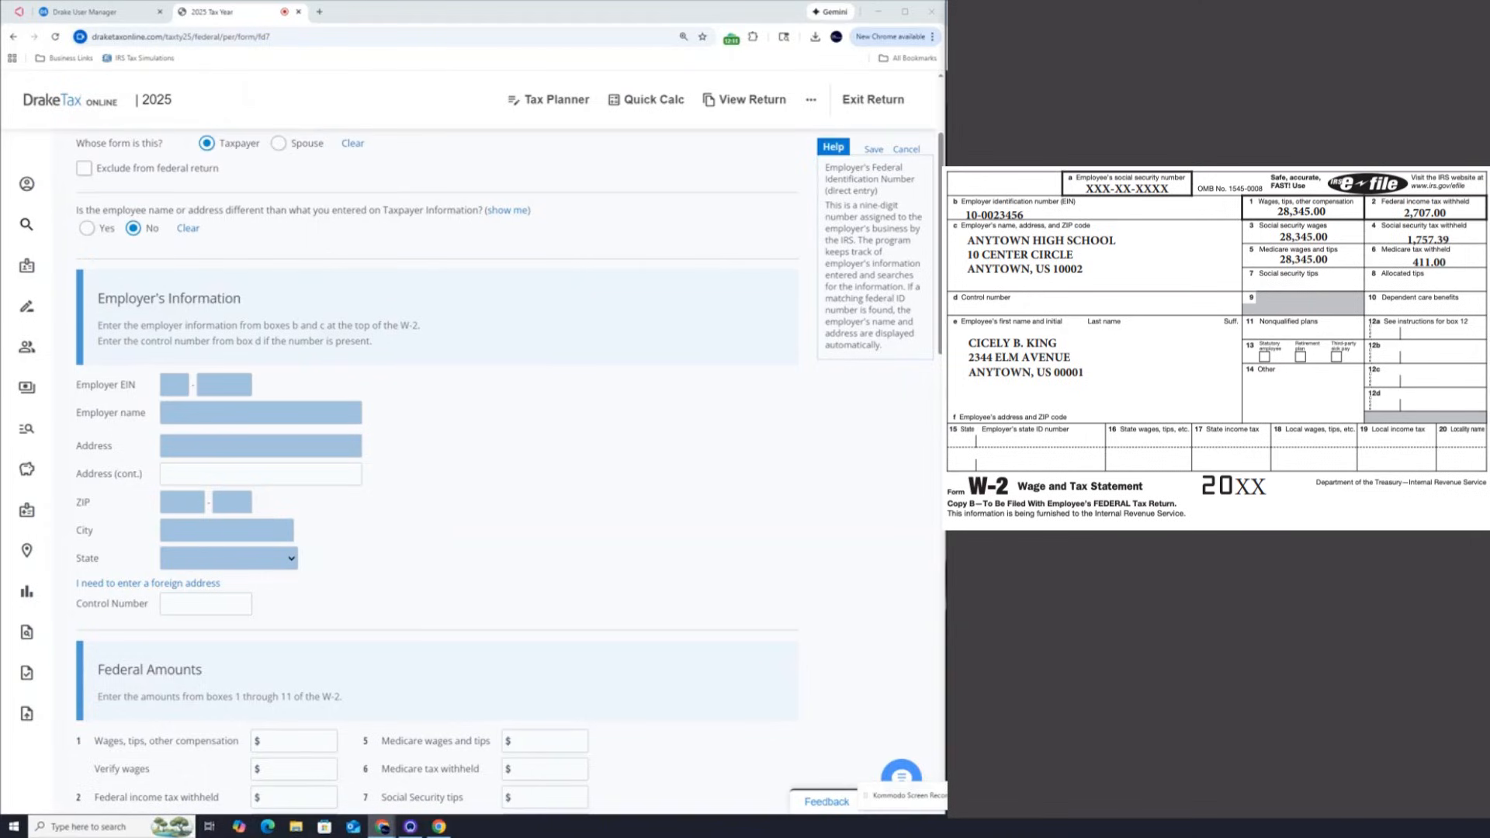
# Step: Enter employer EIN 100023456 so ANYTOWN HIGH SCHOOL and its address auto-fill
pyautogui.click(172, 383)
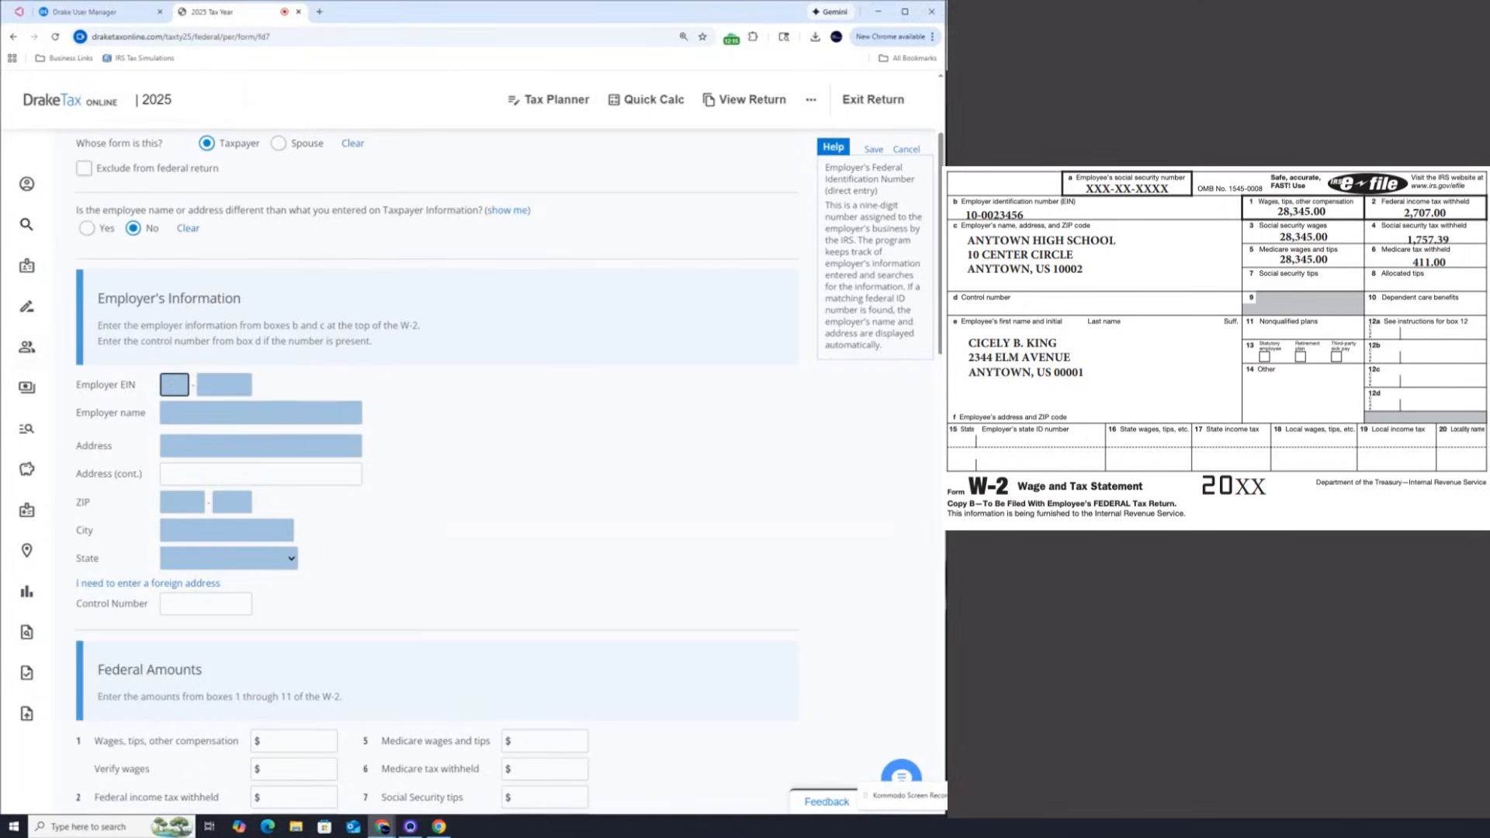
pyautogui.write('10002')
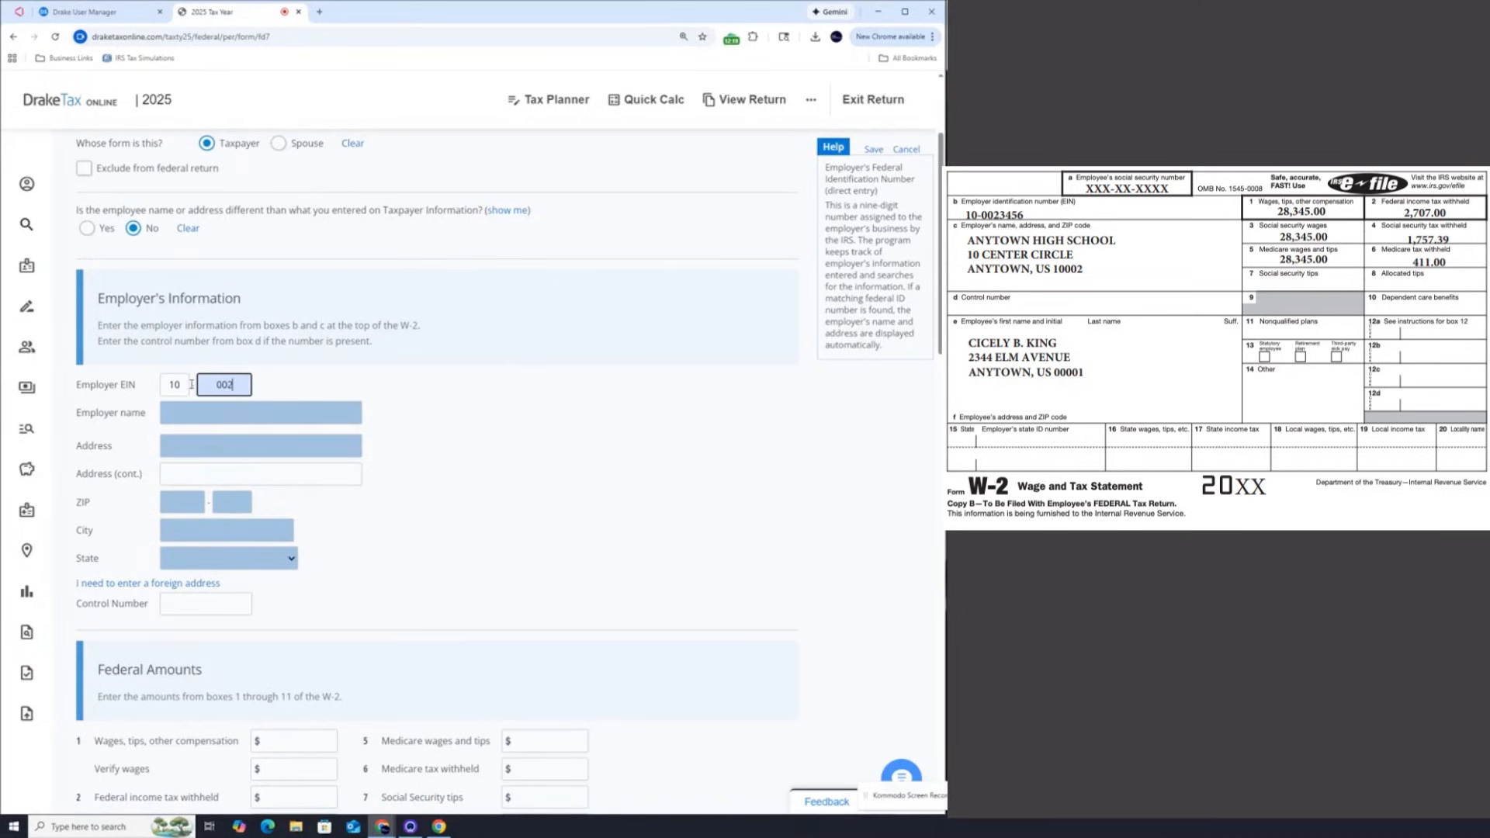
pyautogui.write('3456')
pyautogui.press('Tab')
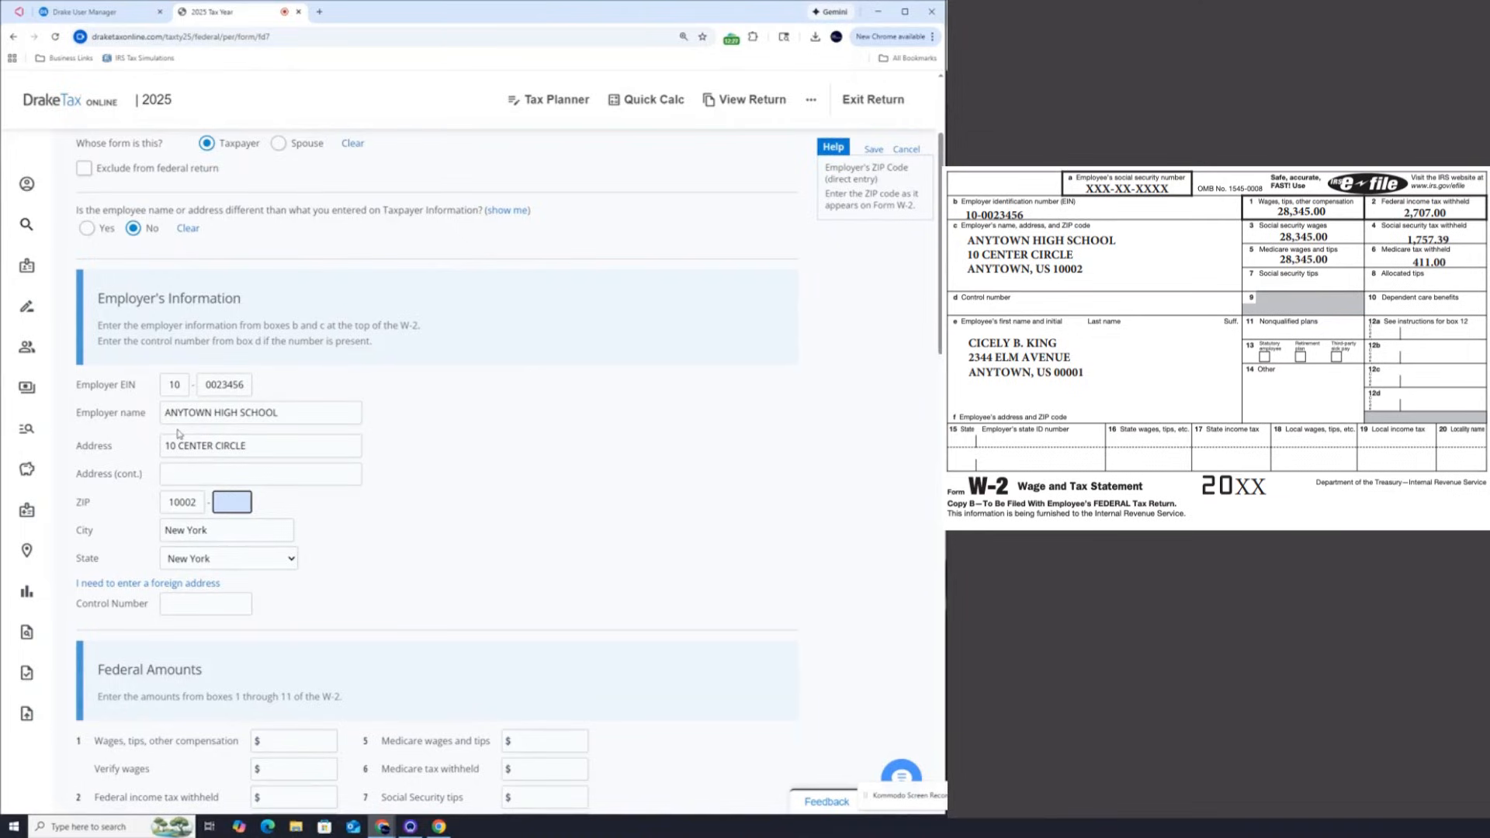
pyautogui.click(376, 372)
pyautogui.moveTo(165, 414); pyautogui.dragTo(309, 398)
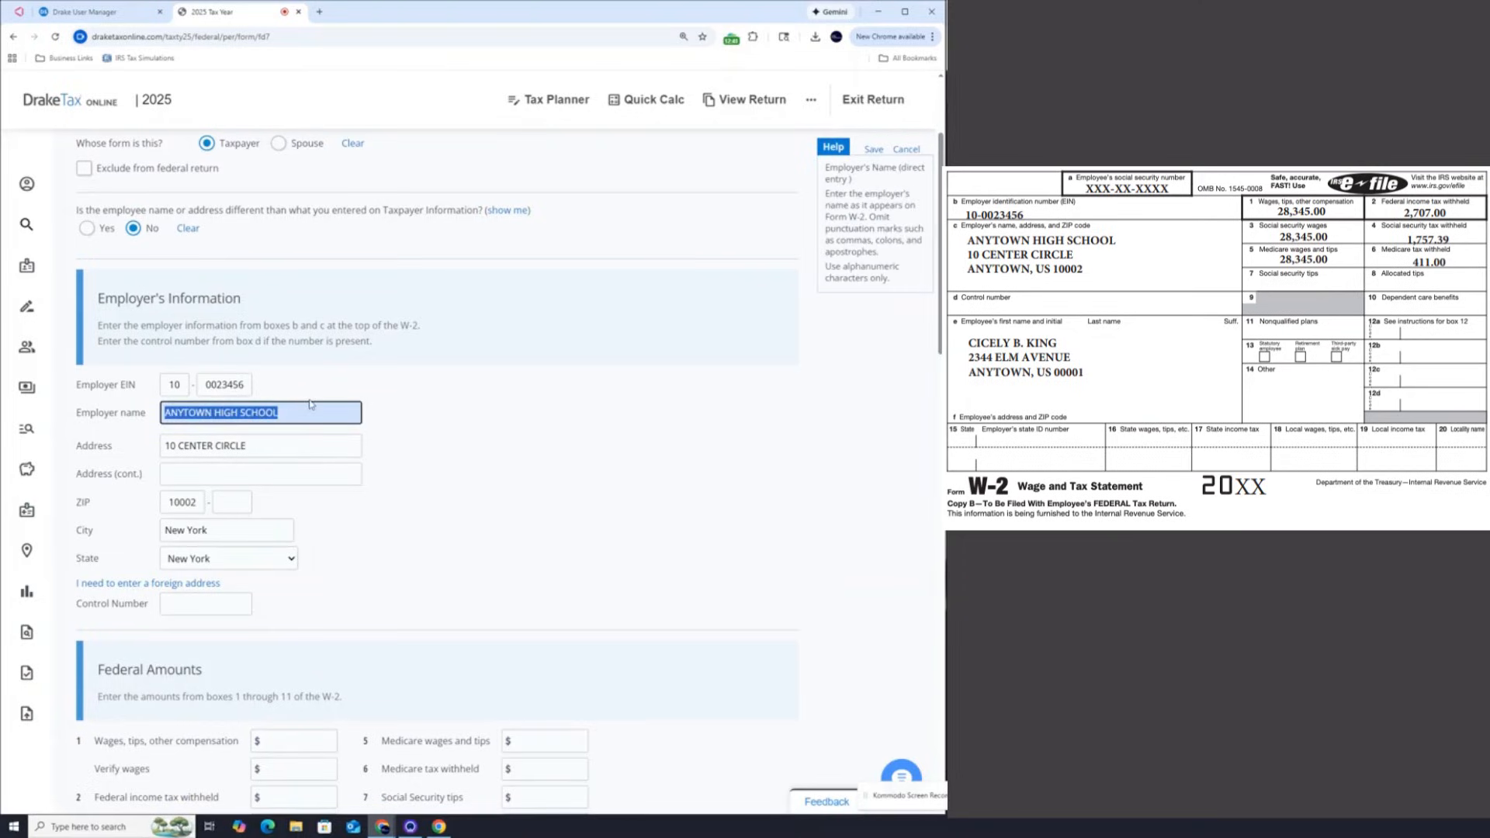
pyautogui.click(309, 398)
pyautogui.click(172, 386)
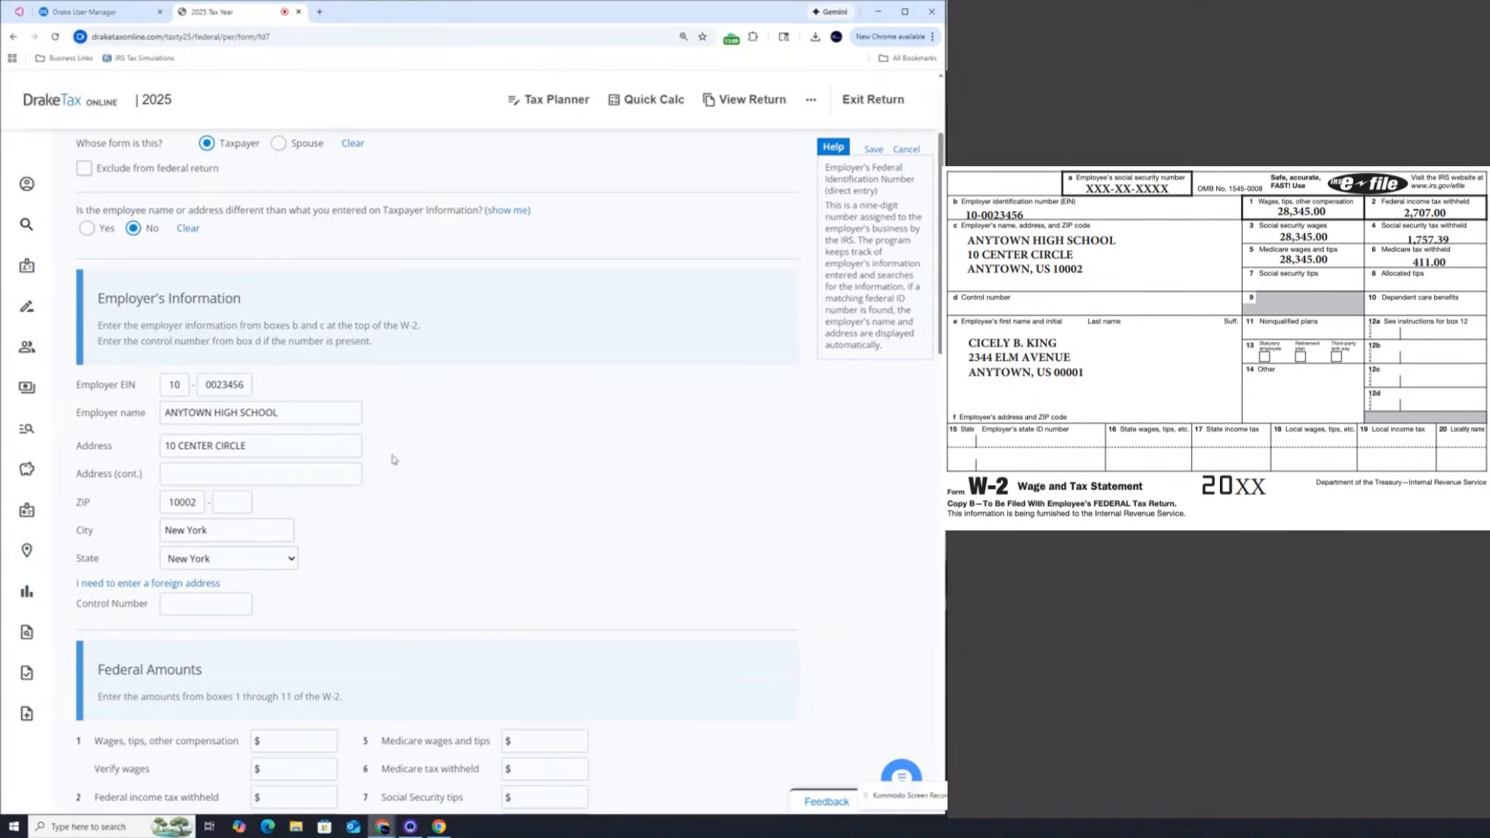
# Step: Check the auto-filled employer name and address entries on the W-2
pyautogui.click(292, 417)
pyautogui.click(287, 445)
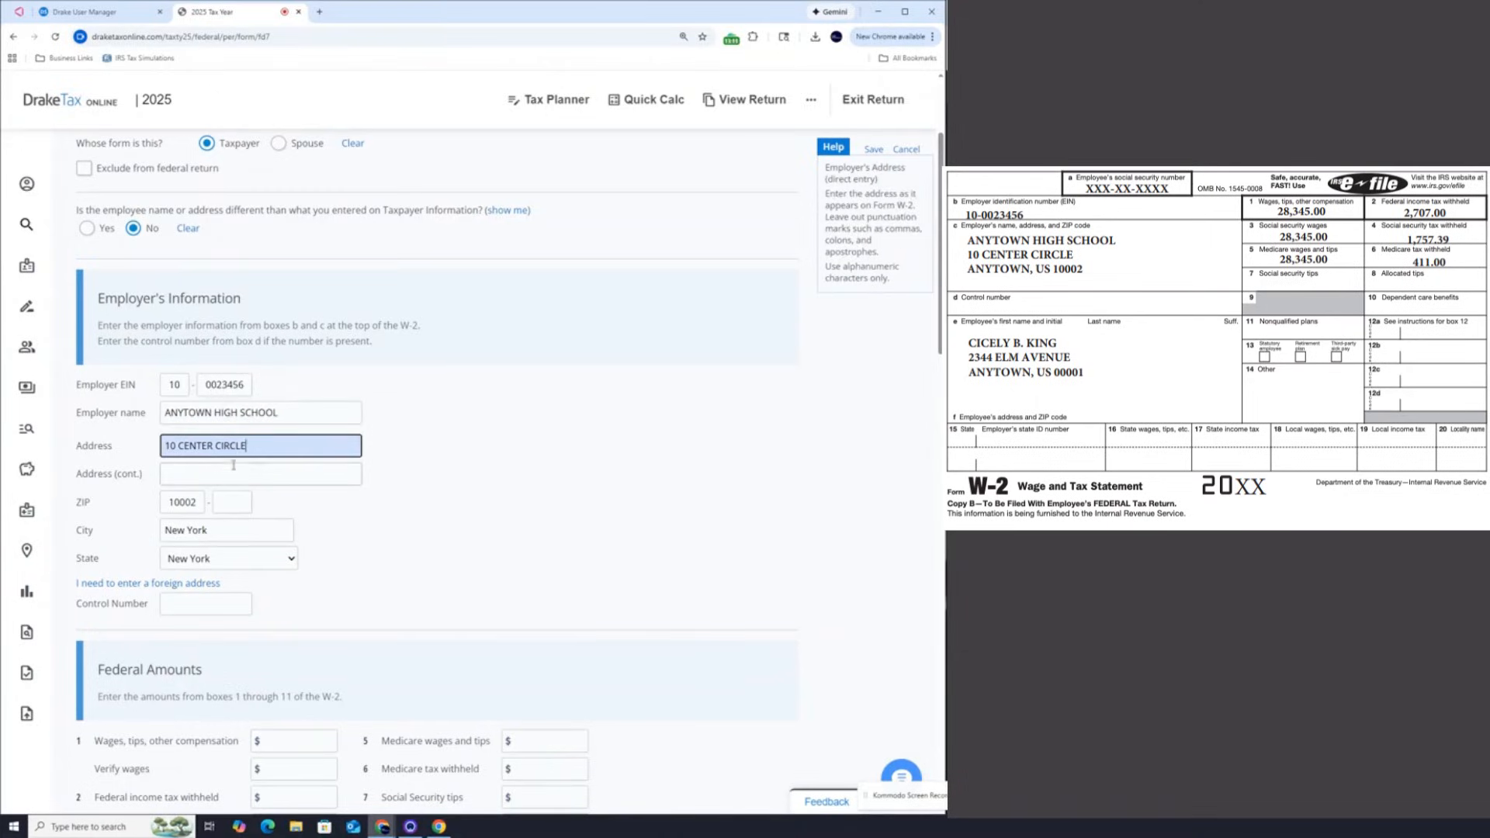
pyautogui.click(289, 416)
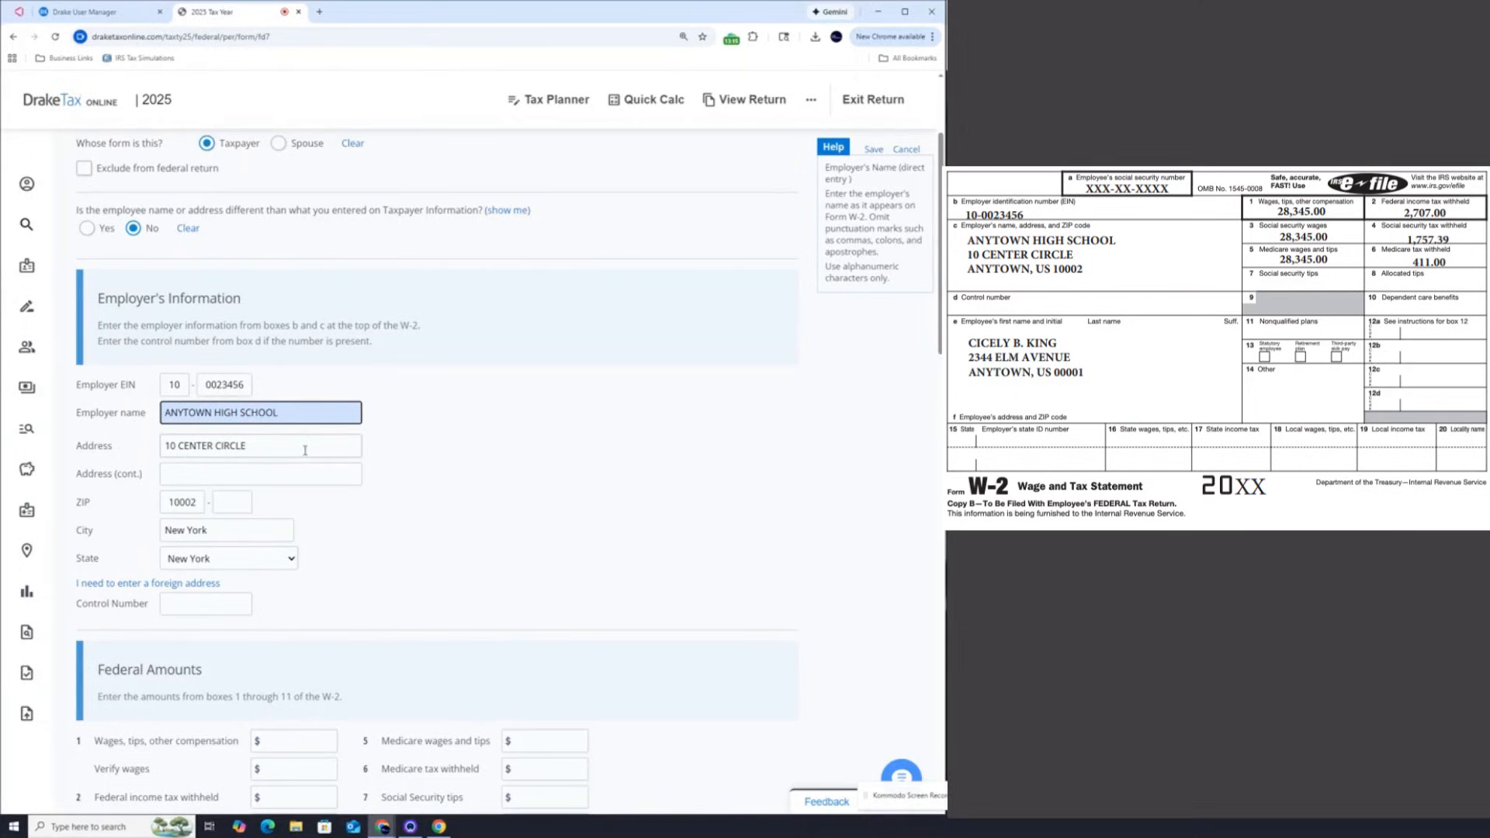
pyautogui.click(277, 467)
pyautogui.scroll(-1, 274, 464)
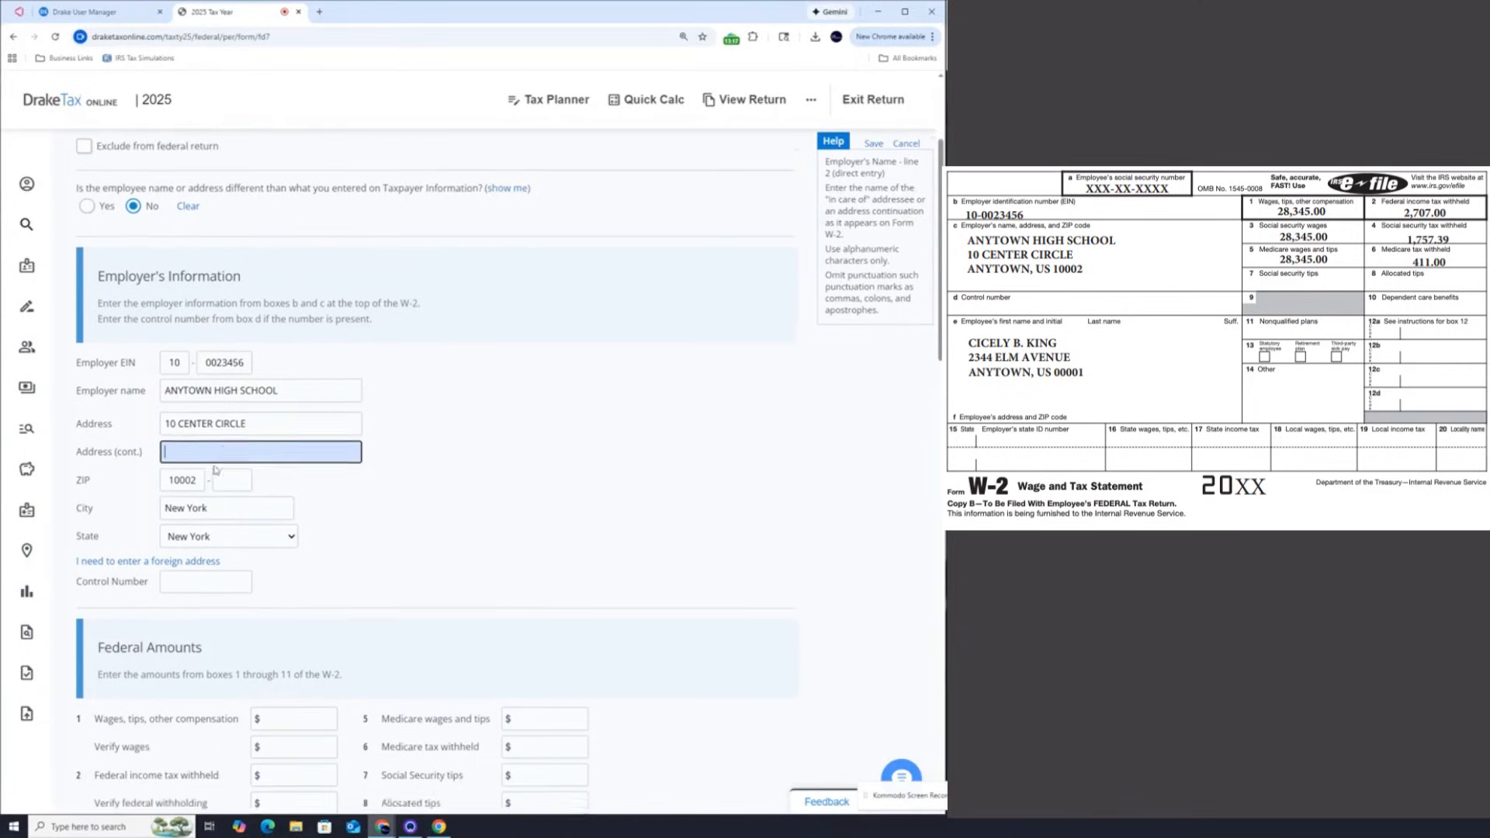
pyautogui.moveTo(163, 358); pyautogui.dragTo(312, 349)
pyautogui.click(307, 355)
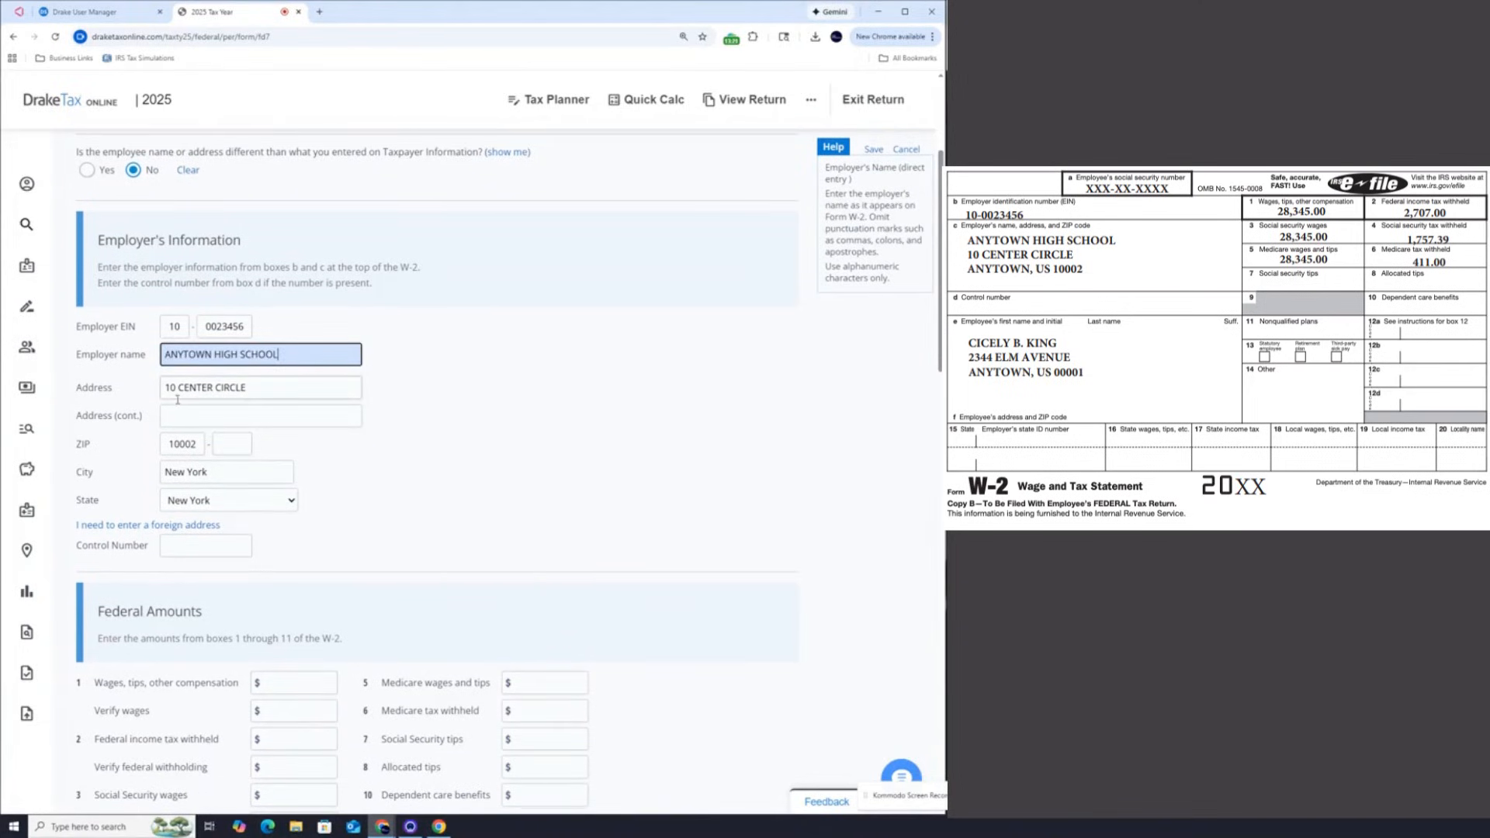
pyautogui.moveTo(168, 395); pyautogui.dragTo(256, 391)
pyautogui.click(284, 391)
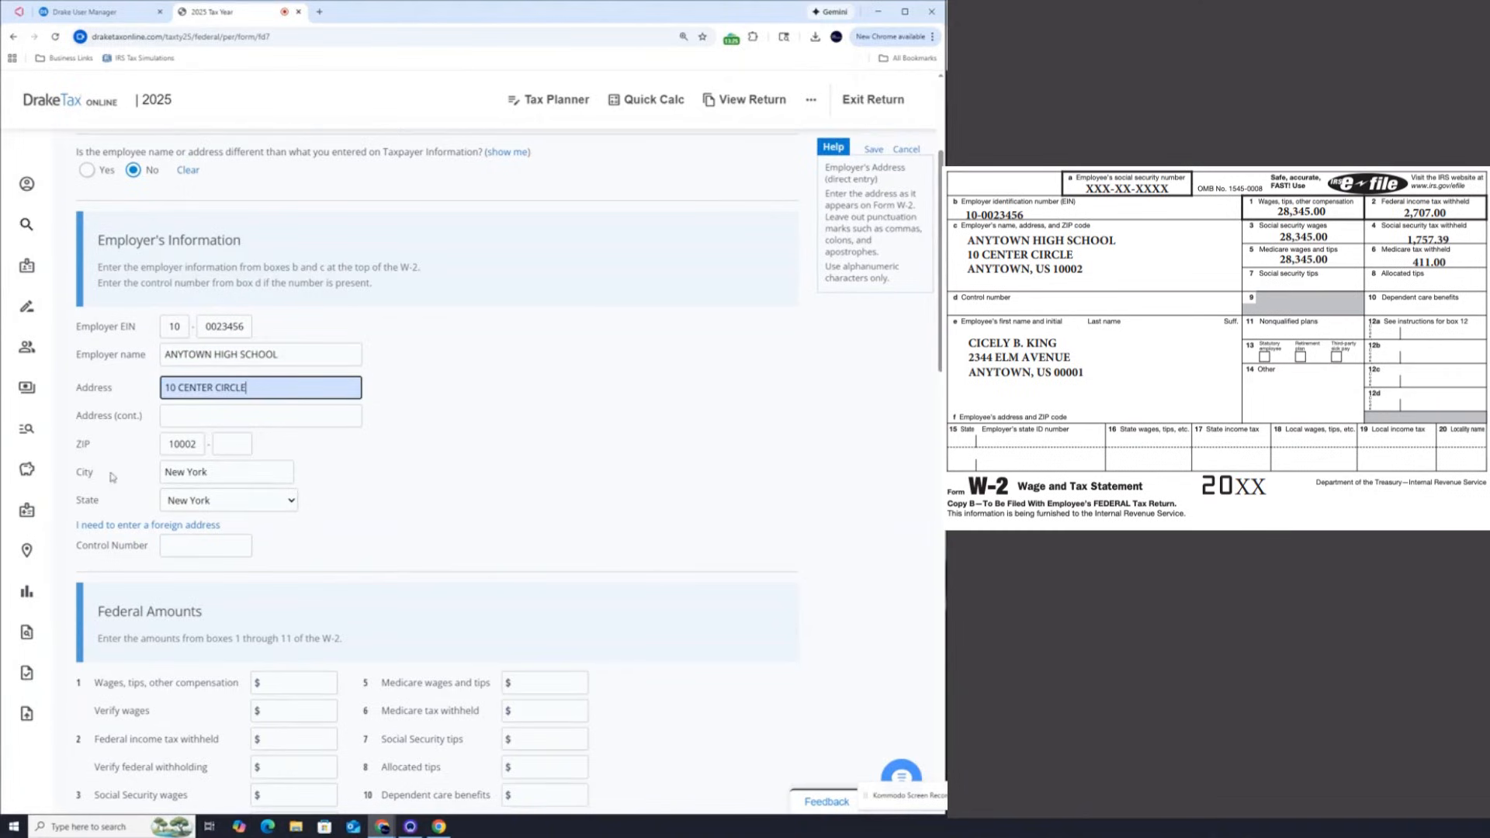
# Step: Correct the employer ZIP code to 10002
pyautogui.doubleClick(169, 444)
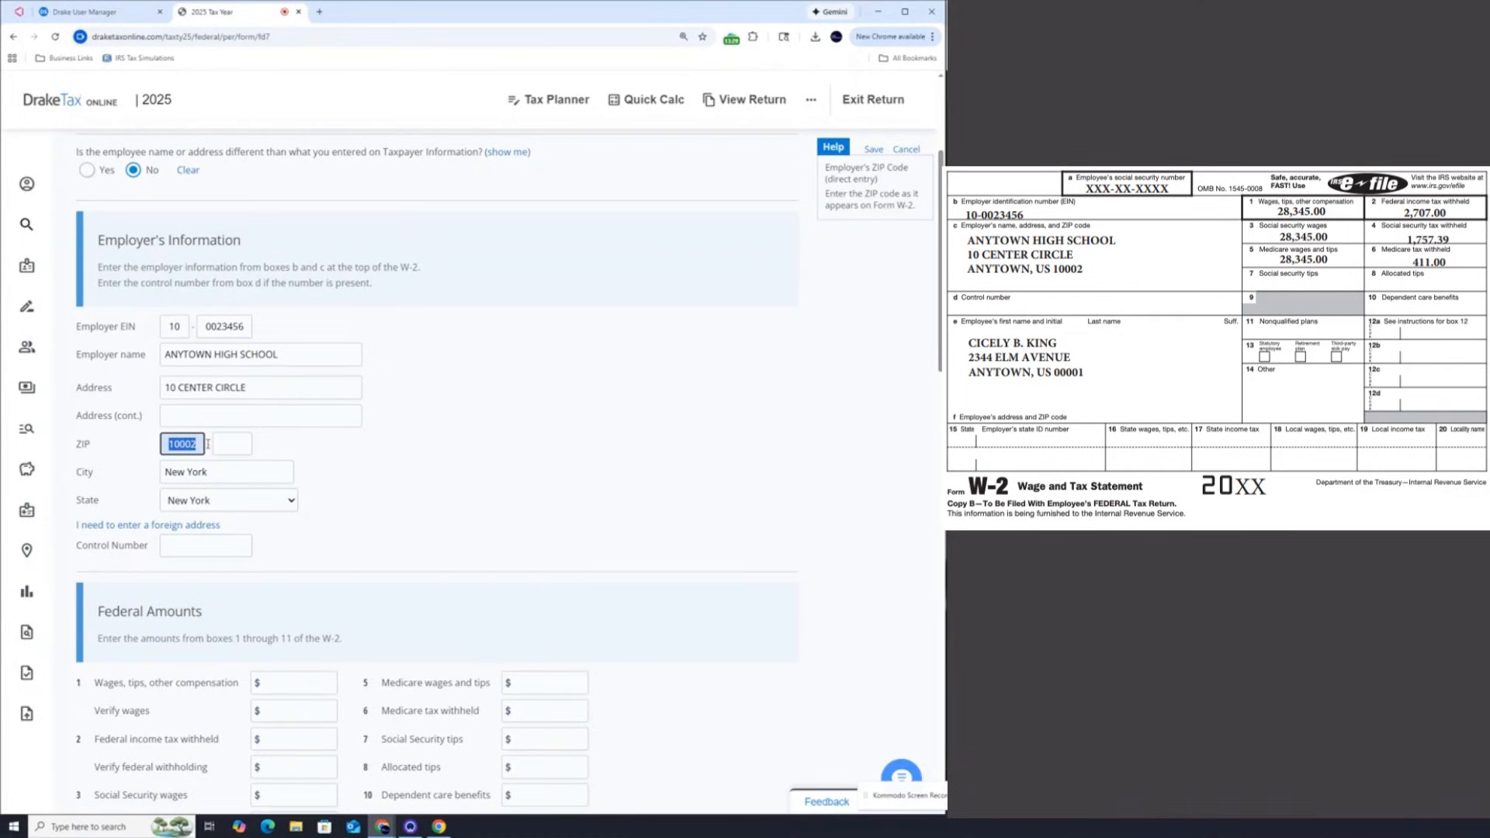
pyautogui.write('10000')
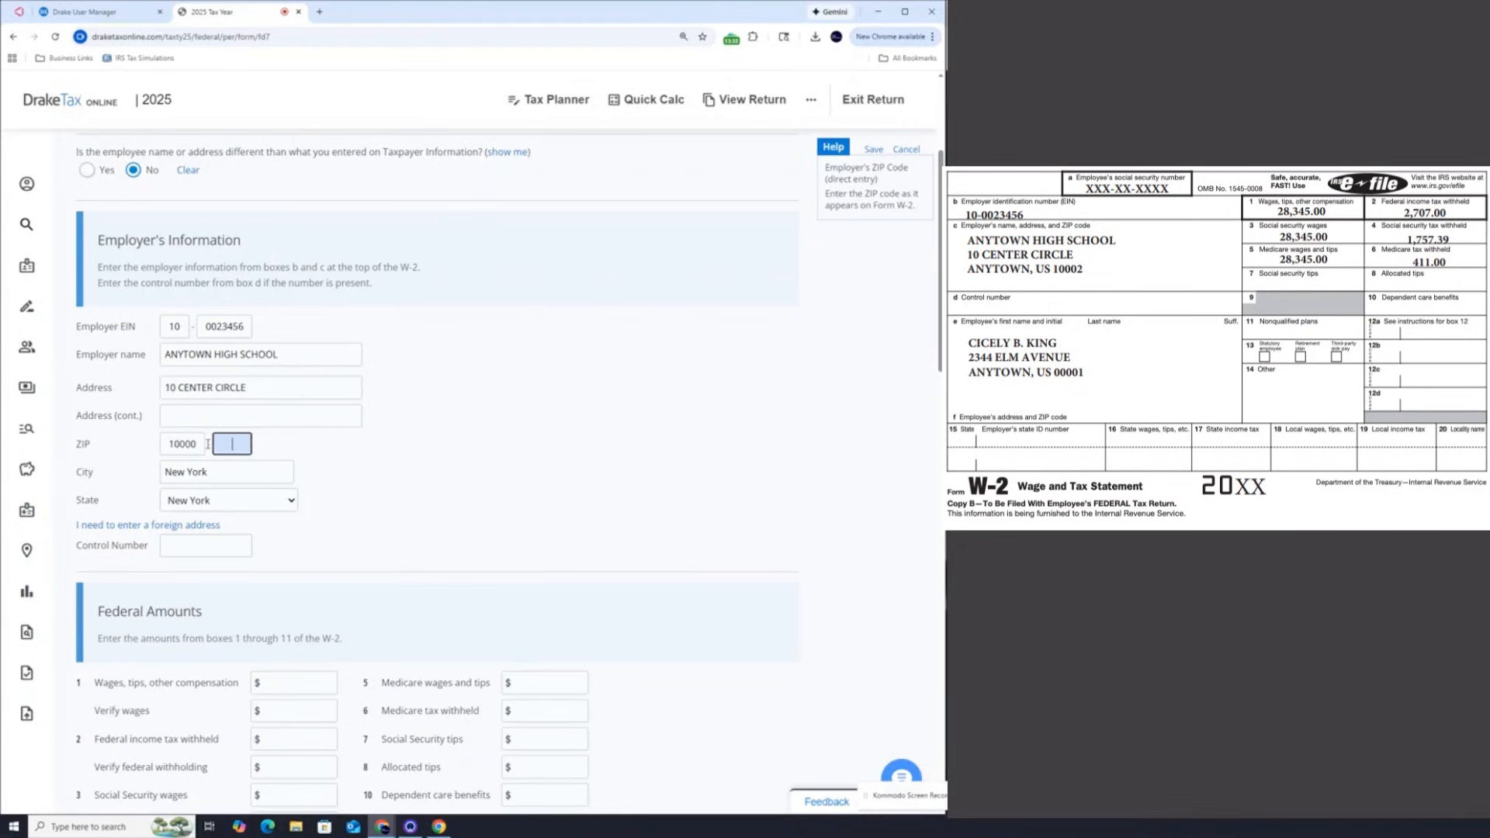
pyautogui.click(207, 444)
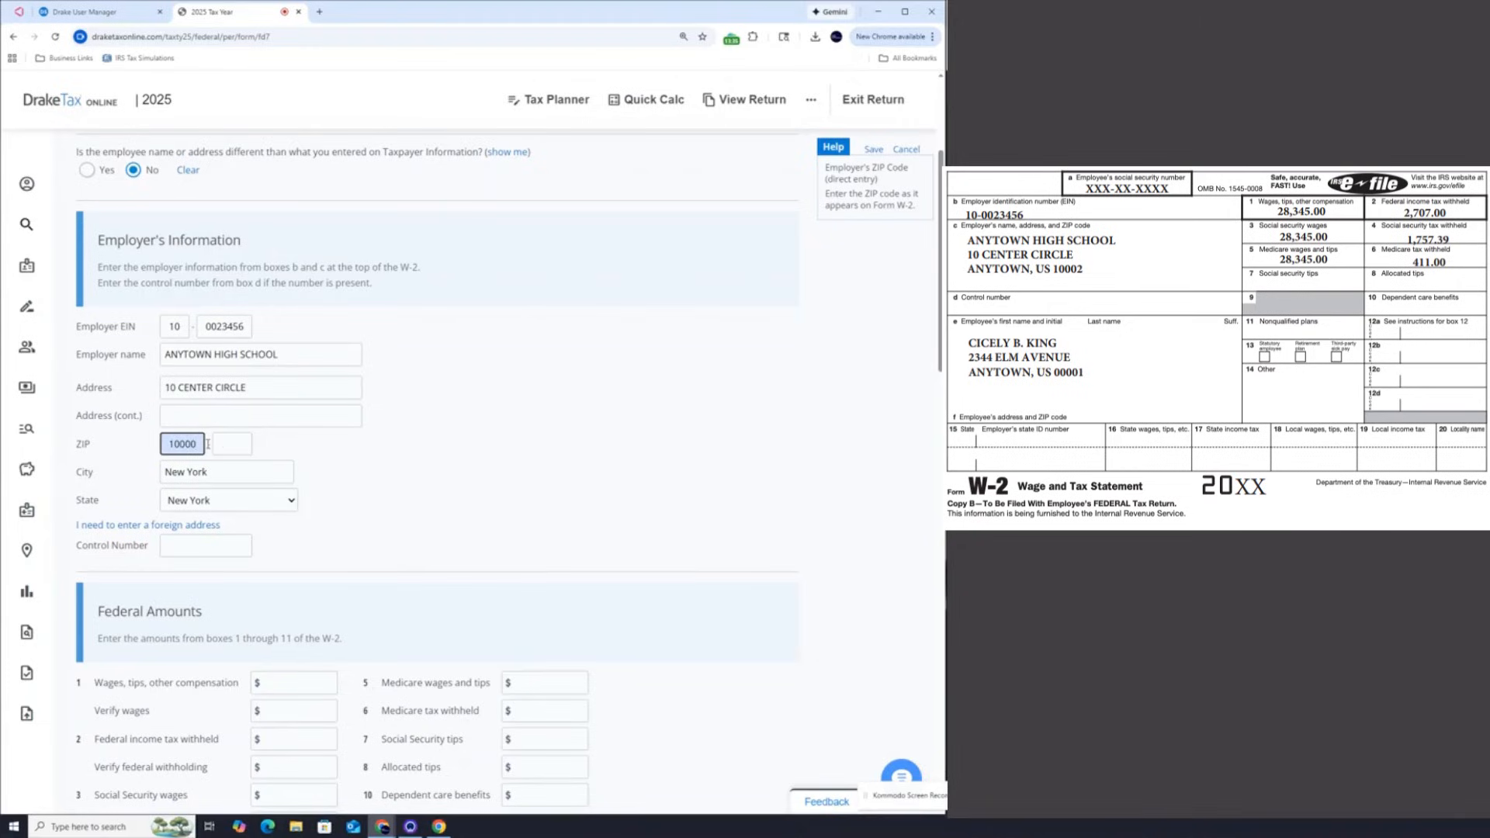
pyautogui.press('BackSpace')
pyautogui.write('2')
# Step: Change the employer city from New York to ANYTOWN and the state to Utah
pyautogui.click(216, 478)
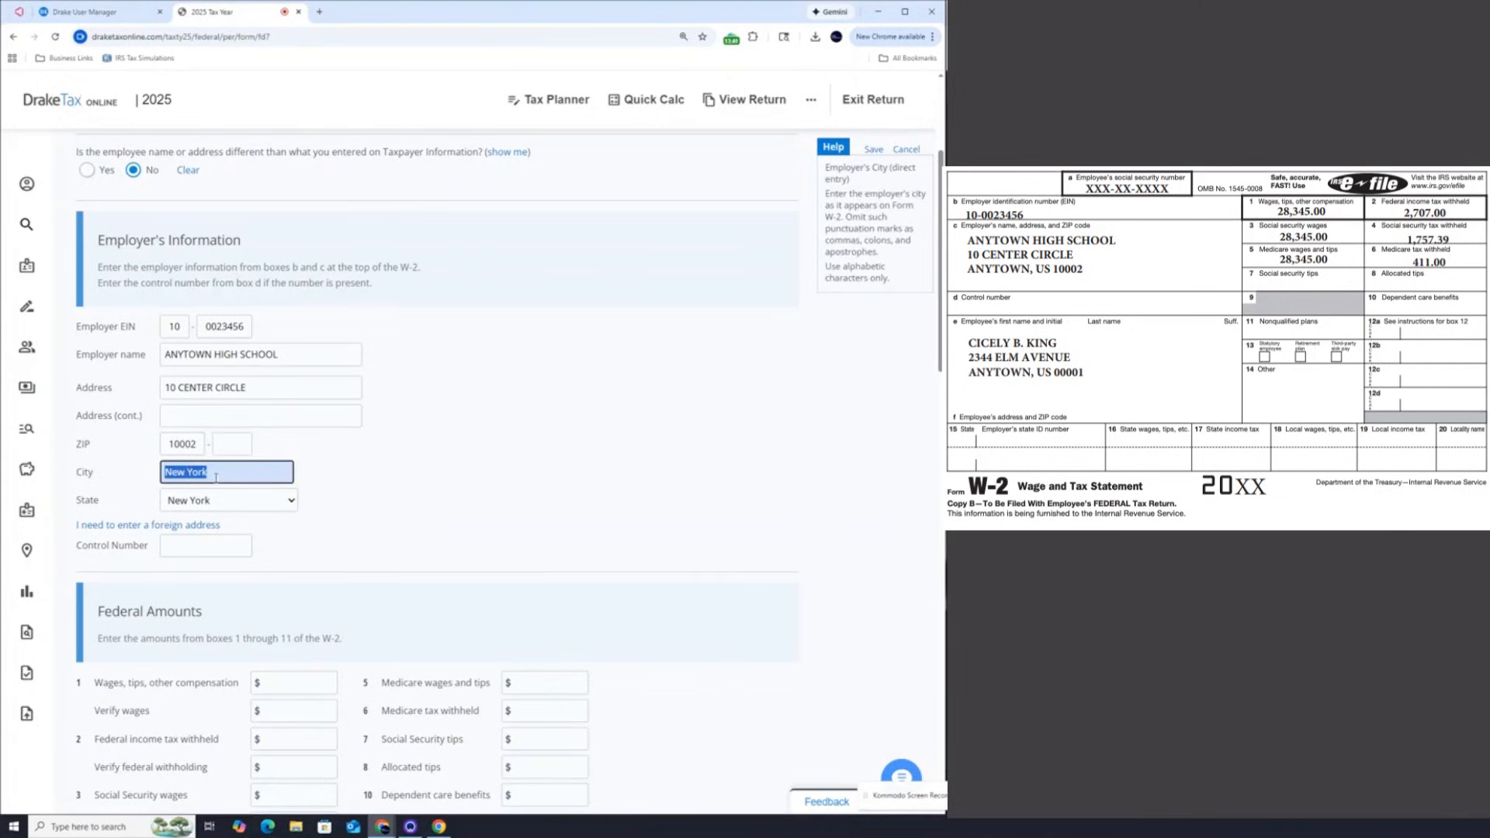
pyautogui.press('BackSpace')
pyautogui.write('ANYTOWN')
pyautogui.click(230, 501)
pyautogui.press('u')
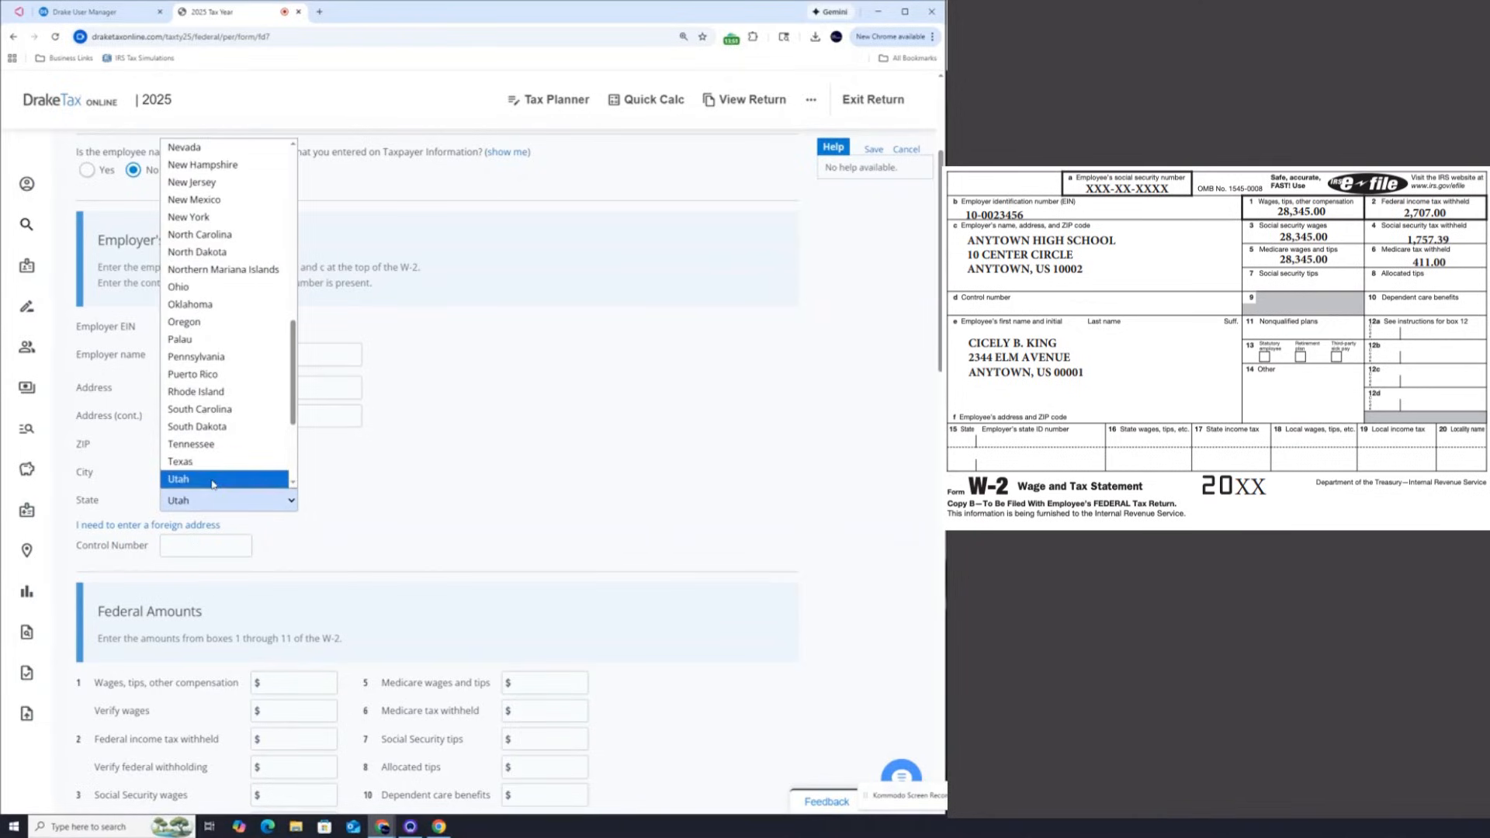
pyautogui.click(231, 480)
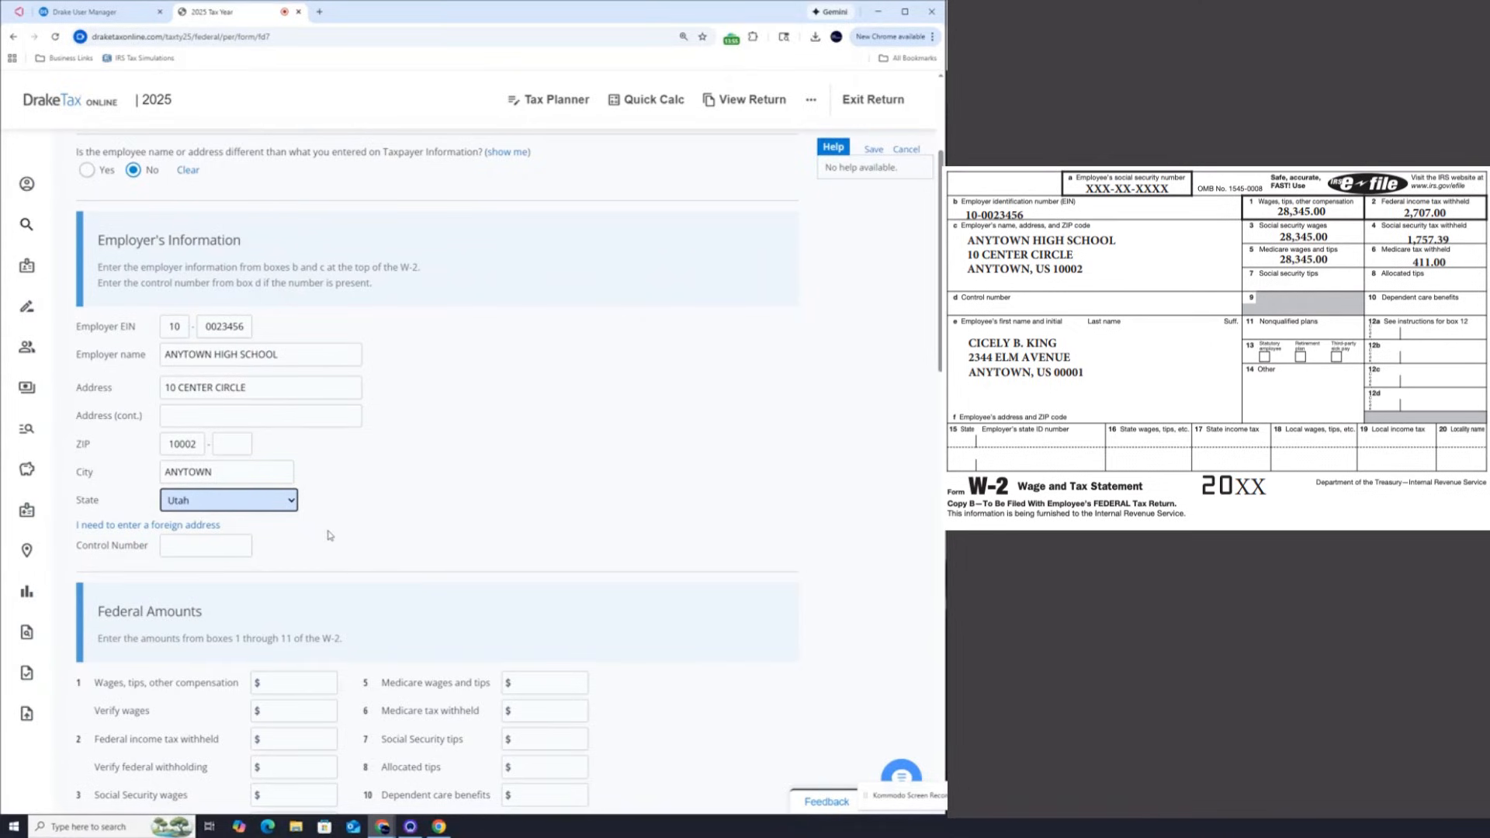
pyautogui.scroll(-1, 330, 534)
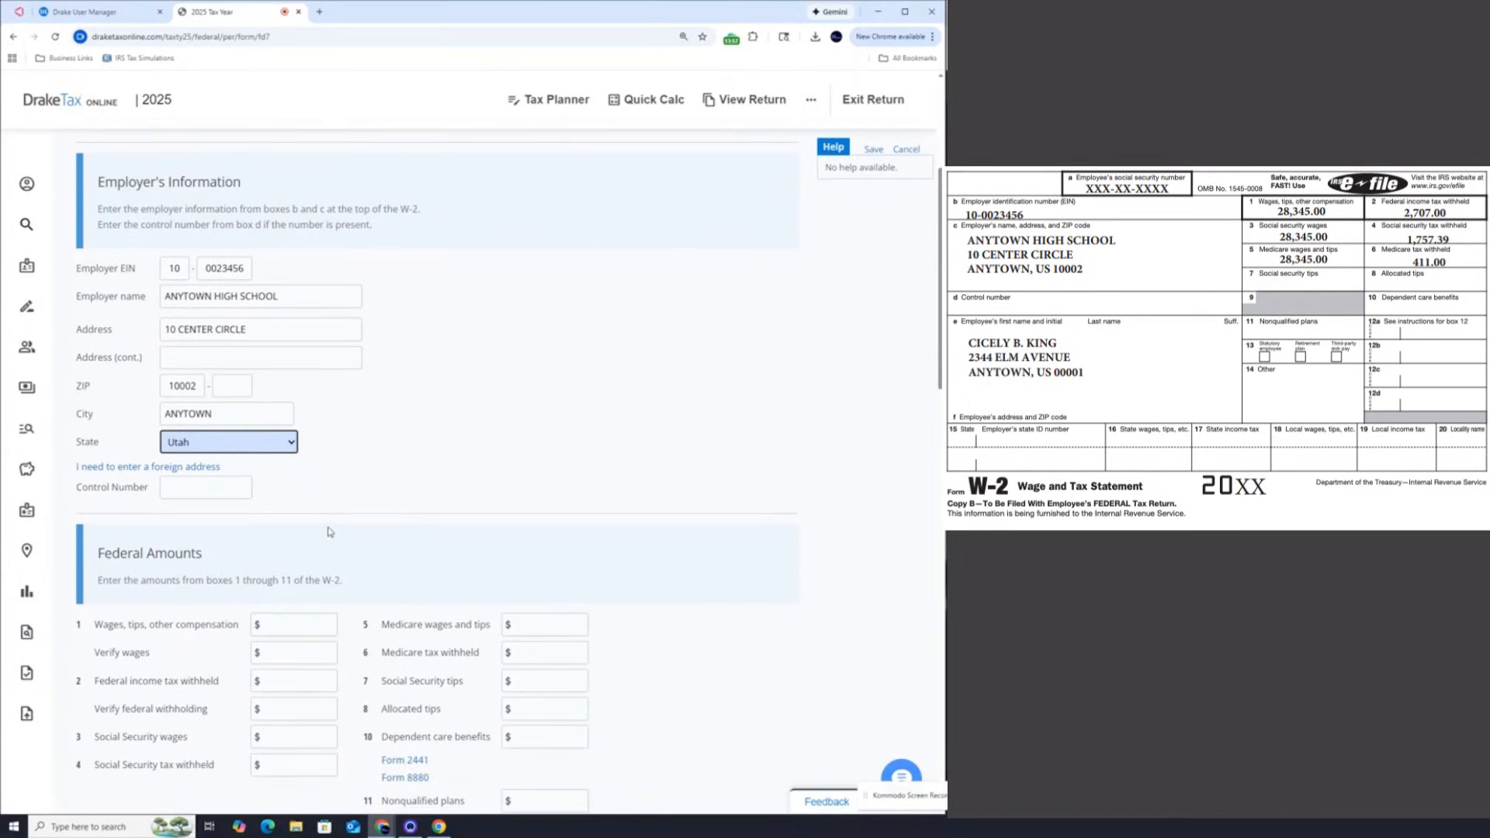
pyautogui.scroll(-3, 330, 534)
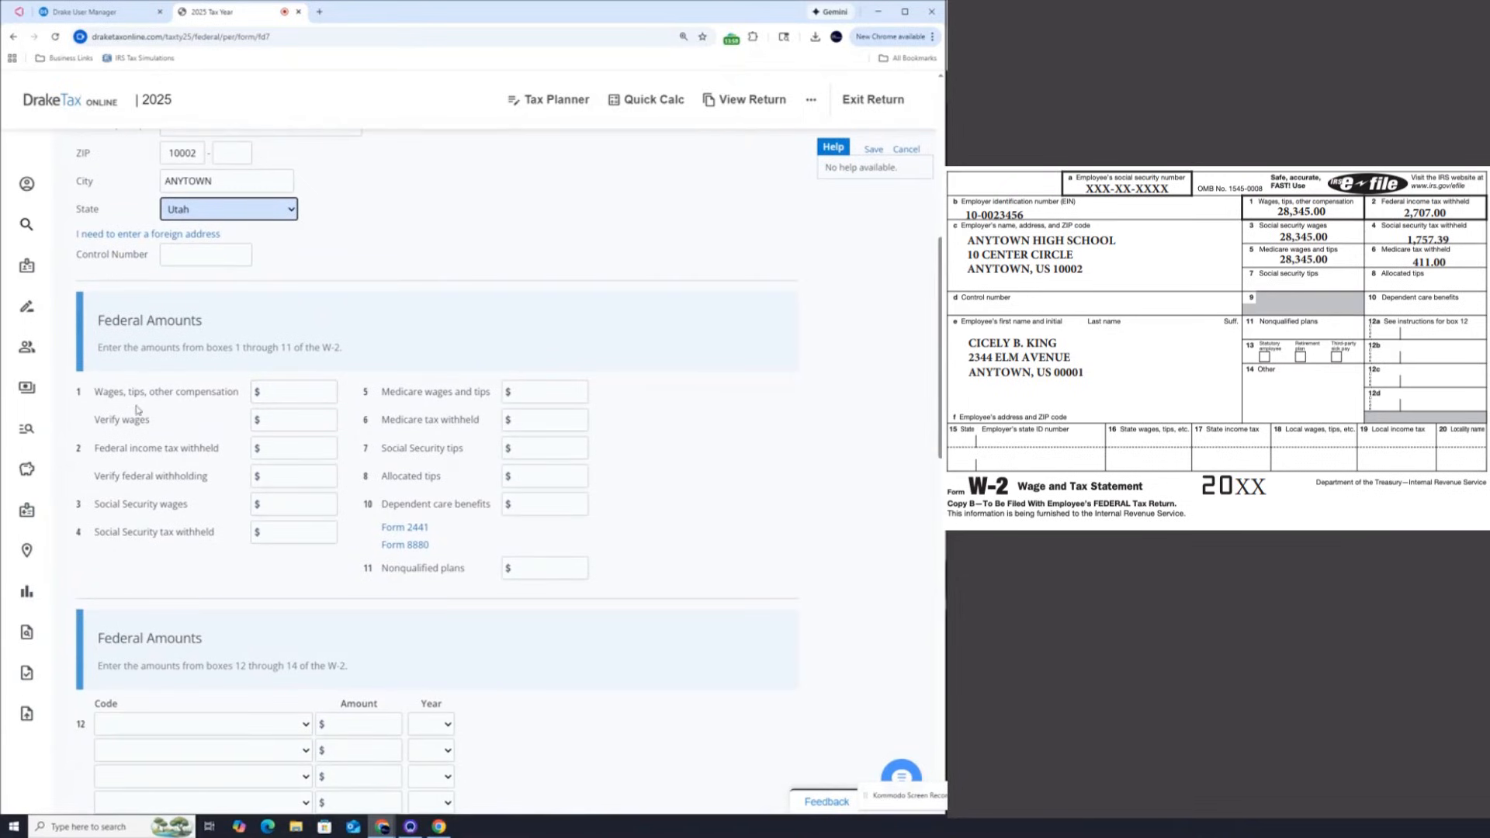
pyautogui.scroll(3, 295, 551)
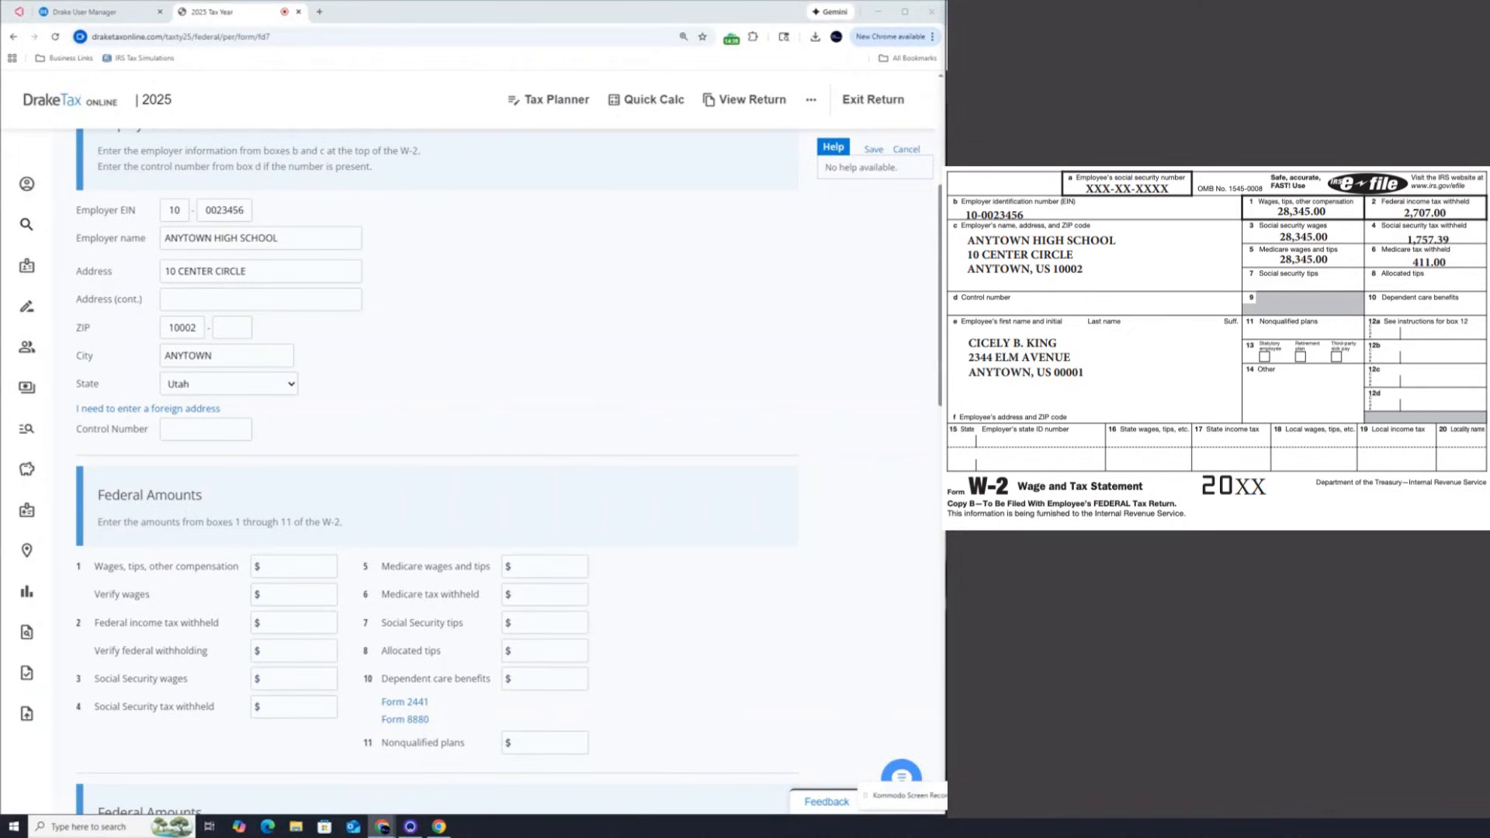
pyautogui.click(76, 573)
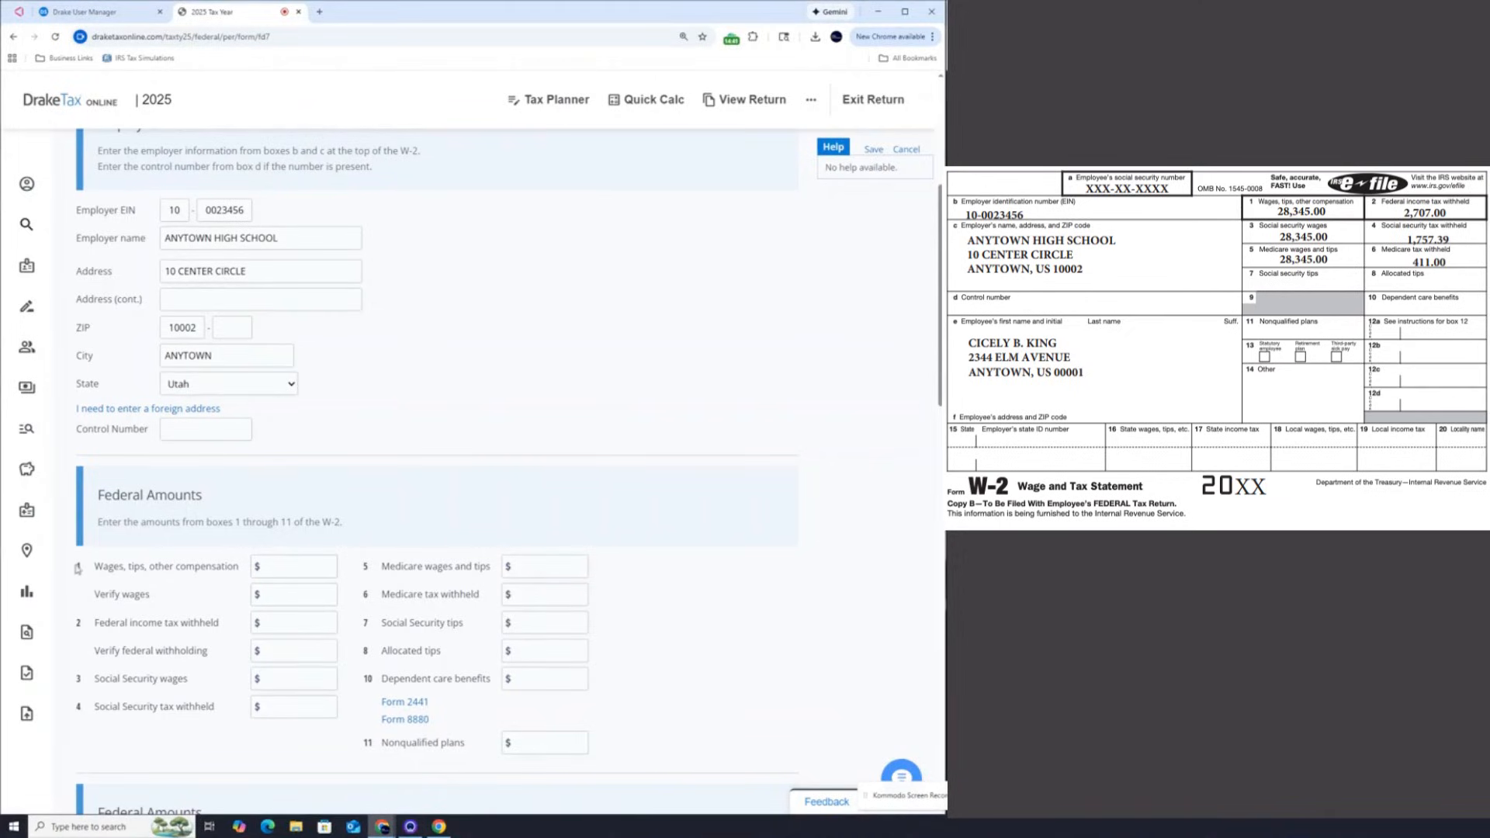
# Step: Enter and verify box 1 wages of 28,345
pyautogui.moveTo(82, 572); pyautogui.dragTo(240, 572)
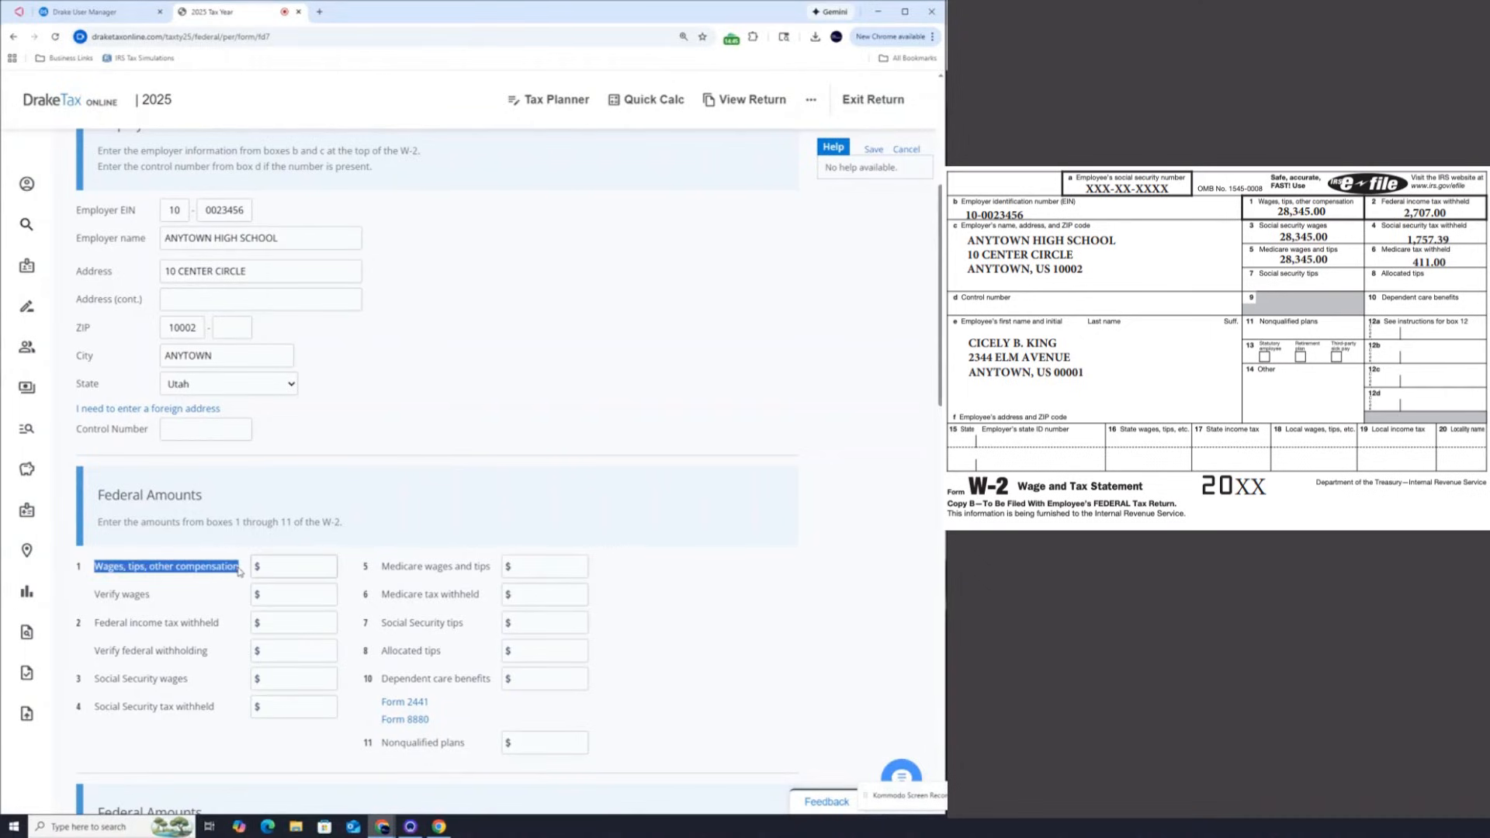
pyautogui.click(240, 572)
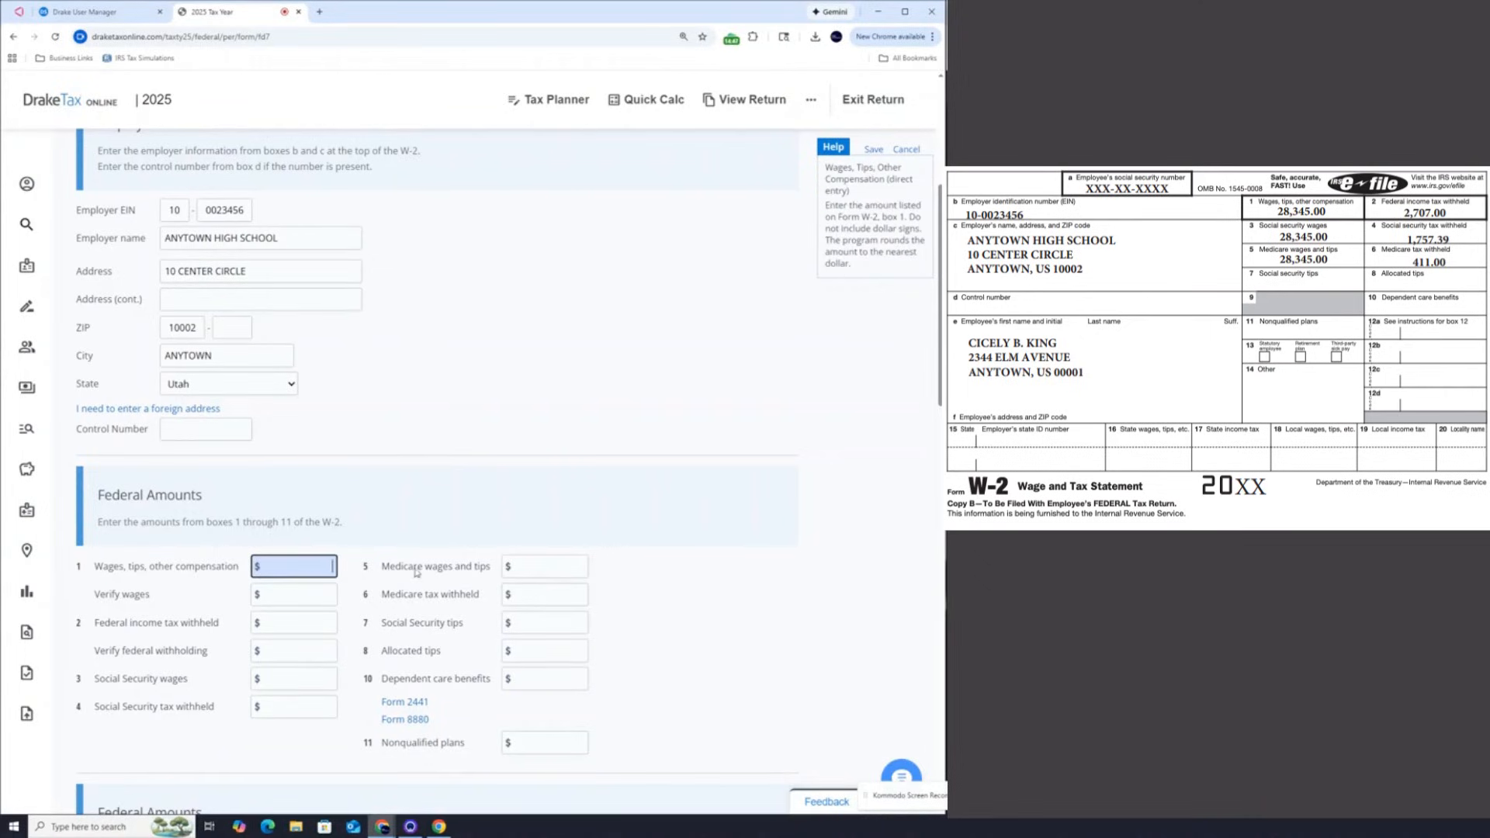
pyautogui.hotkey('alt', 'Tab')
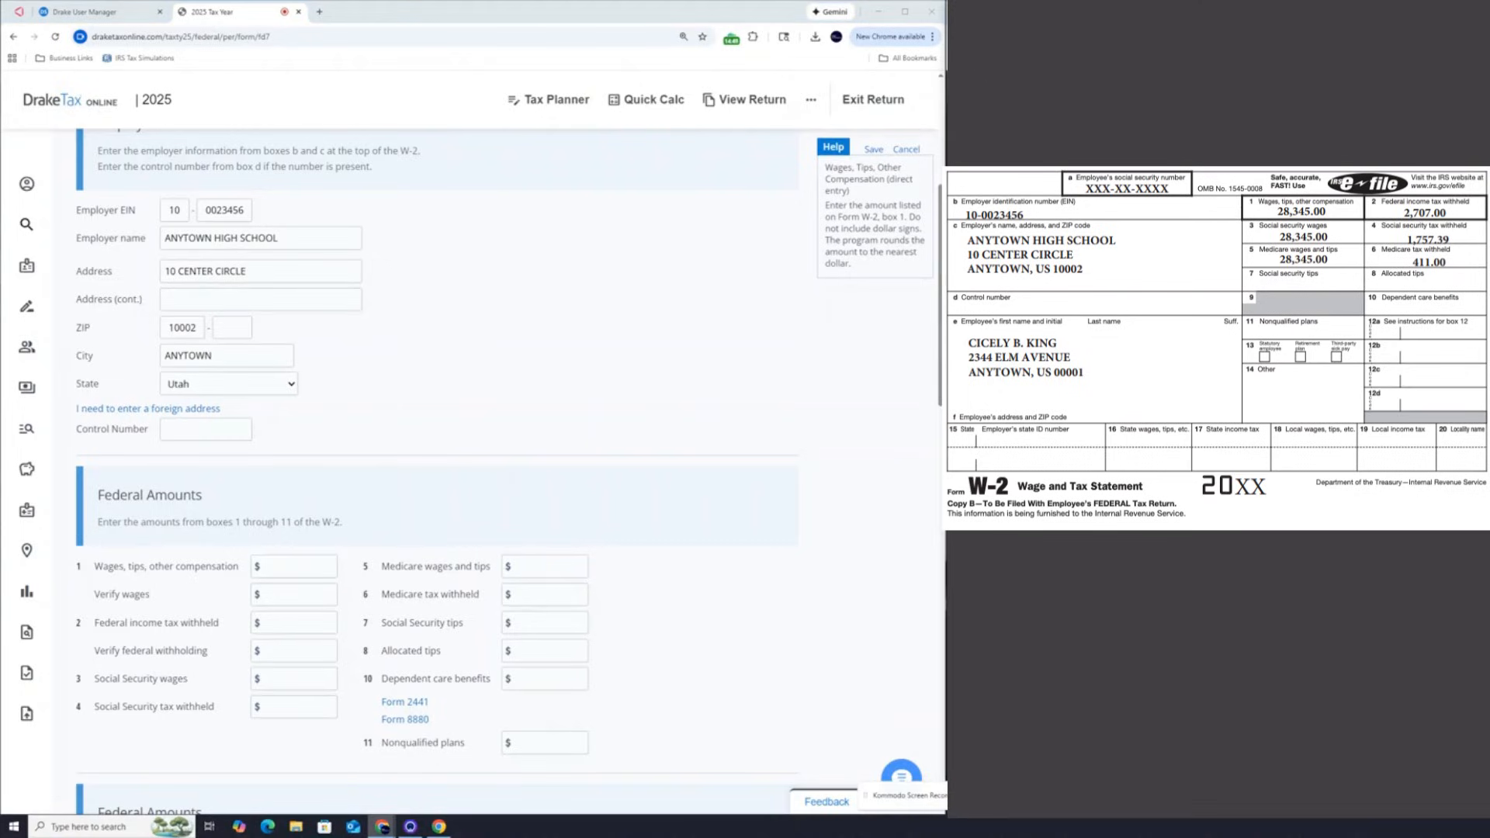
pyautogui.click(78, 568)
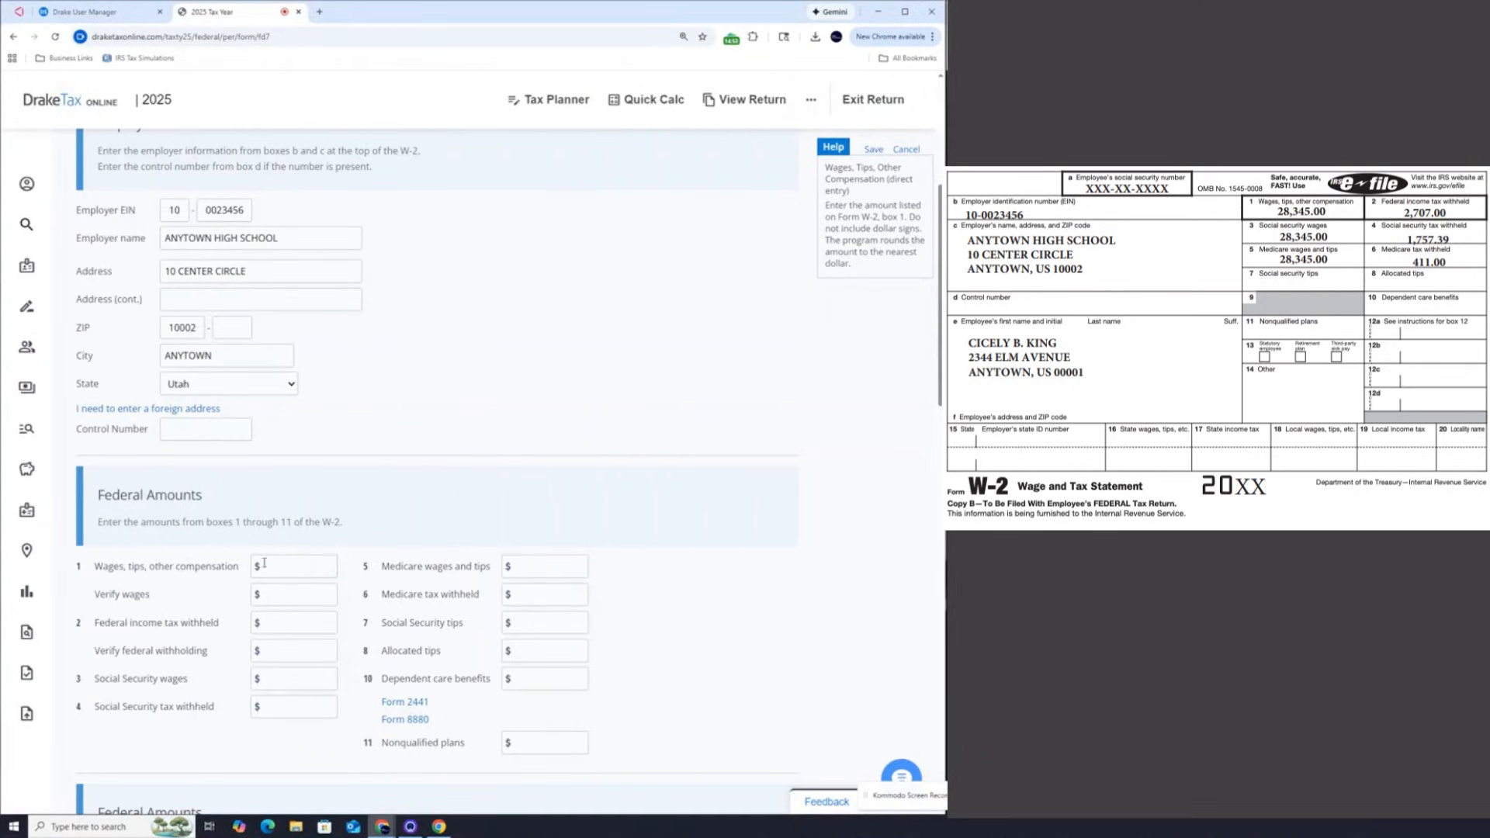
pyautogui.click(295, 560)
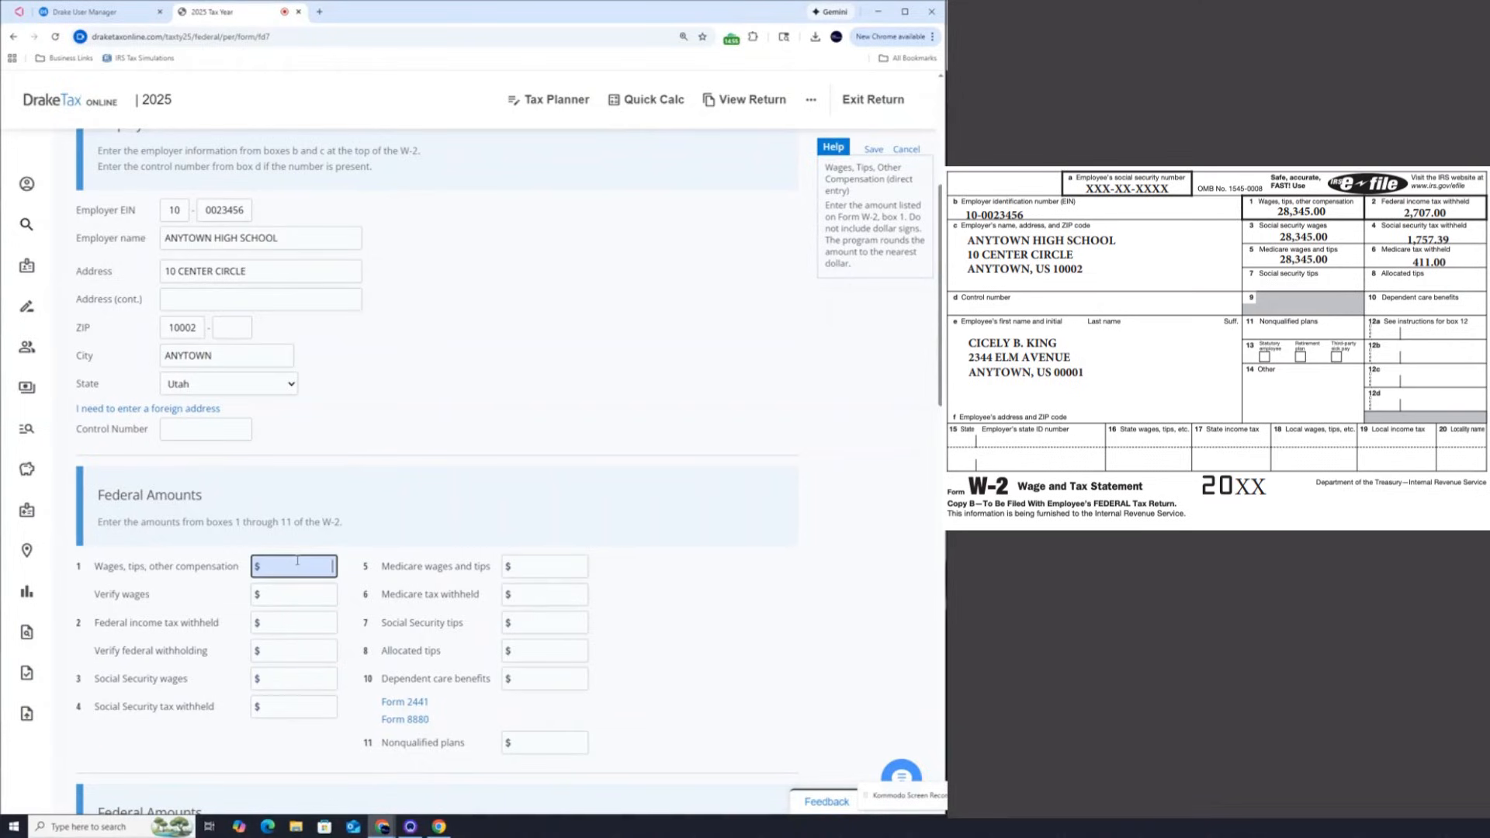
pyautogui.write('28,345')
pyautogui.click(362, 565)
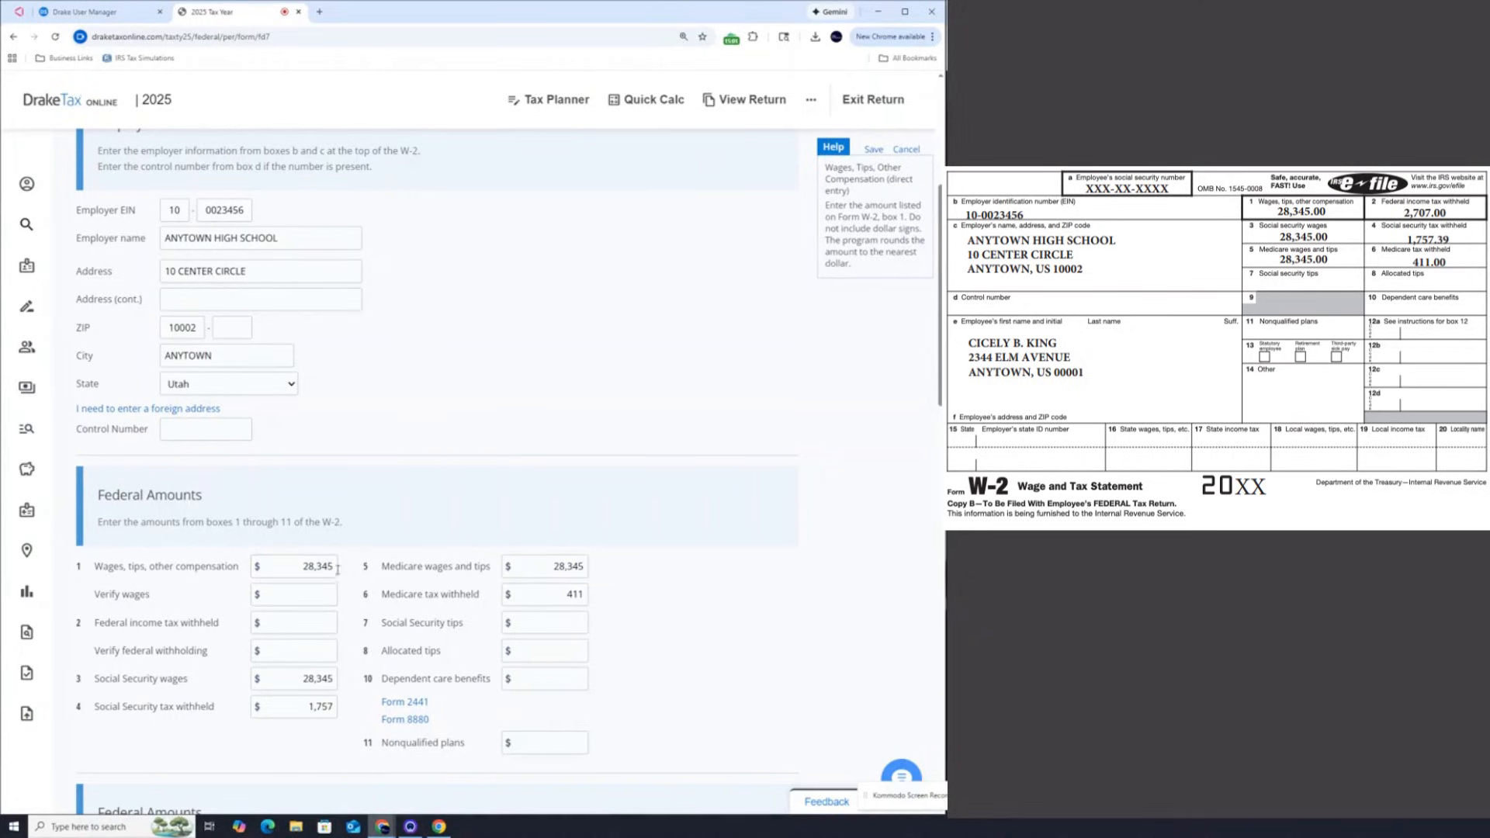
pyautogui.click(326, 597)
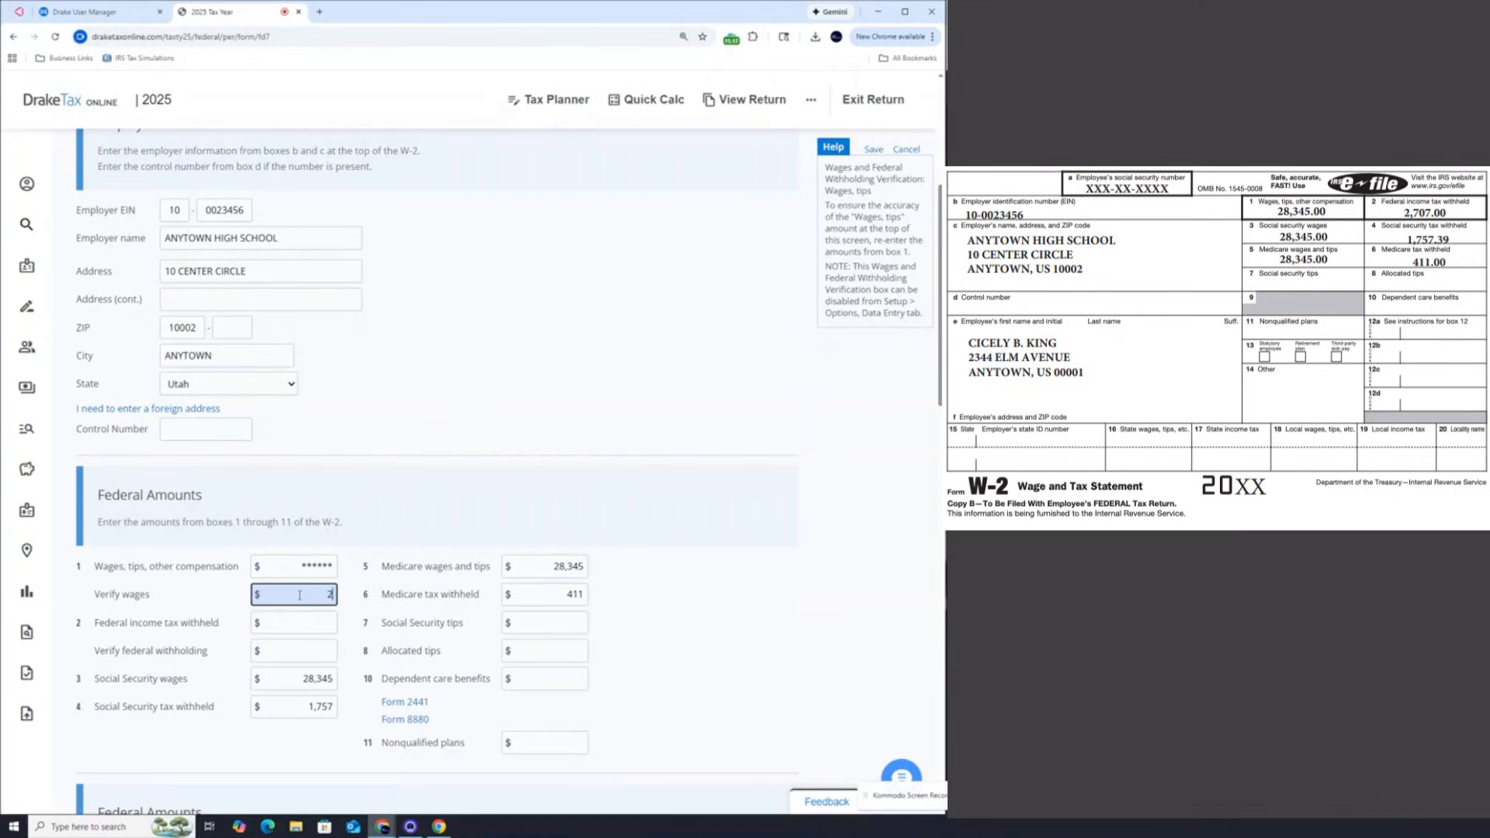
pyautogui.write('45')
pyautogui.click(359, 583)
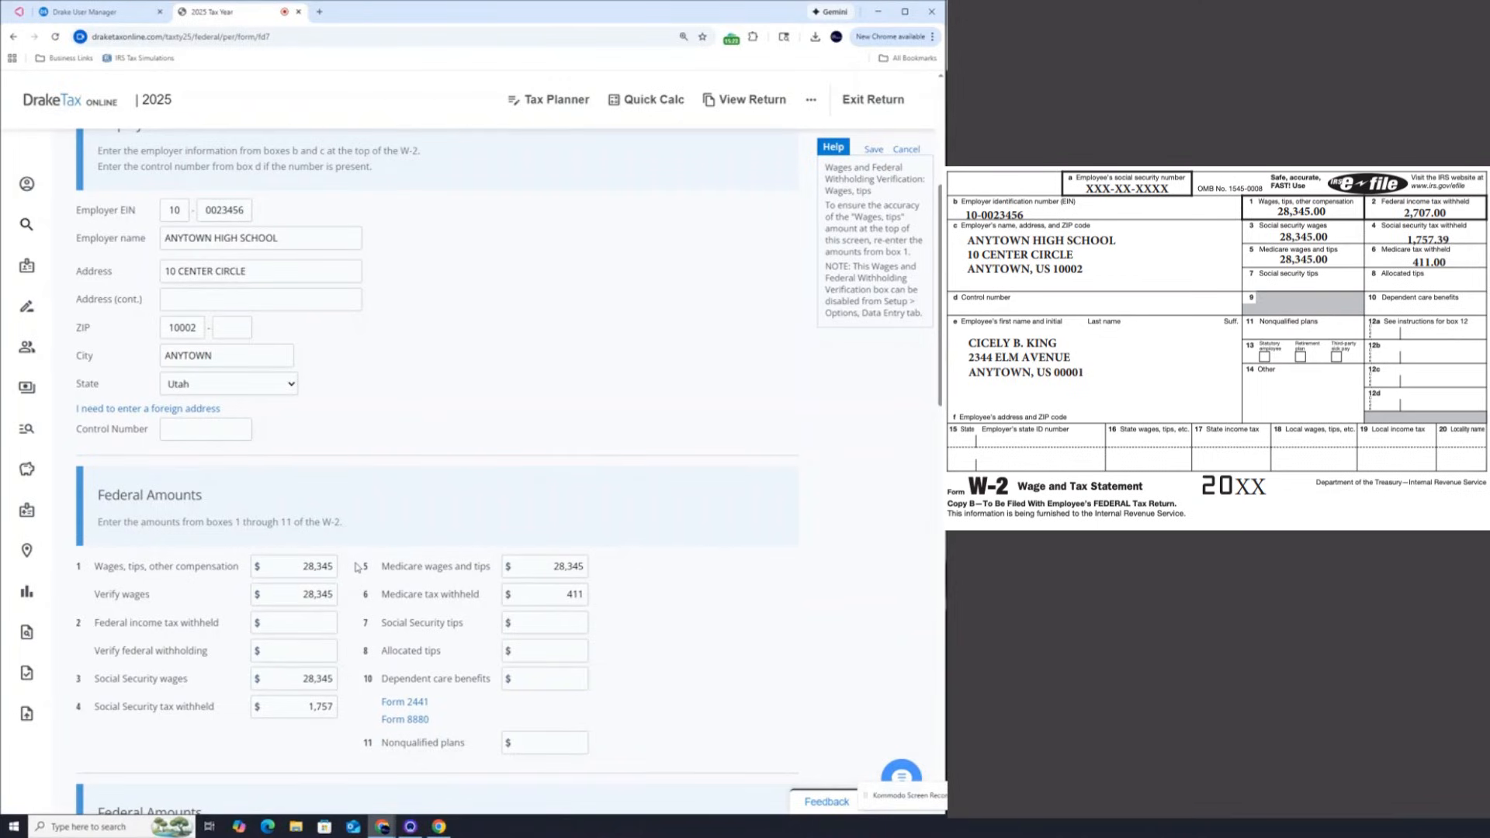
# Step: Enter and verify federal withholding of 2,707, leaving Social Security wages as auto-filled
pyautogui.click(319, 623)
pyautogui.scroll(-1, 114, 671)
pyautogui.scroll(-1, 114, 672)
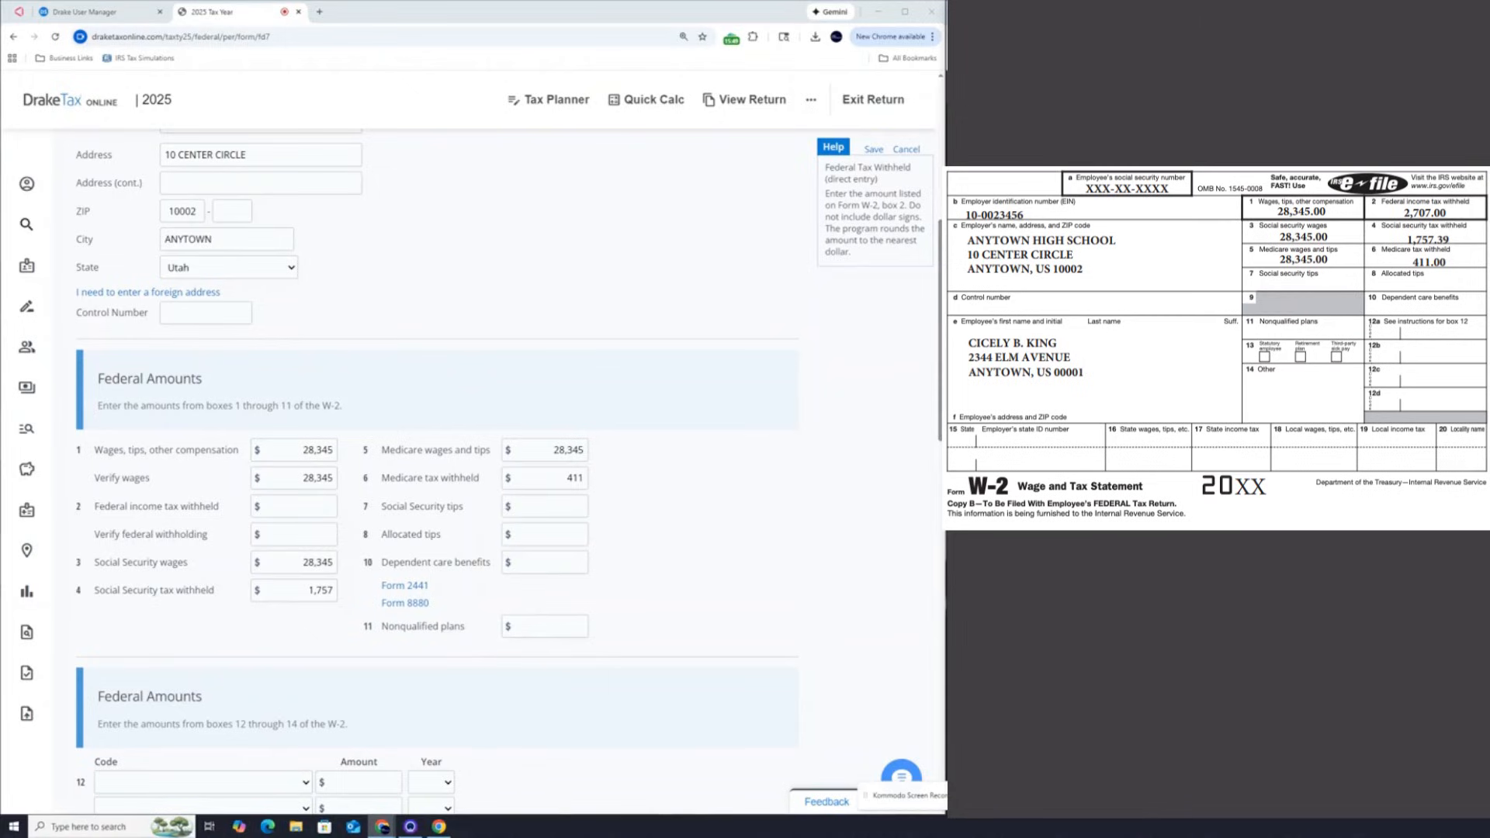
pyautogui.click(278, 506)
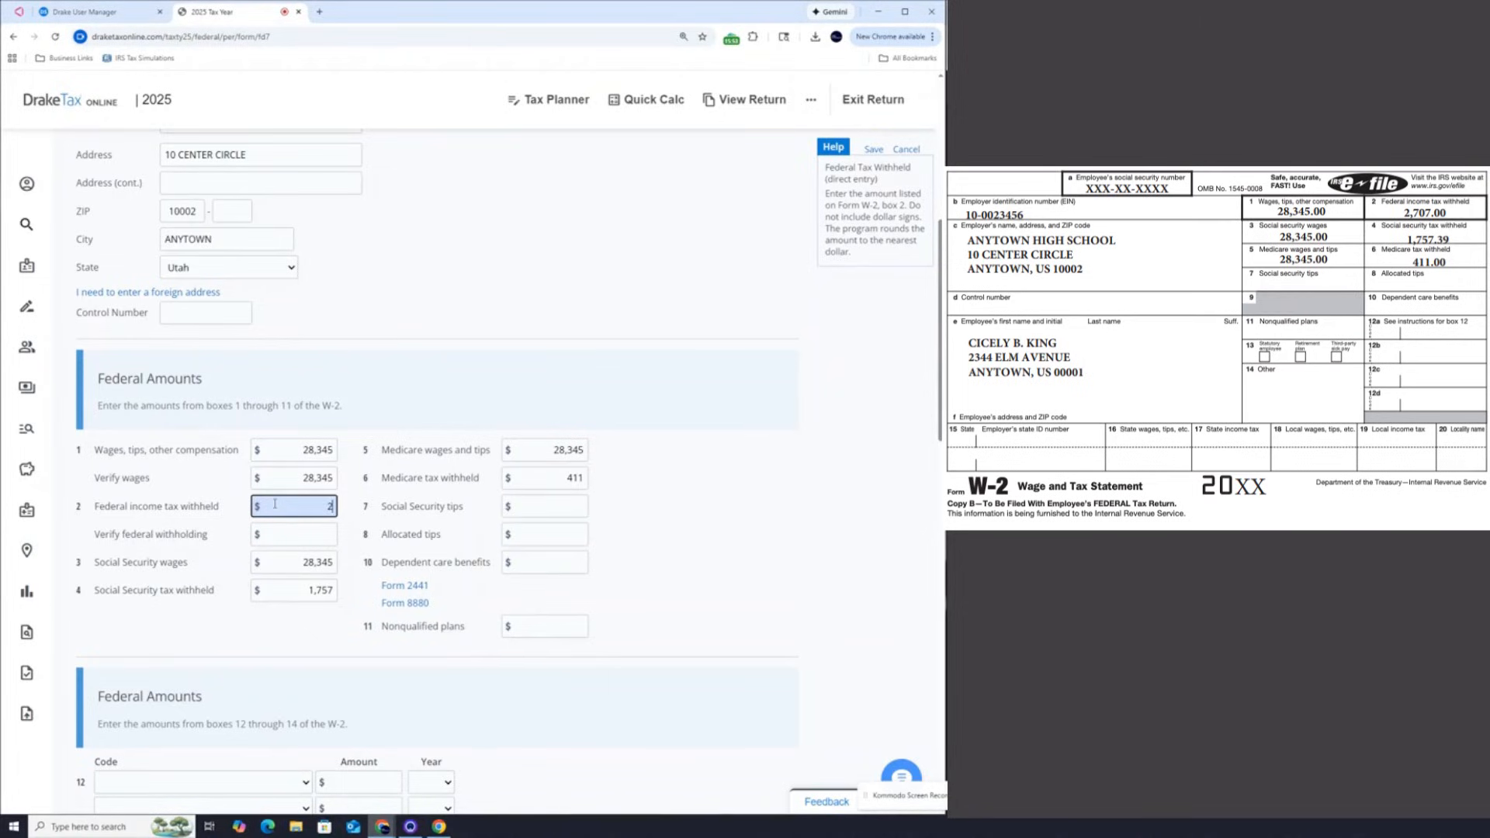
pyautogui.write('2,707')
pyautogui.click(269, 527)
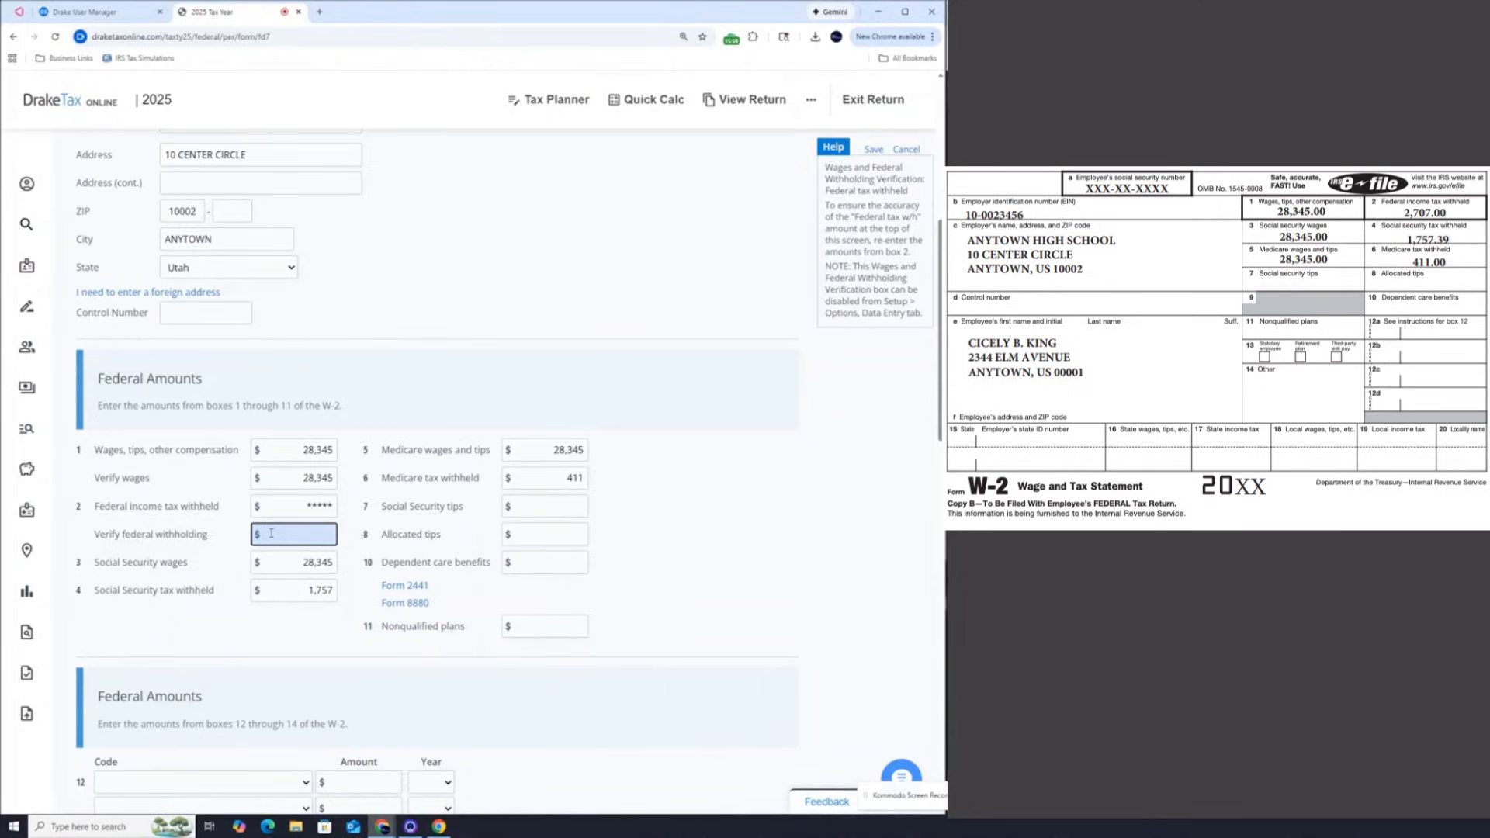
pyautogui.write('2707')
pyautogui.click(251, 612)
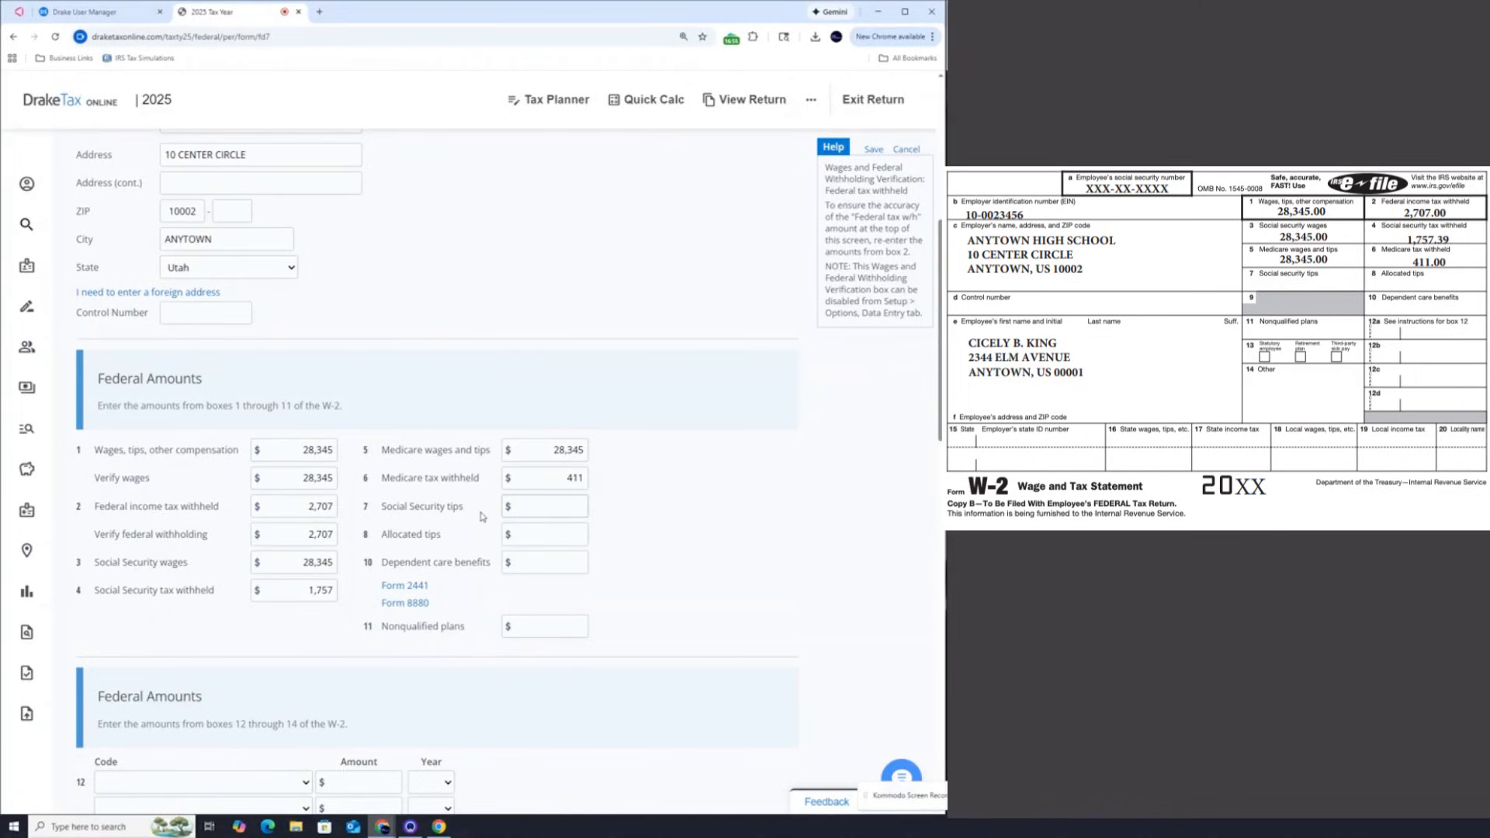
pyautogui.click(297, 566)
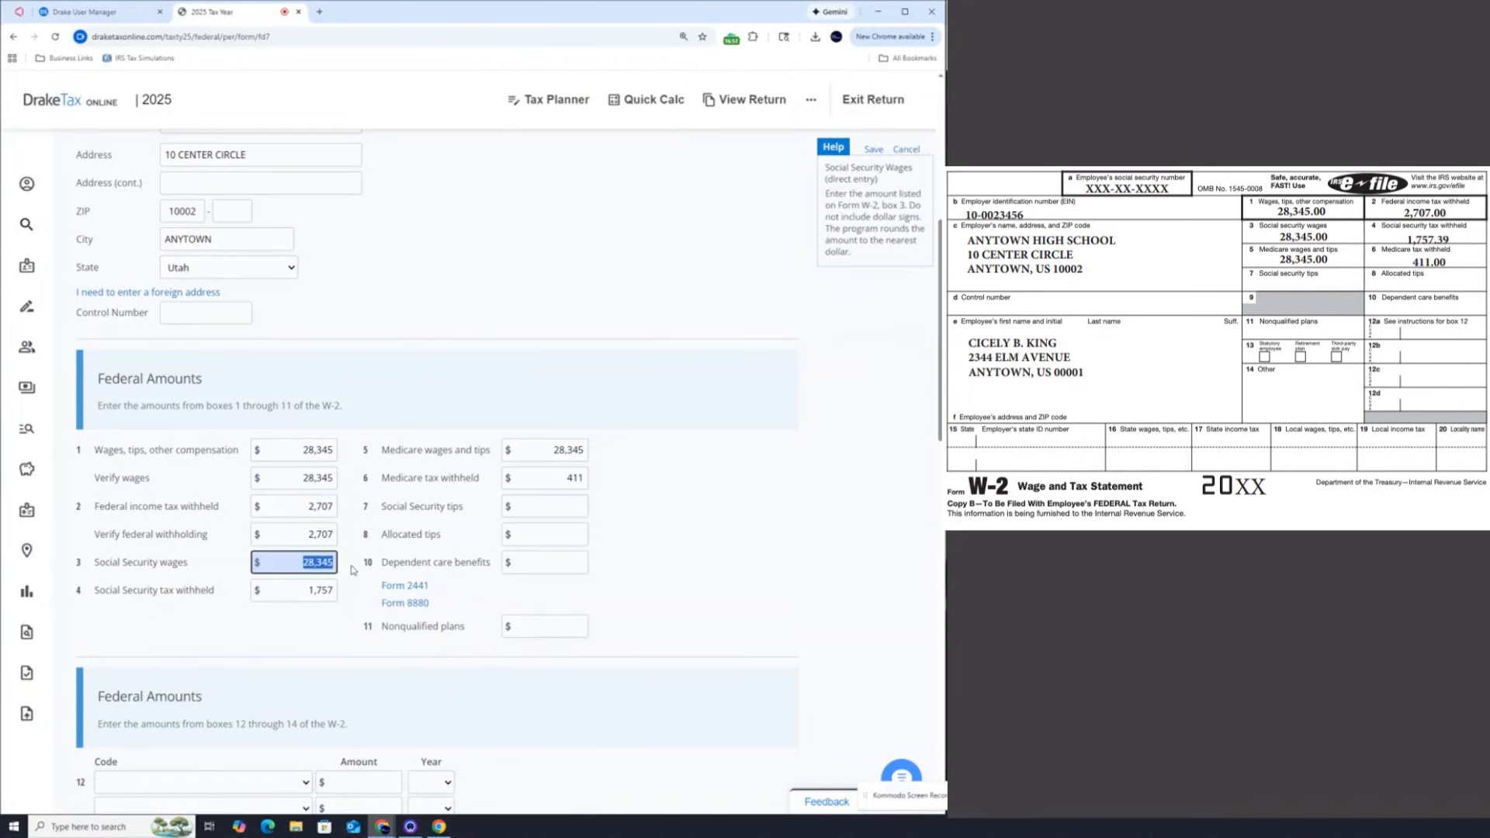
pyautogui.click(353, 571)
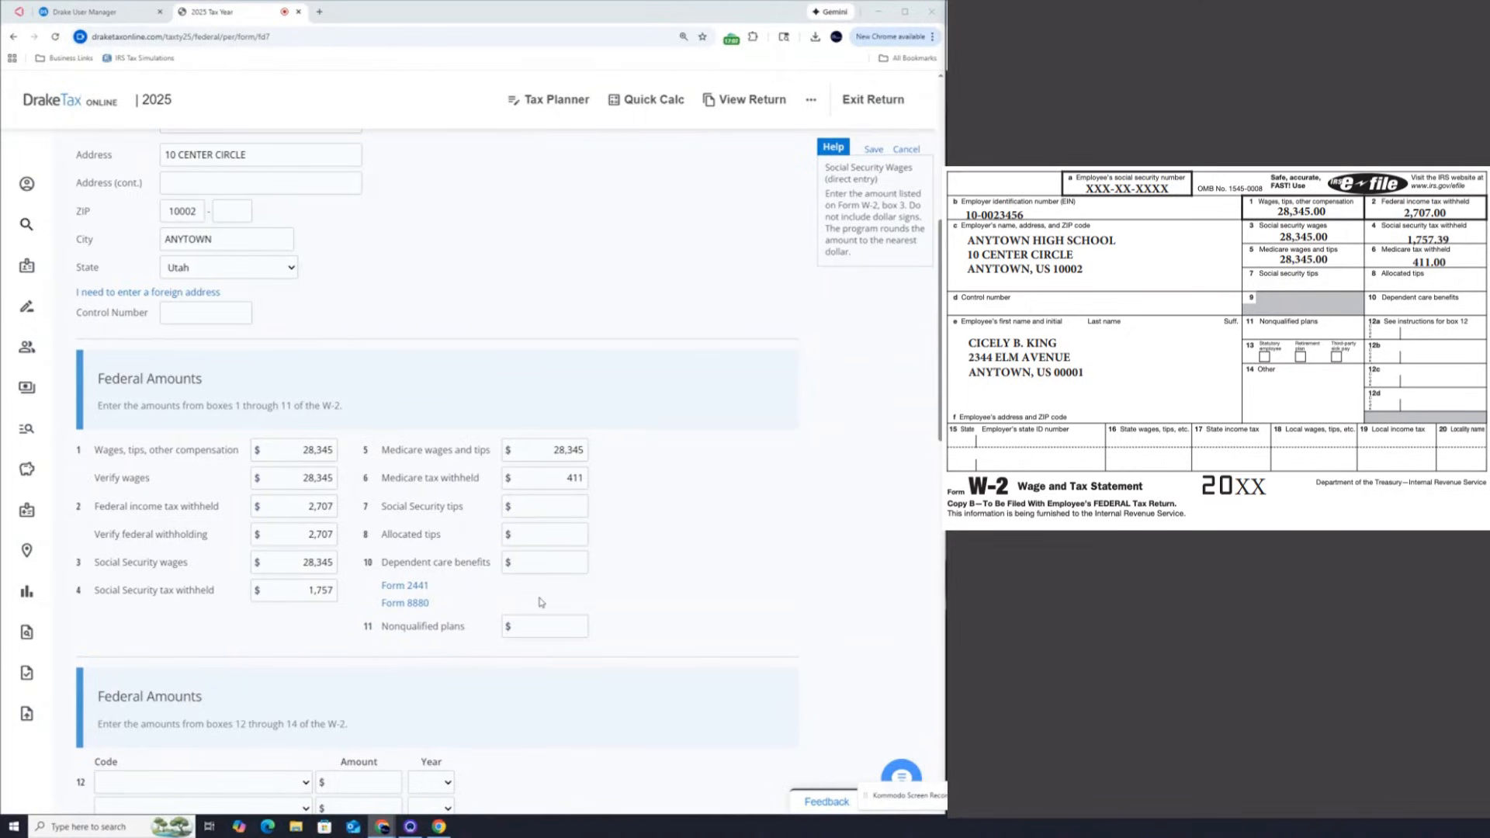
pyautogui.scroll(-3, 489, 609)
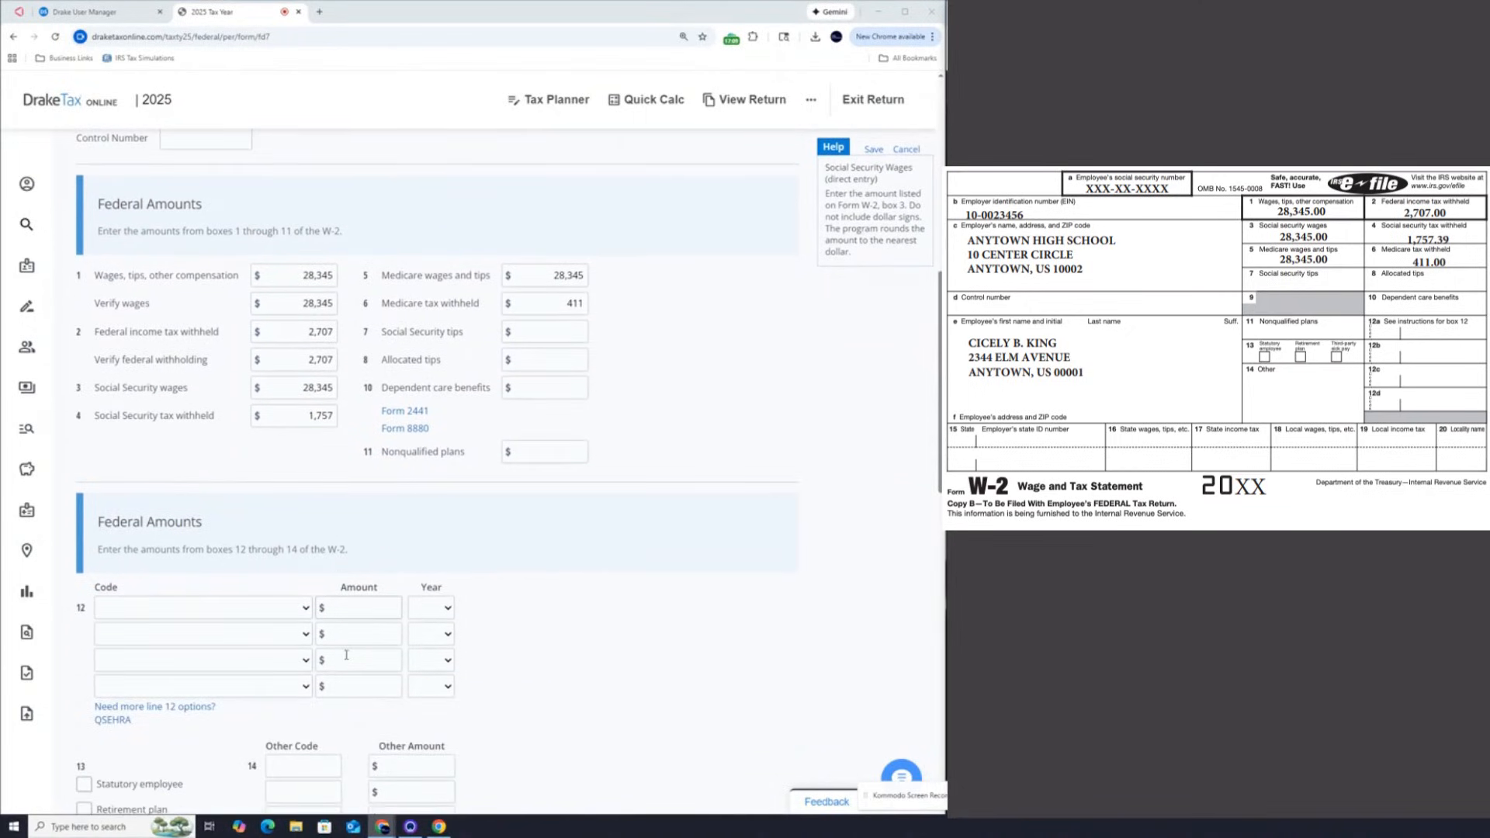
pyautogui.scroll(-2, 347, 655)
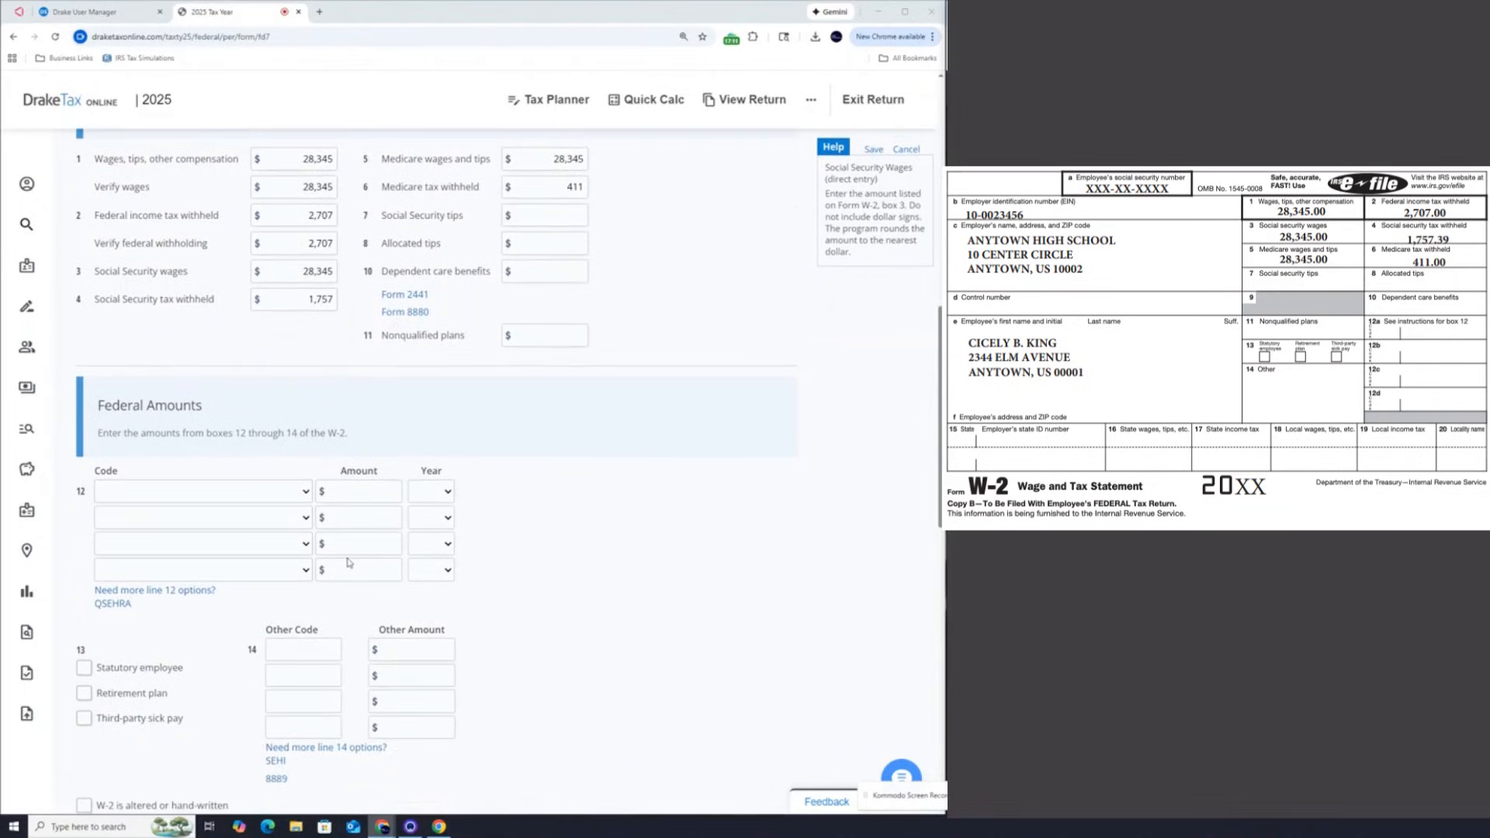
pyautogui.scroll(-2, 348, 562)
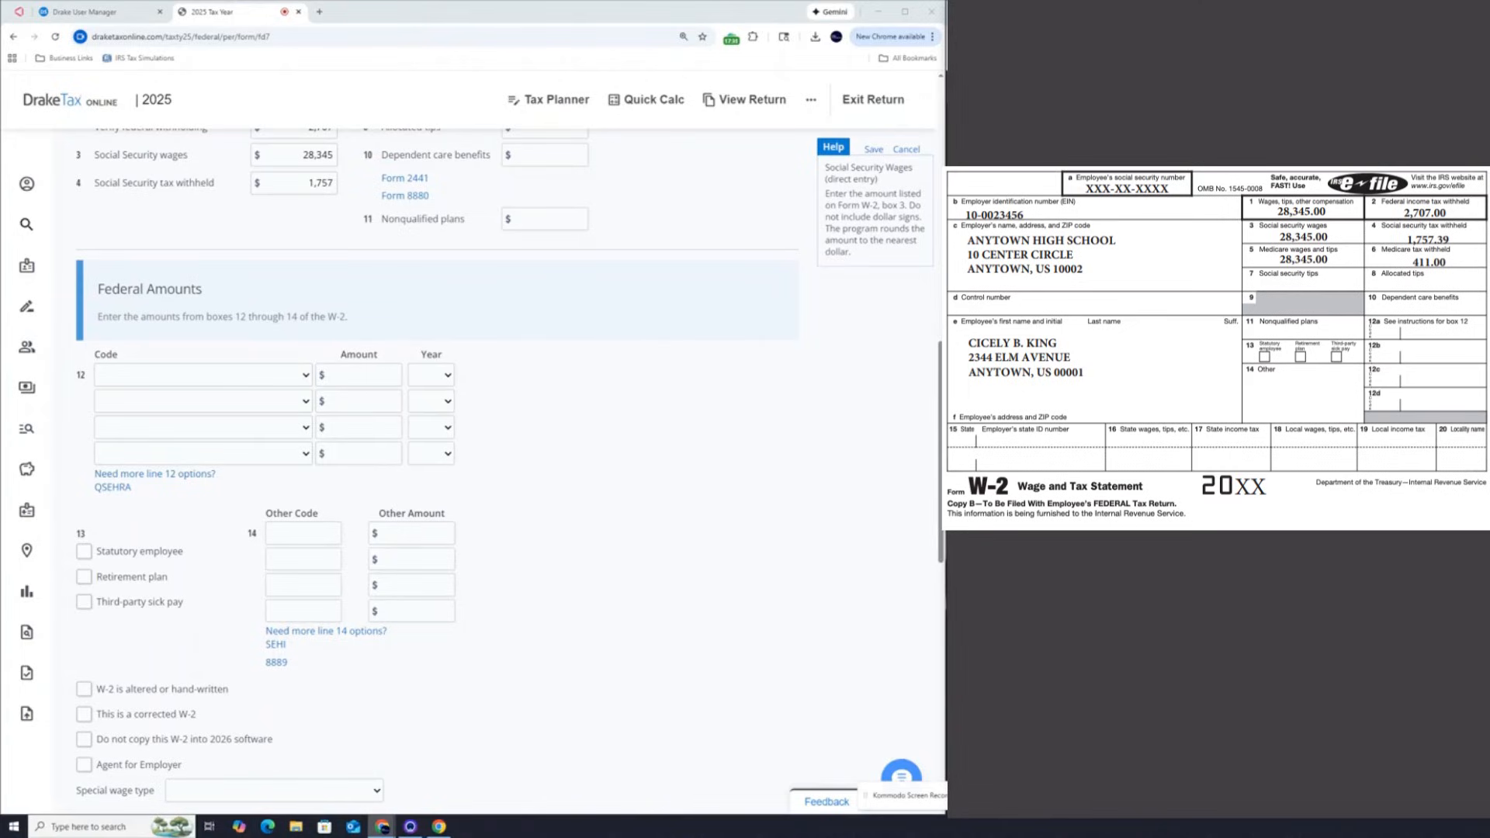
pyautogui.scroll(-4, 288, 539)
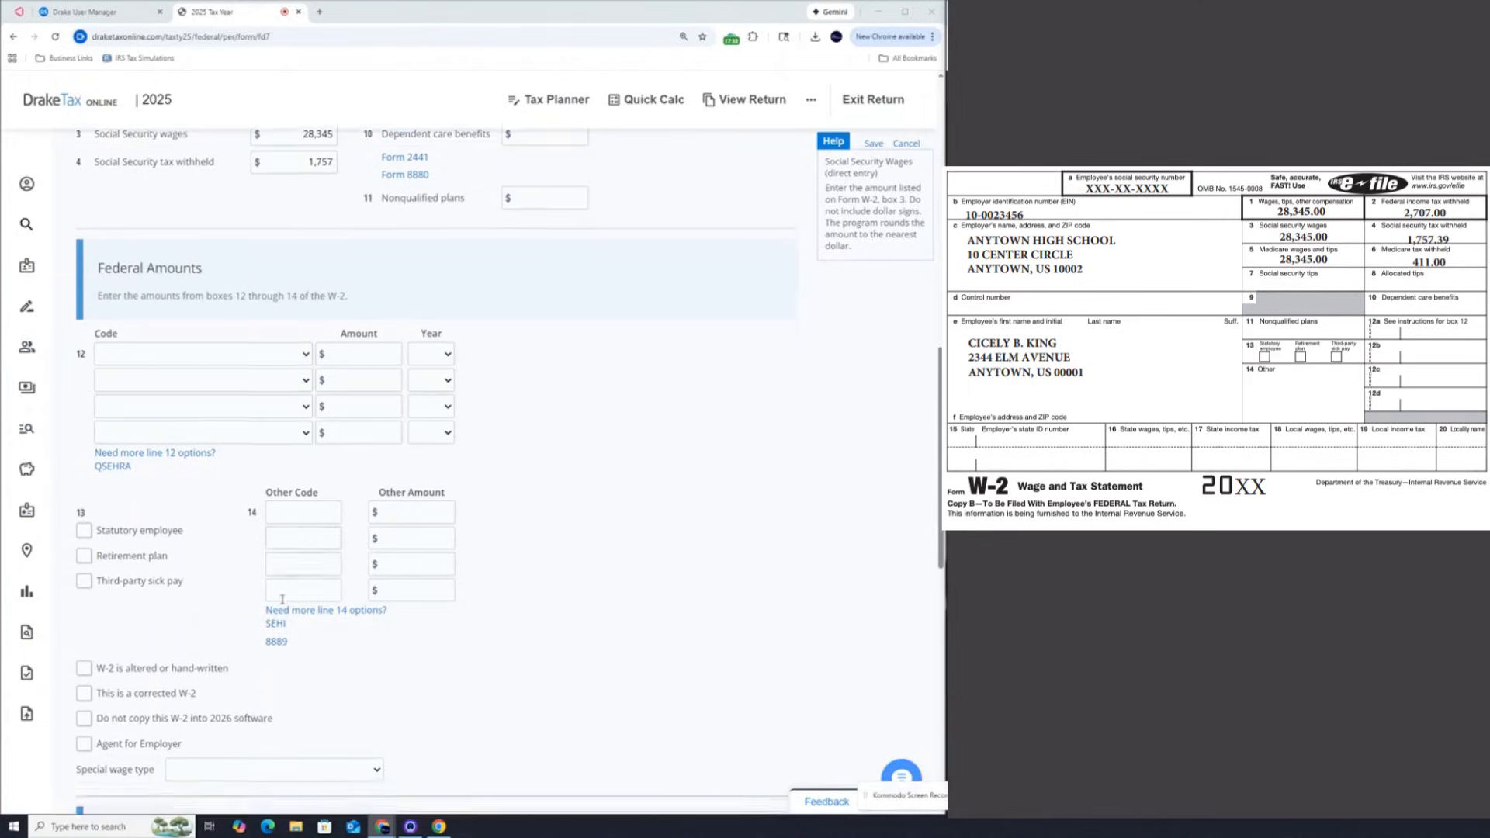
pyautogui.scroll(-2, 287, 540)
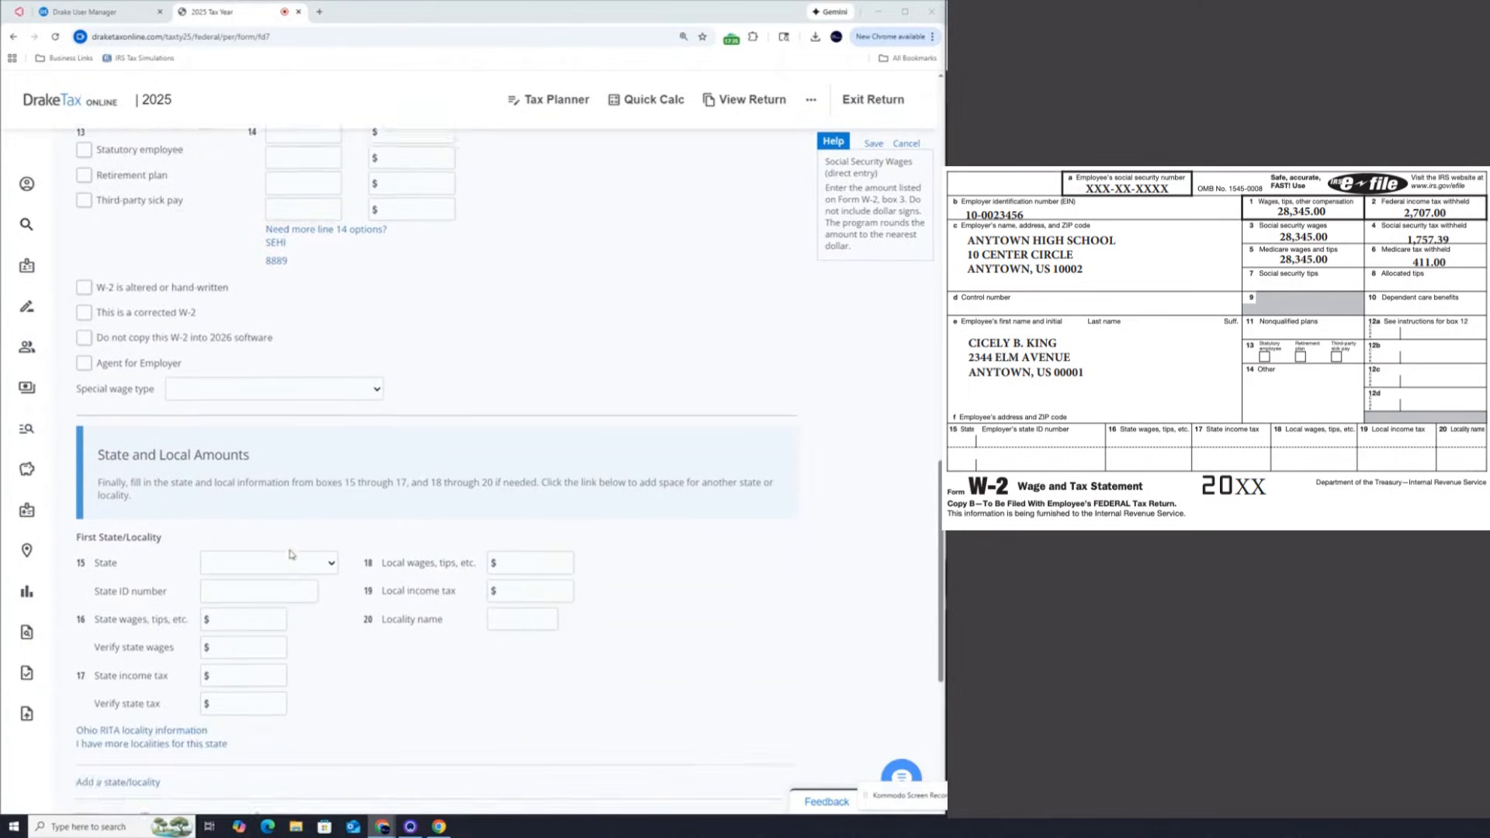
pyautogui.scroll(-1, 283, 541)
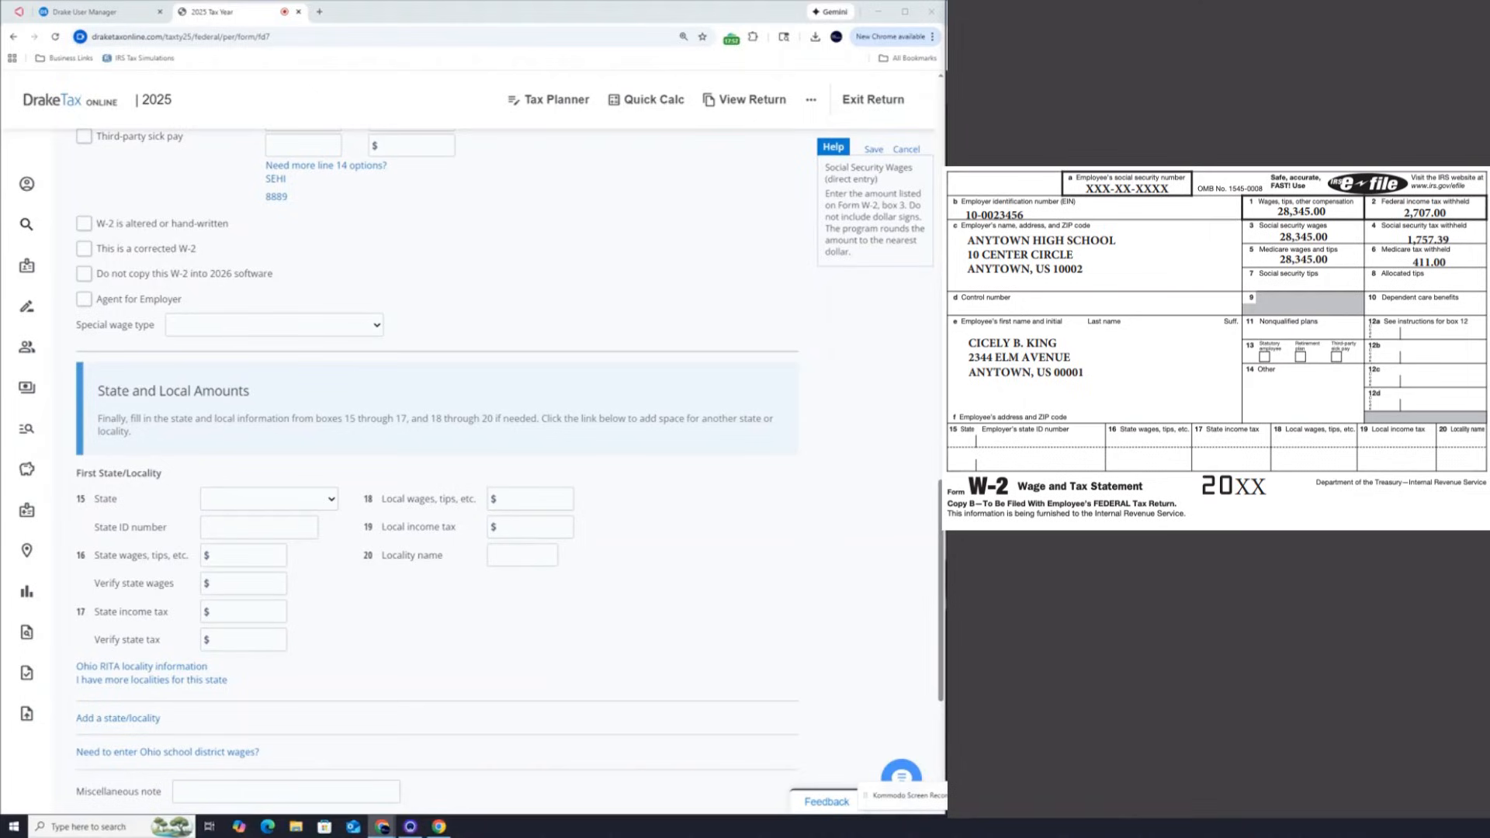
pyautogui.click(132, 427)
pyautogui.scroll(-3, 179, 555)
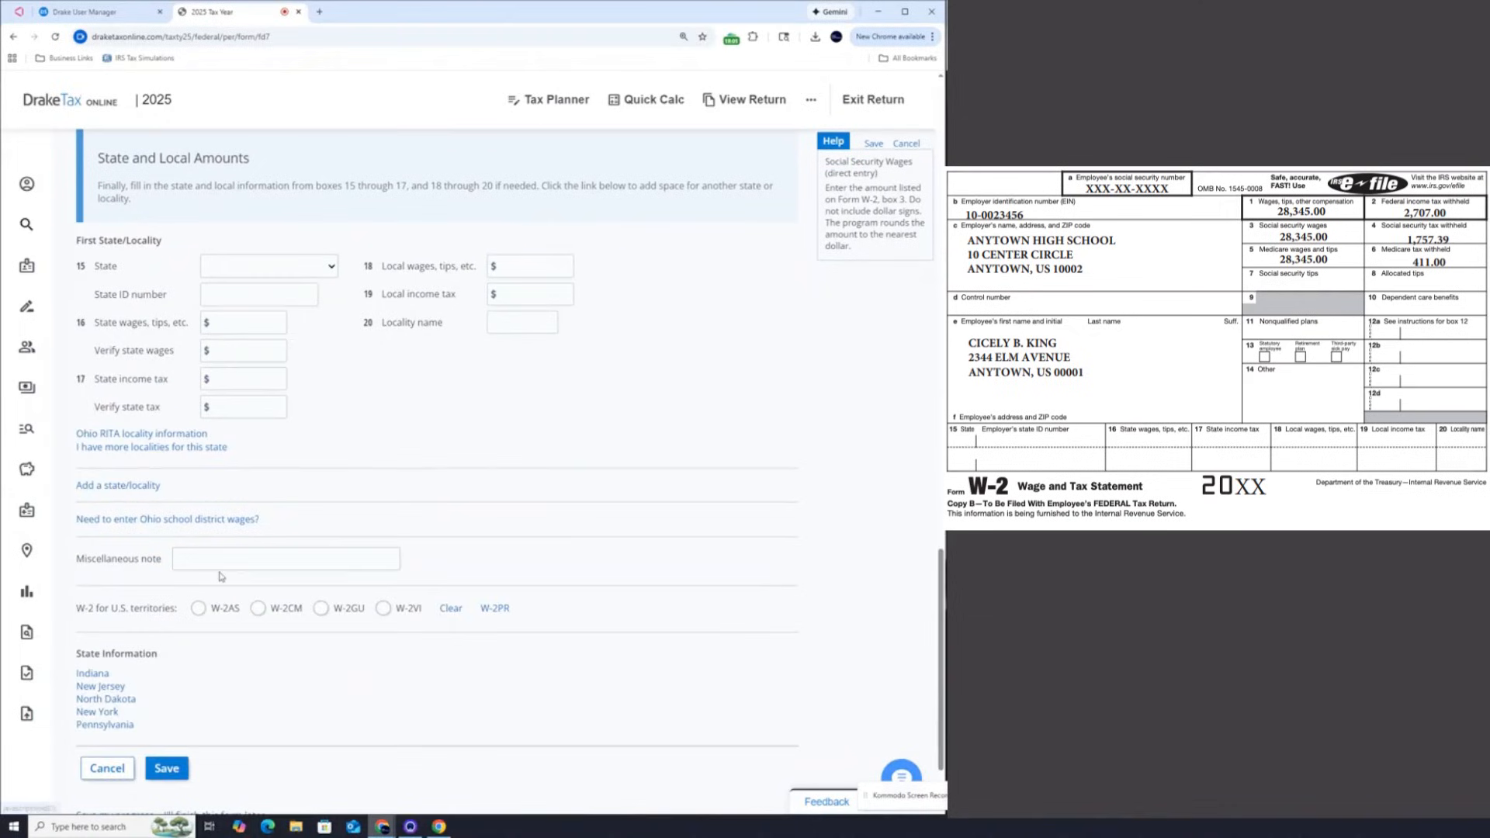
pyautogui.scroll(2, 299, 389)
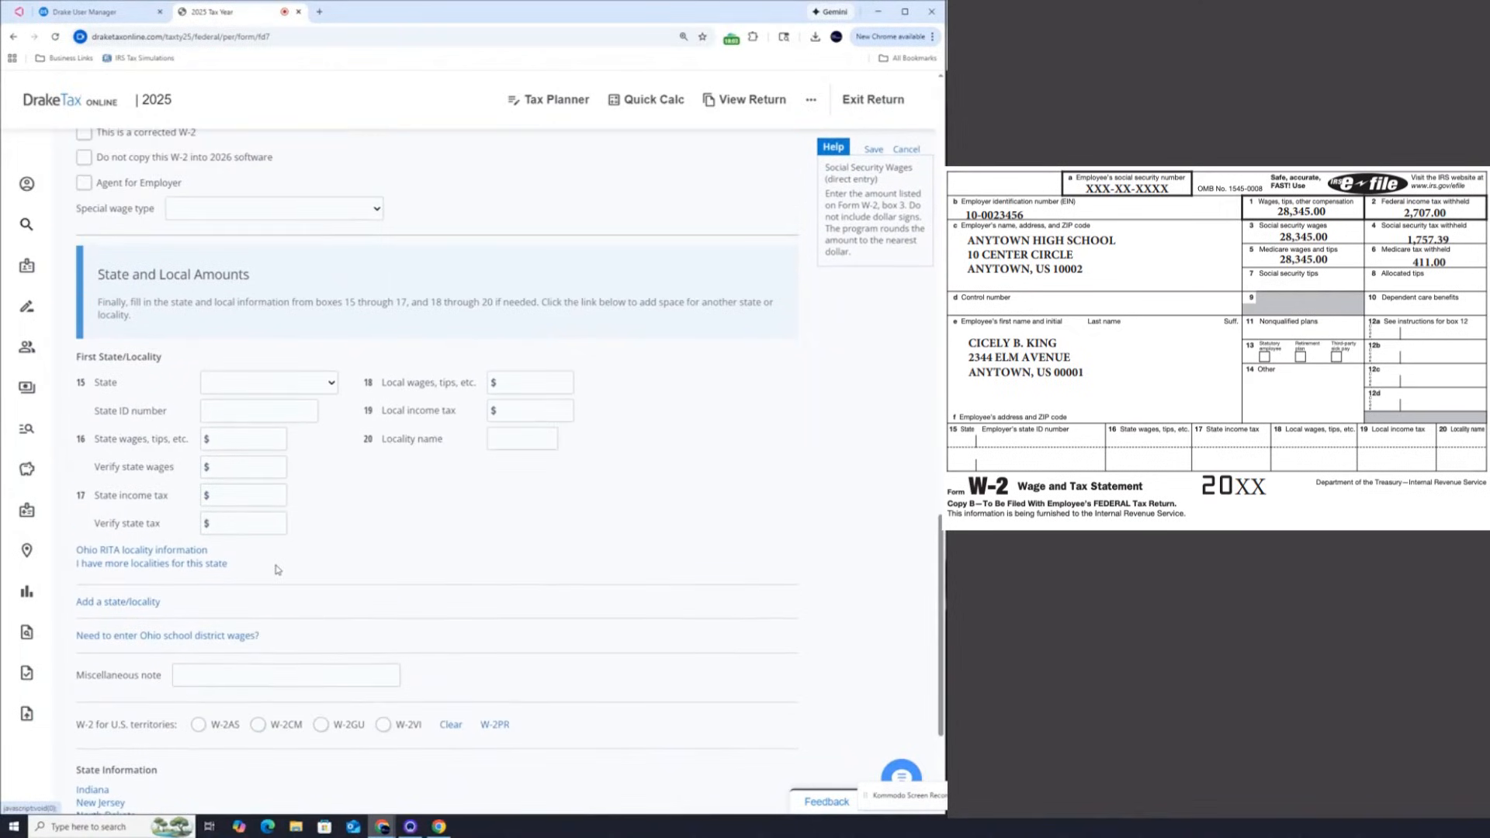
pyautogui.scroll(-1, 371, 520)
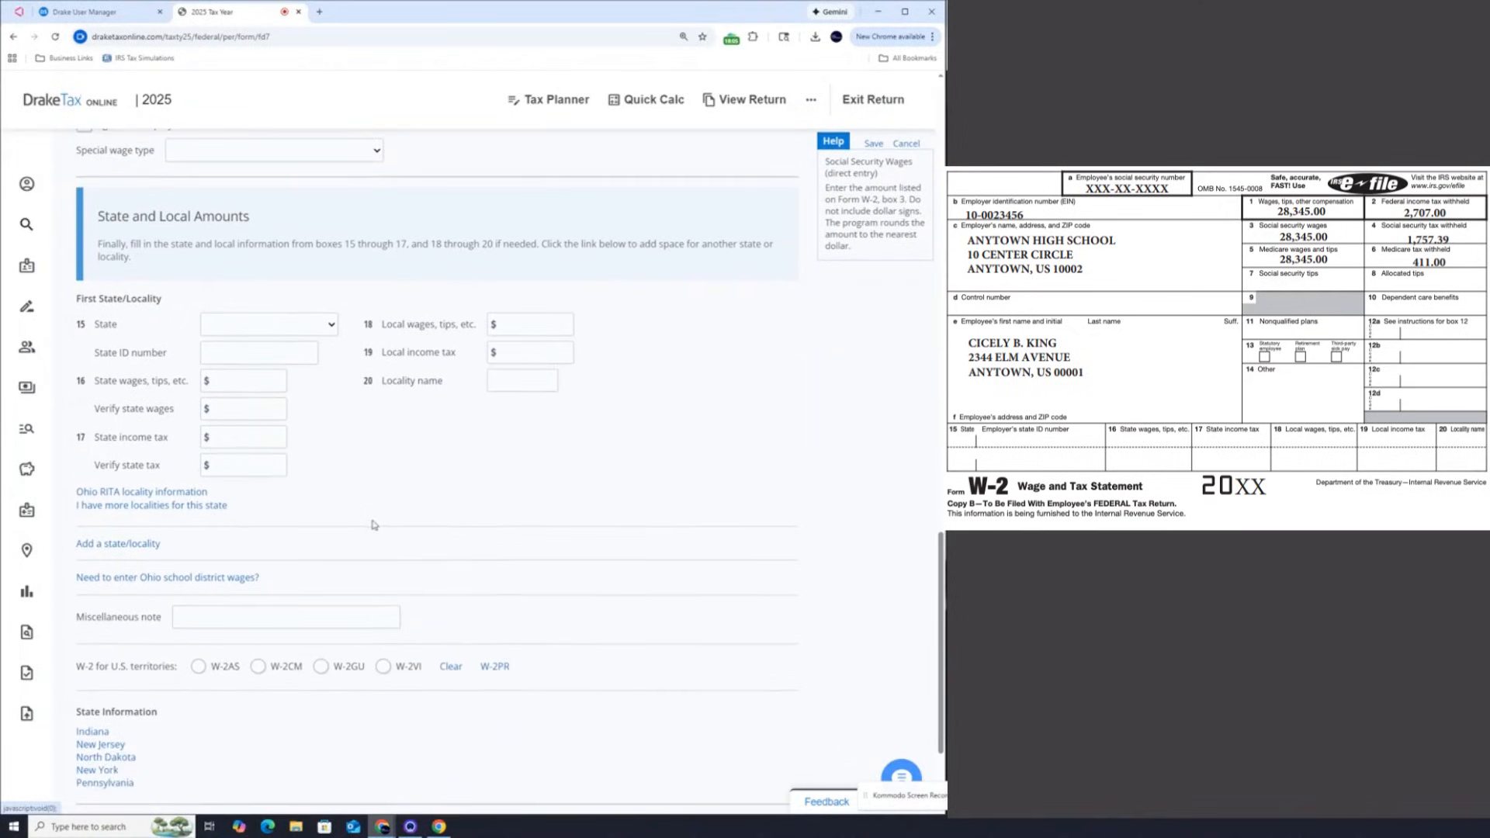
pyautogui.scroll(-3, 284, 528)
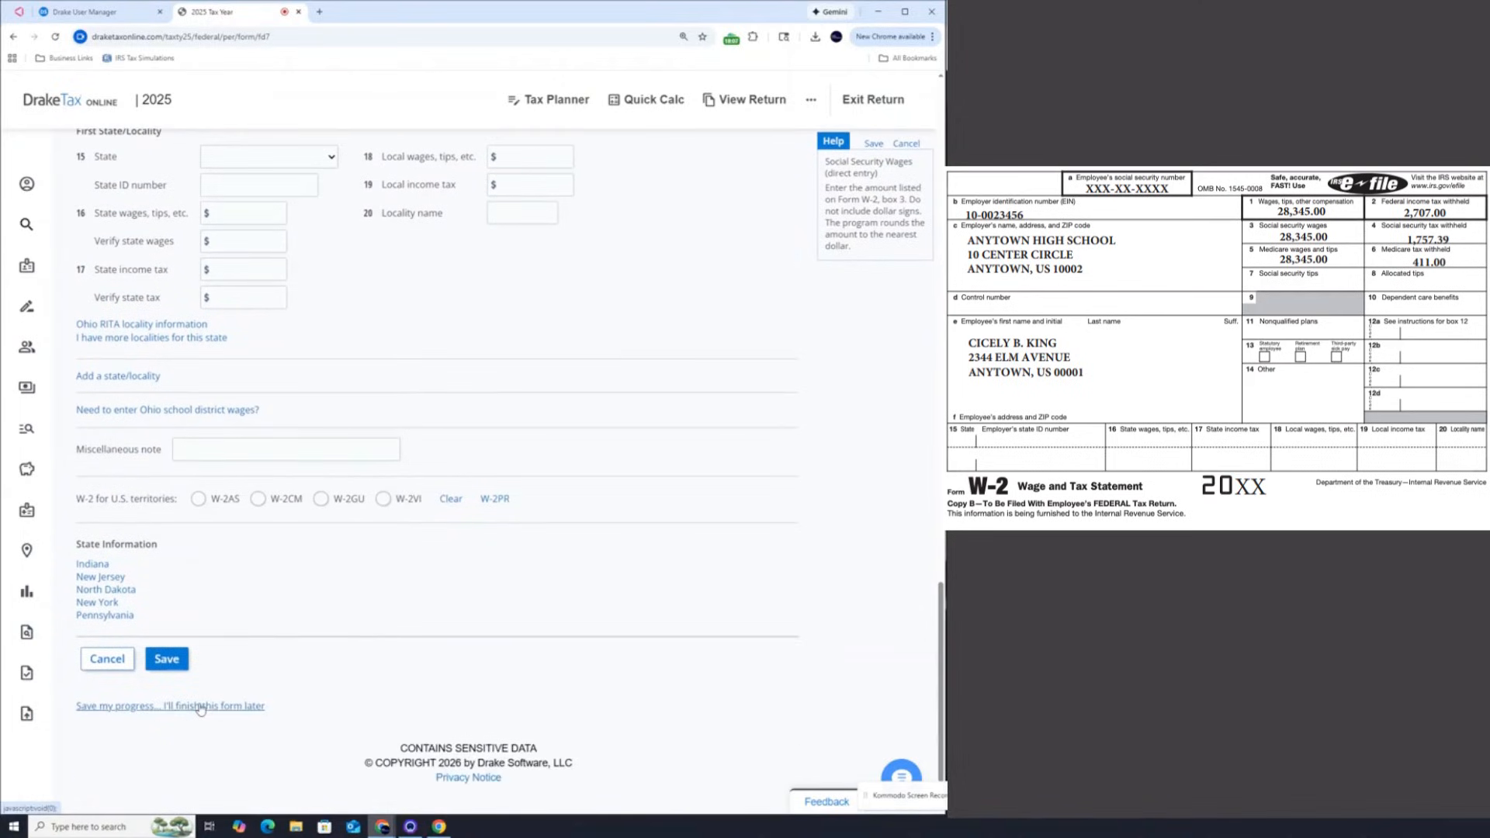
# Step: Save the W-2, create a Full Return PDF and open it for viewing
pyautogui.click(167, 660)
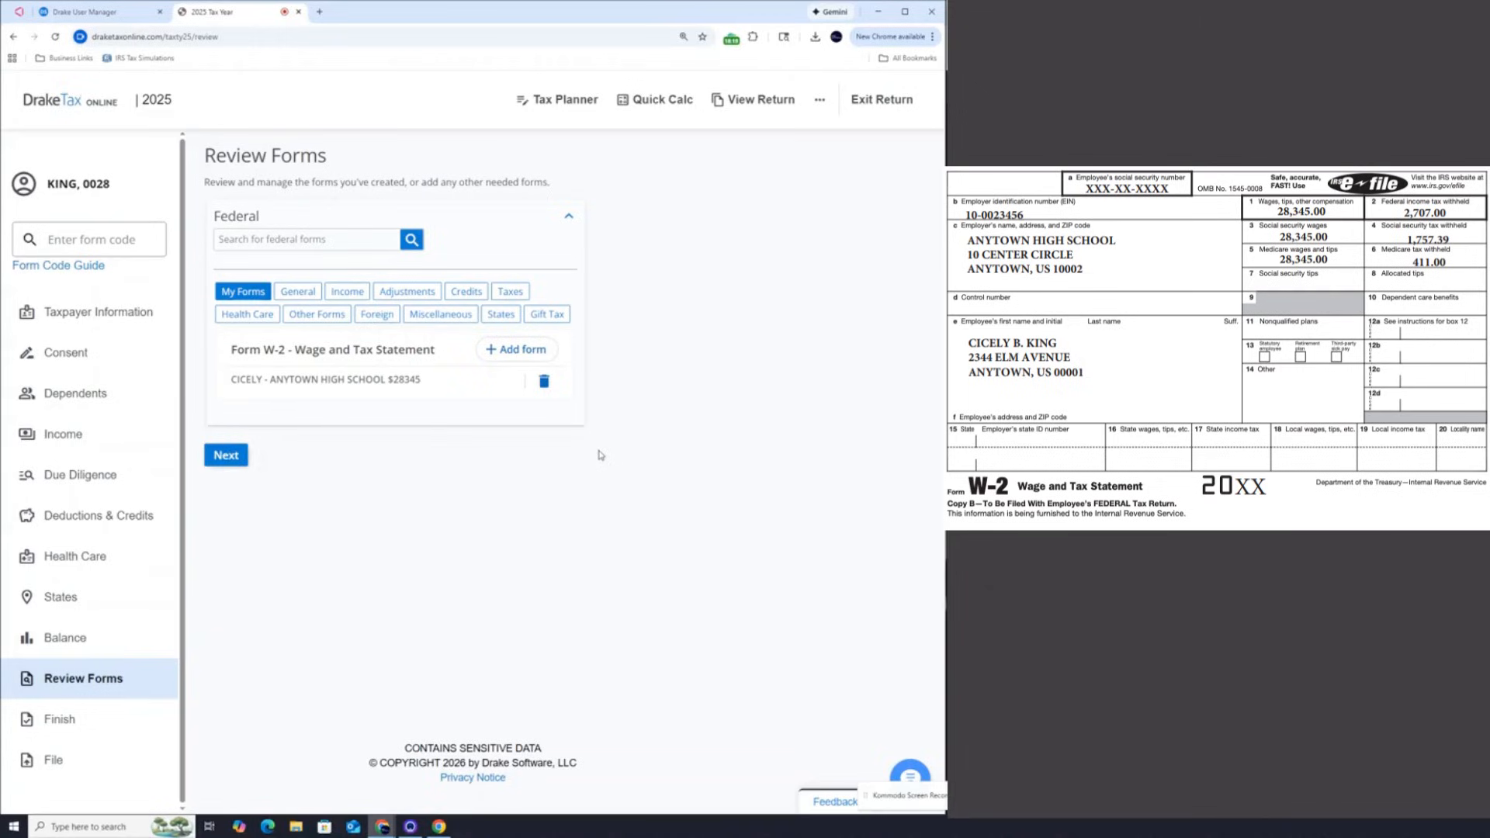
pyautogui.click(760, 99)
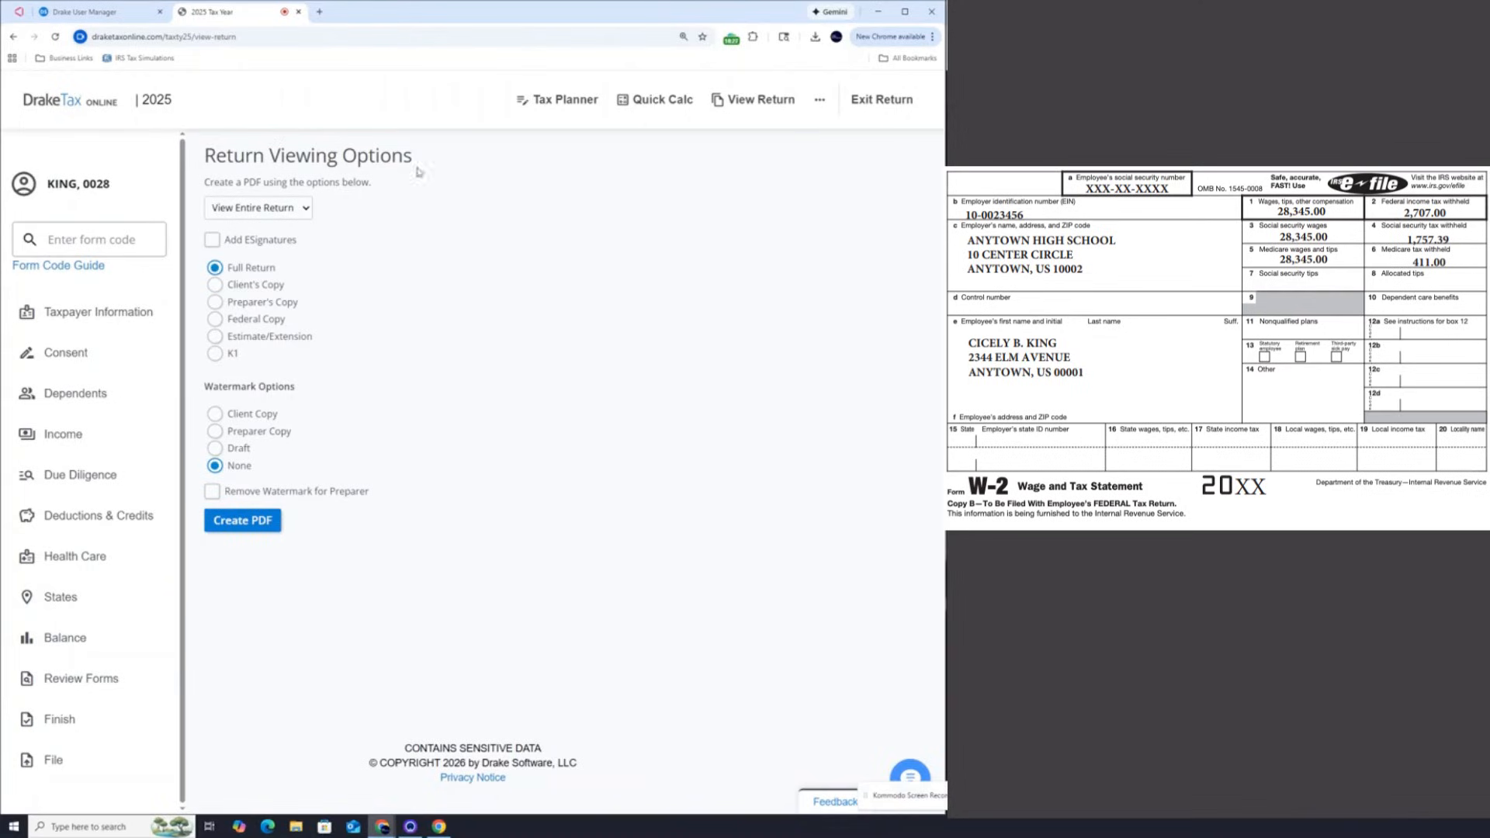
pyautogui.click(257, 531)
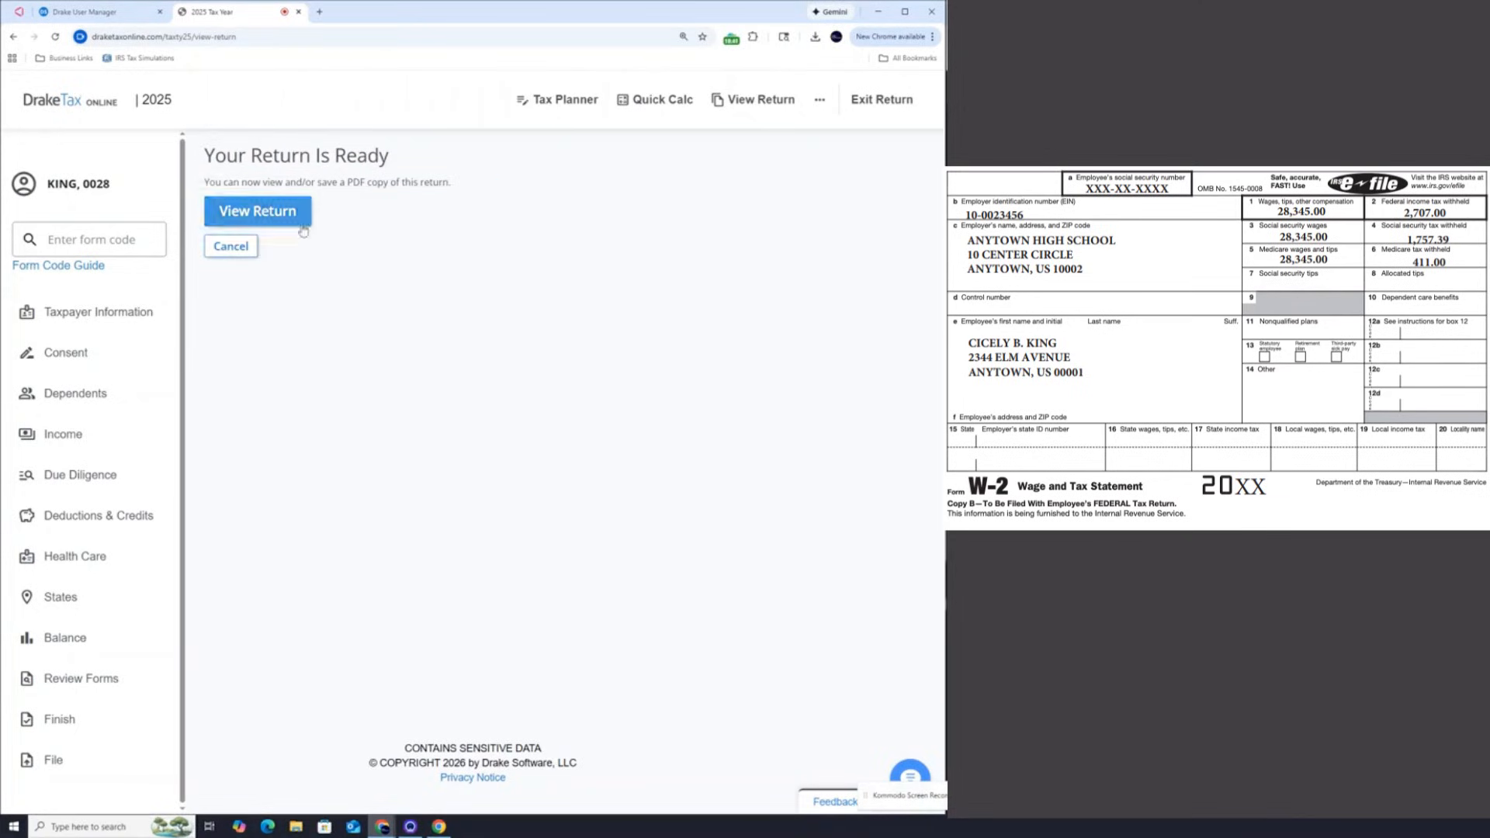
pyautogui.click(277, 212)
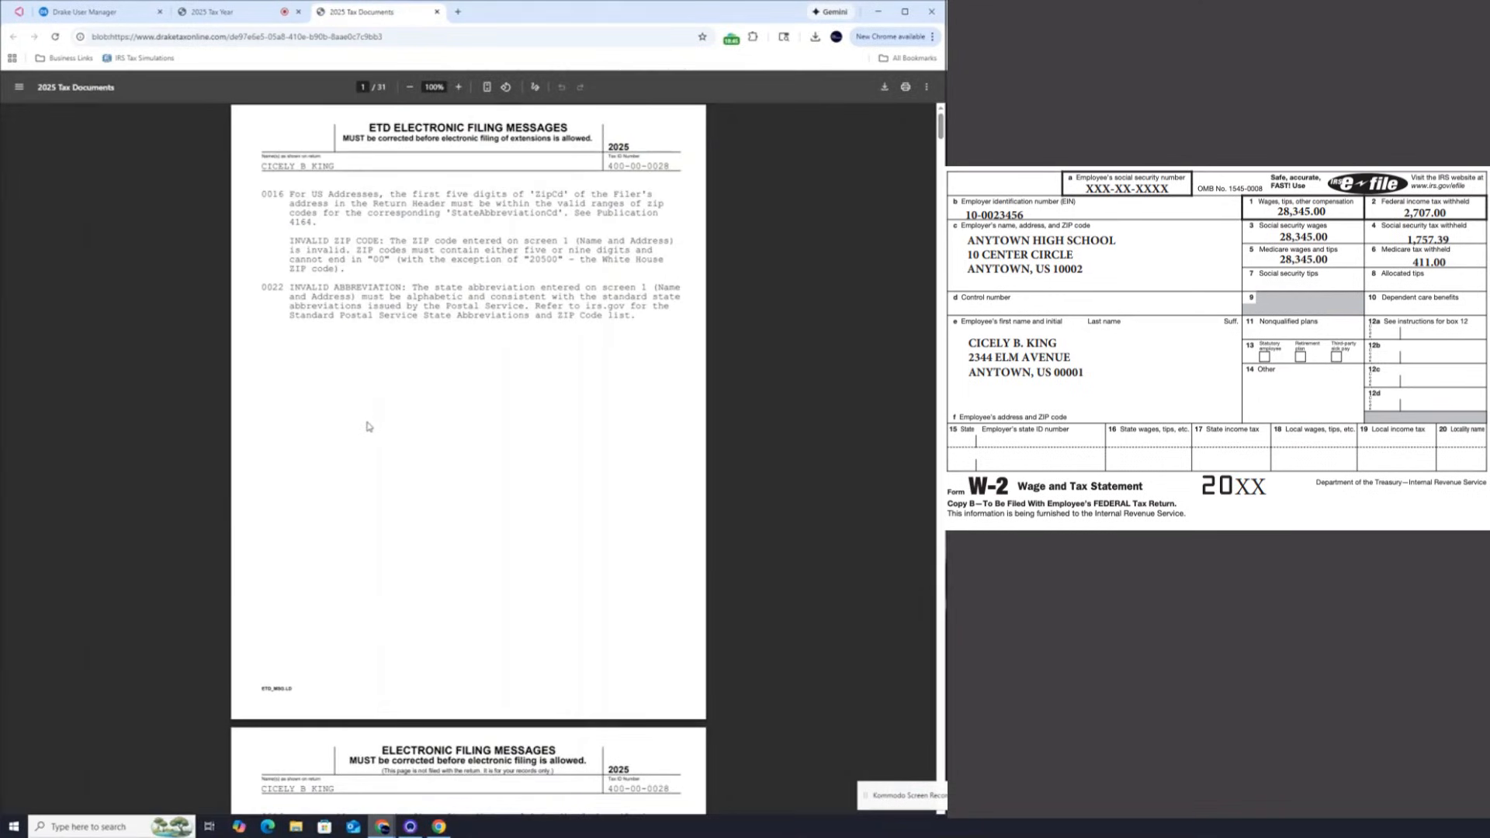
# Step: Scroll past the e-file messages and Form 9325 to the Form 1040 on page 7
pyautogui.scroll(-7, 368, 426)
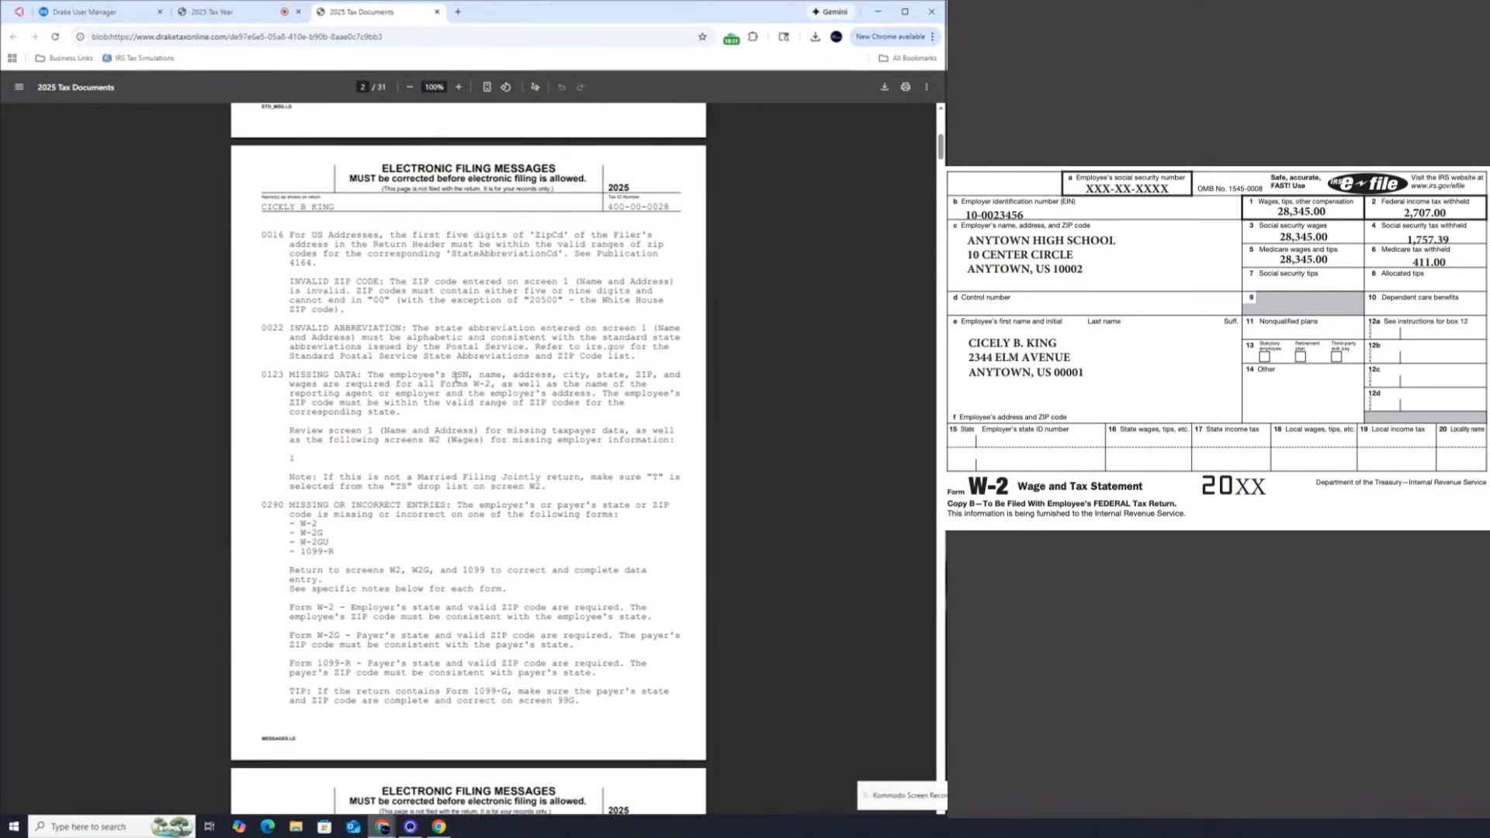
pyautogui.scroll(-1, 394, 597)
pyautogui.scroll(-3, 394, 597)
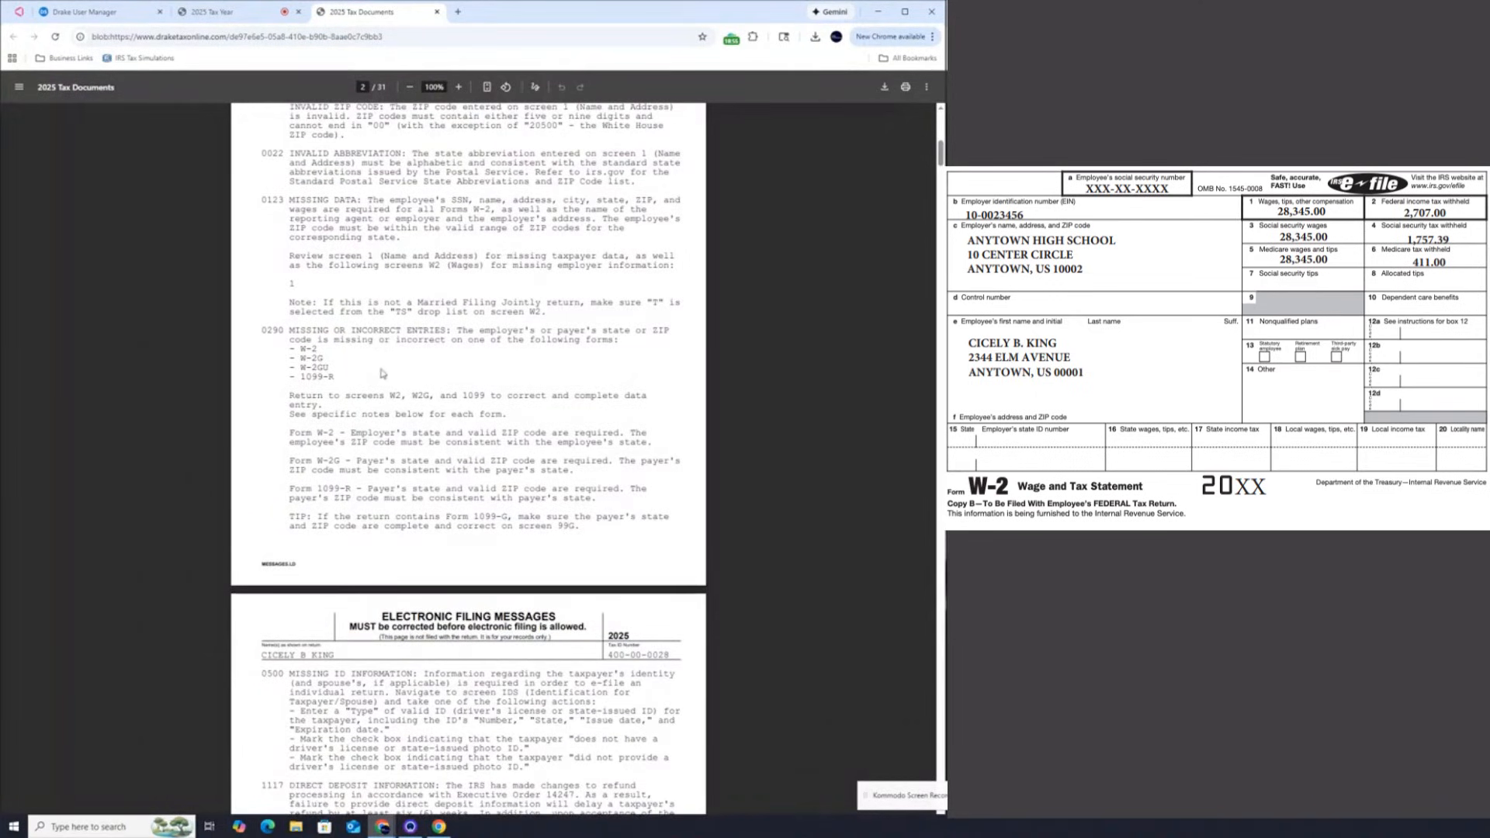
pyautogui.scroll(-7, 450, 443)
pyautogui.scroll(-14, 403, 475)
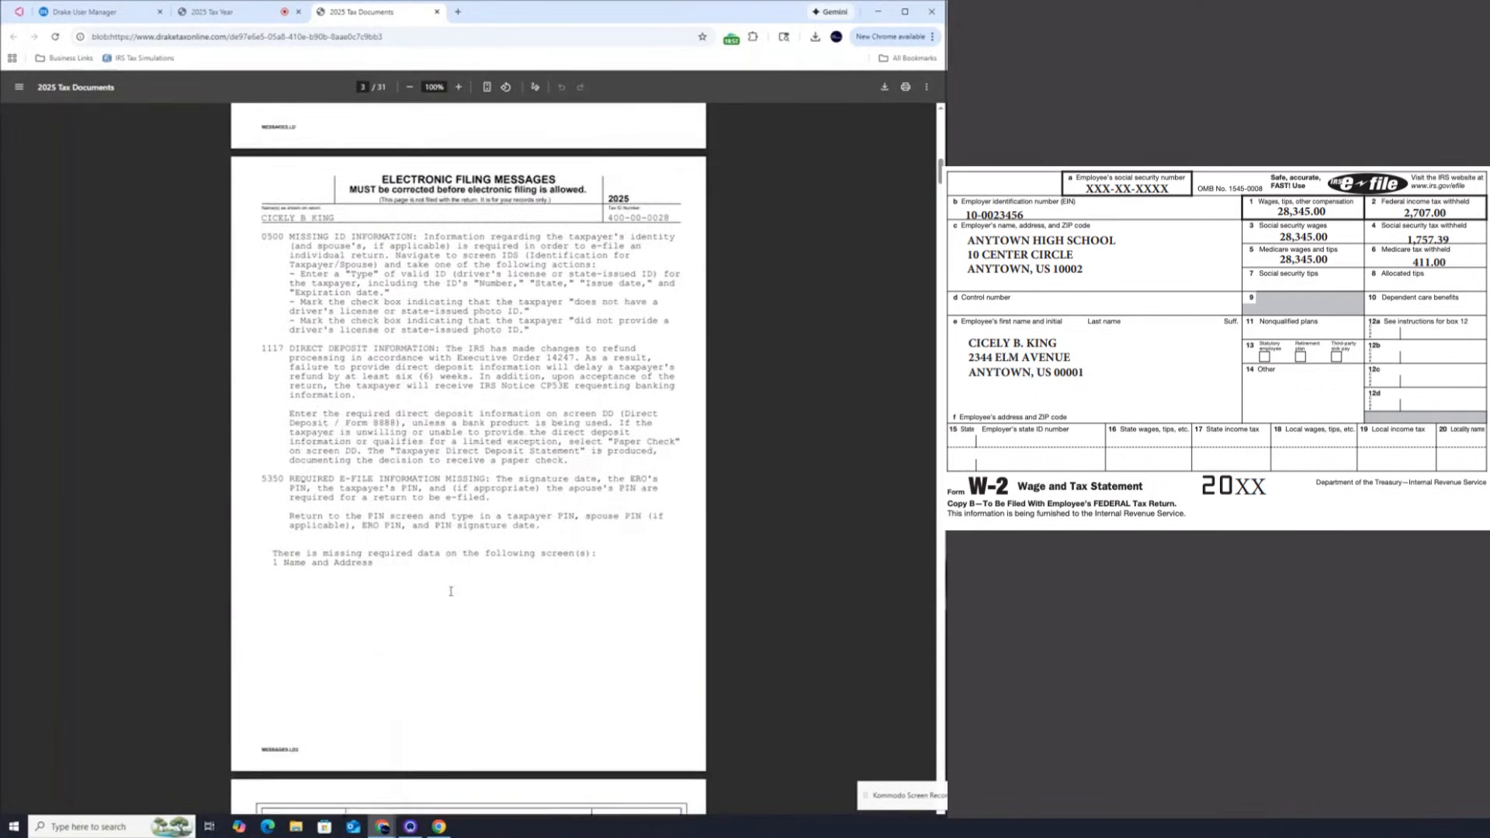
pyautogui.scroll(-20, 313, 518)
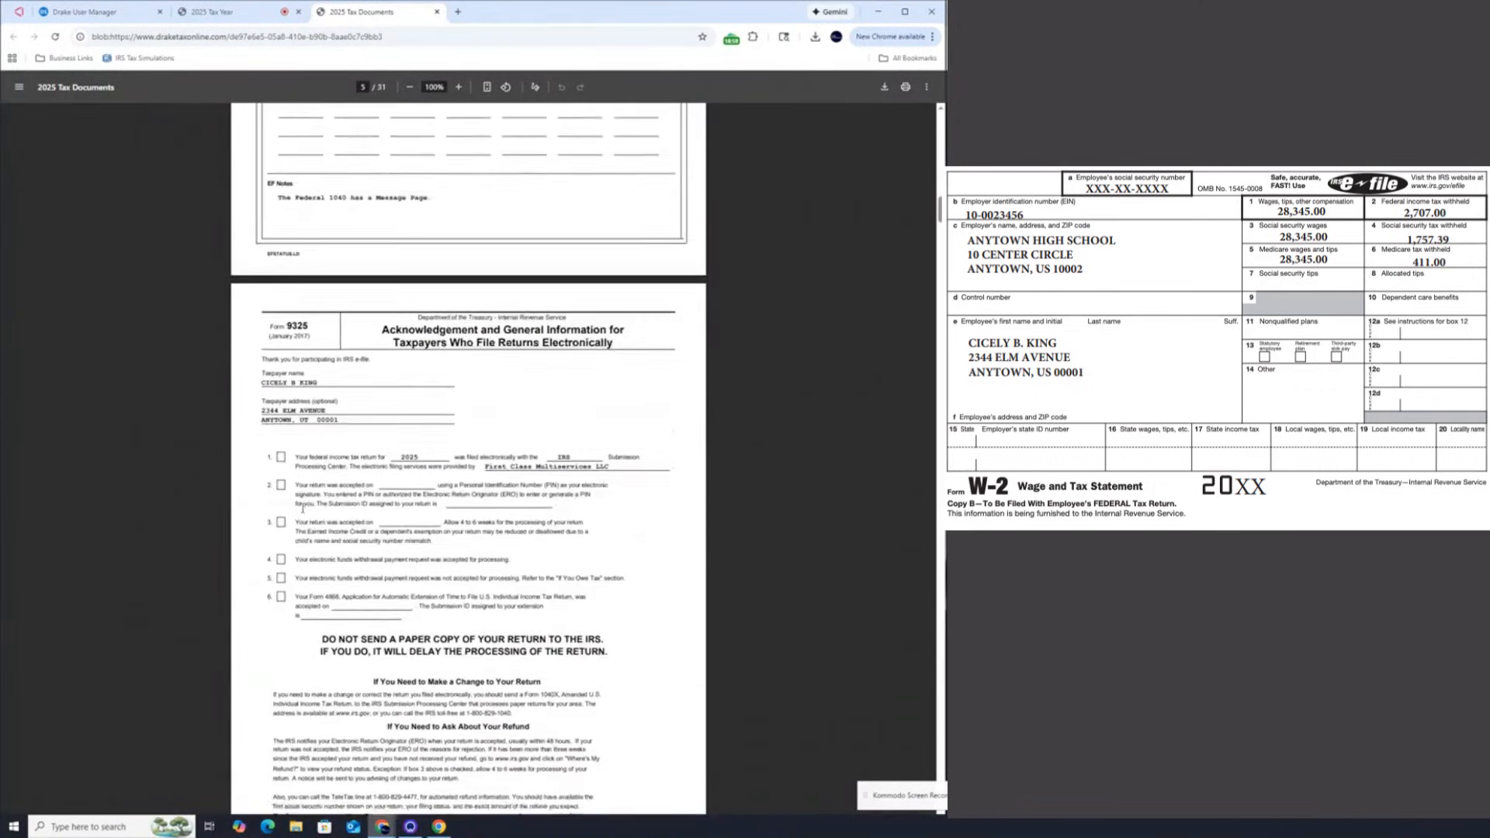
pyautogui.scroll(-1, 293, 507)
pyautogui.scroll(1, 349, 423)
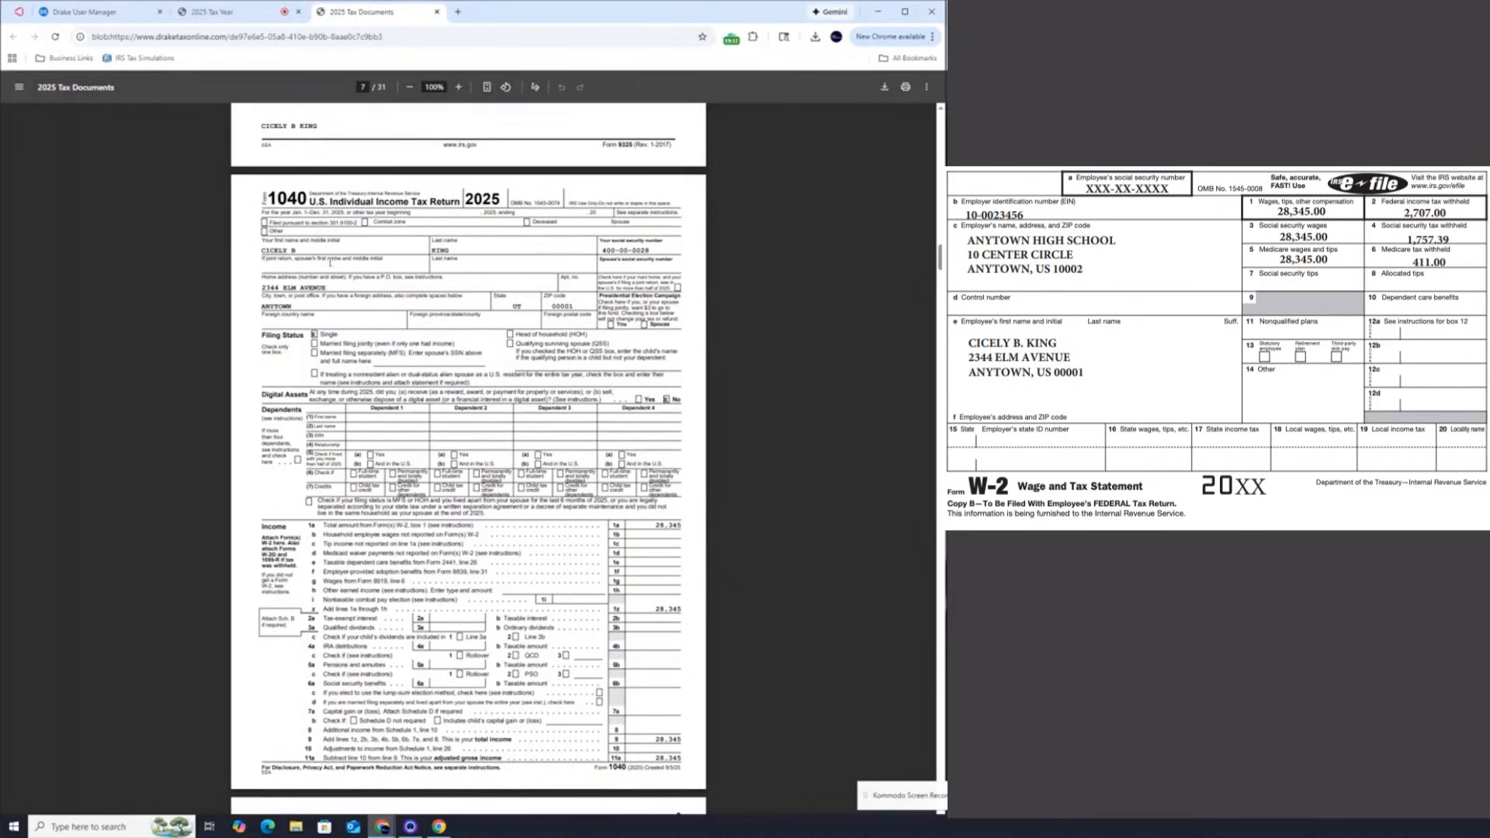
# Step: Highlight the taxpayer's name, SSN and the 28,345 line 1a wages on Form 1040
pyautogui.moveTo(264, 250); pyautogui.dragTo(453, 236)
pyautogui.click(455, 234)
pyautogui.moveTo(613, 251); pyautogui.dragTo(647, 252)
pyautogui.click(646, 254)
pyautogui.moveTo(652, 526); pyautogui.dragTo(687, 526)
pyautogui.click(686, 525)
# Step: Review the page 2 totals, then close the 2025 Tax Documents tab
pyautogui.scroll(-3, 647, 628)
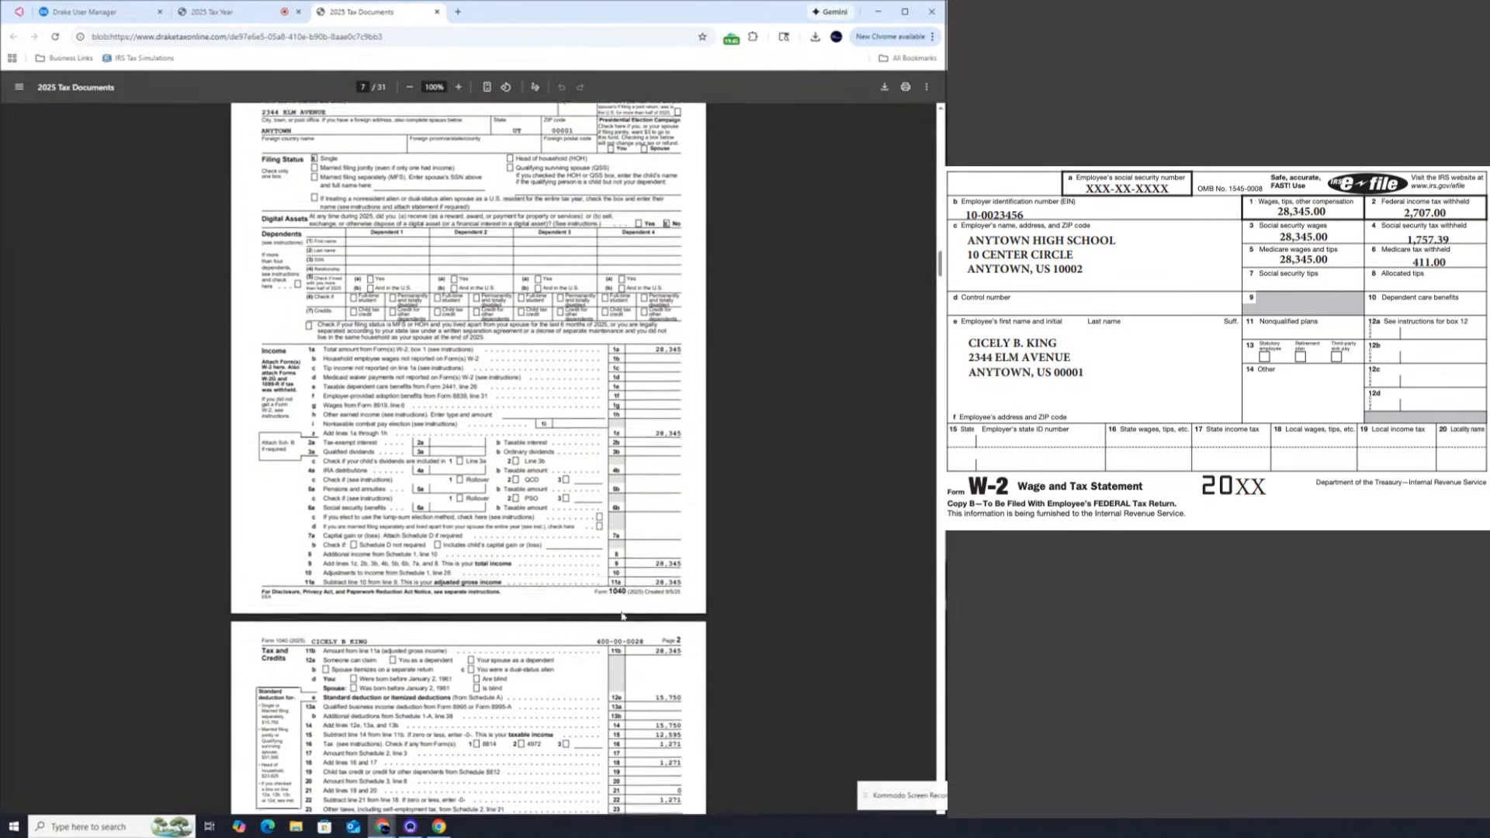
pyautogui.scroll(-3, 670, 588)
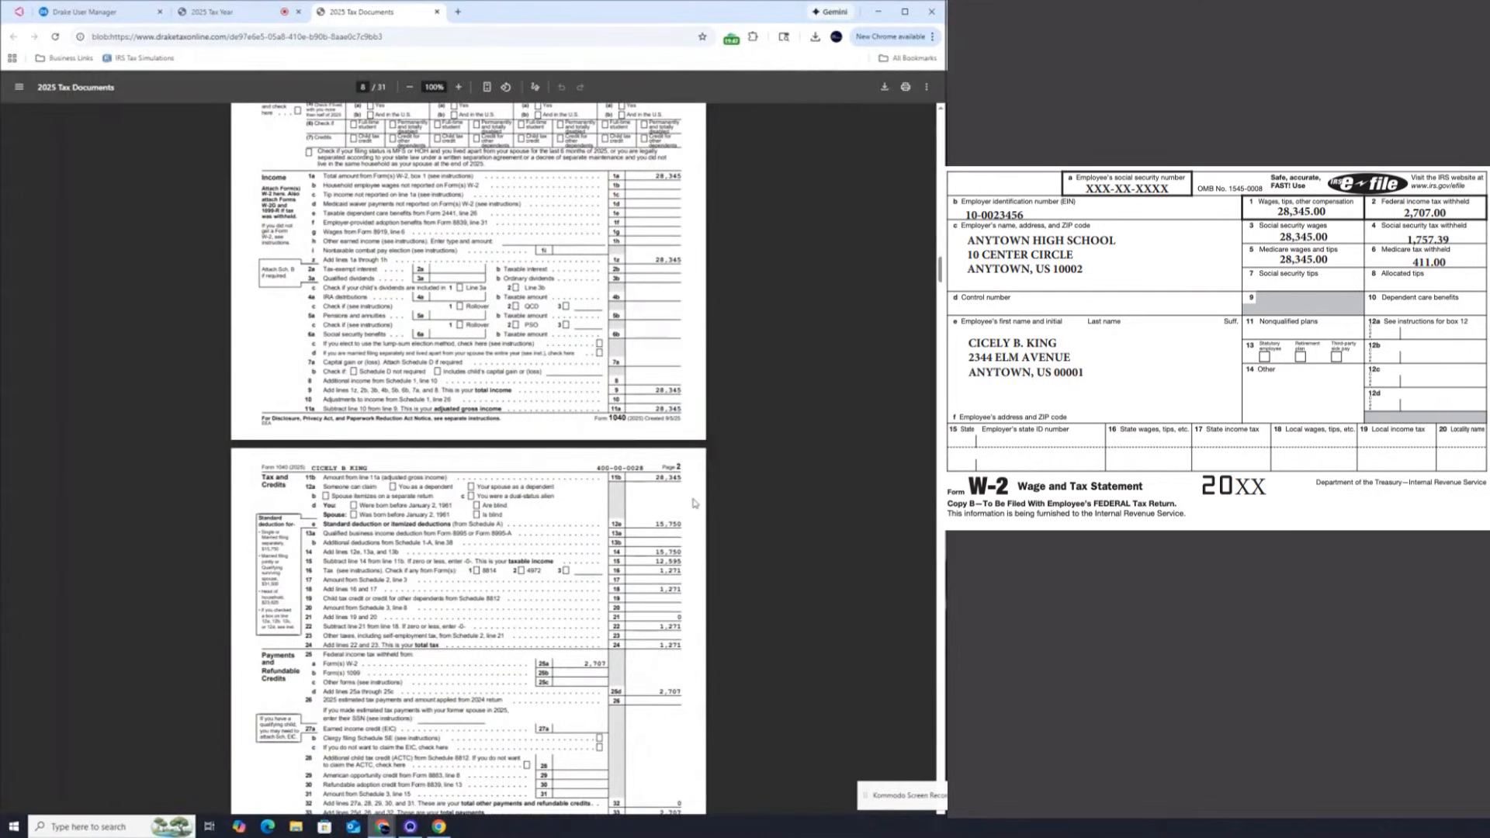
pyautogui.scroll(-3, 670, 617)
pyautogui.scroll(-3, 669, 638)
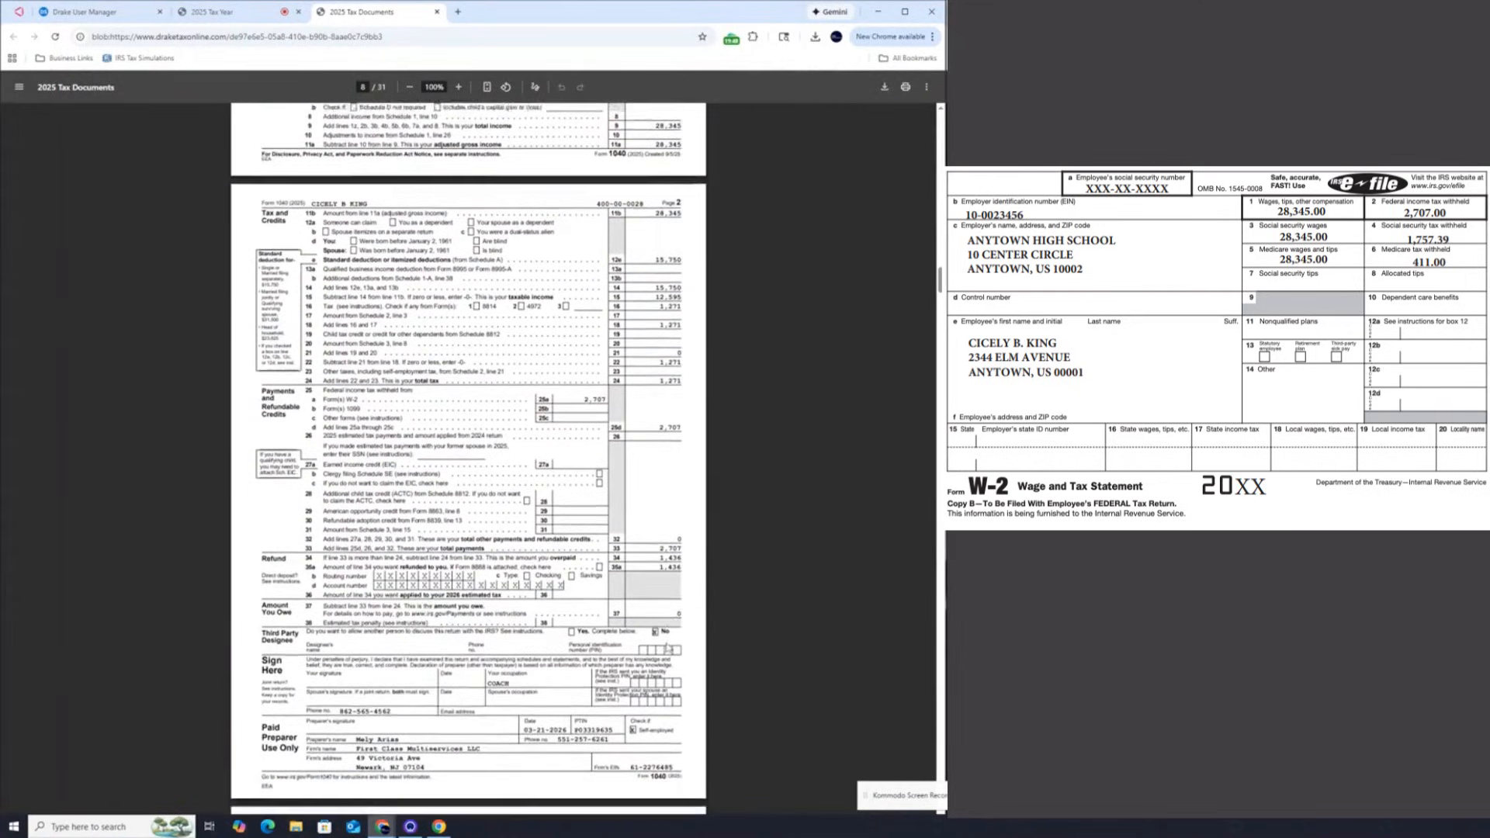
pyautogui.scroll(20, 610, 654)
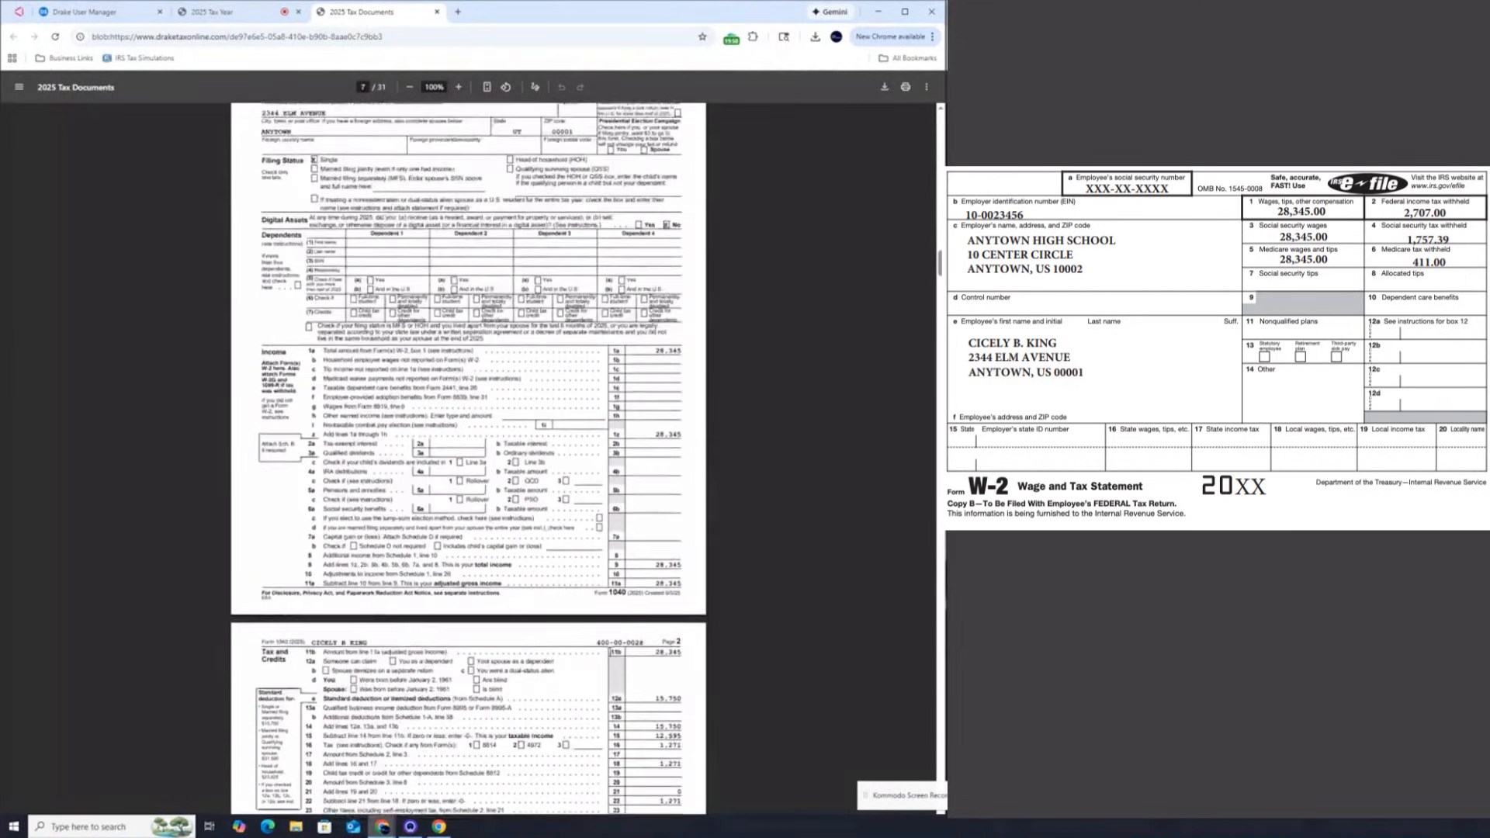
pyautogui.scroll(7, 577, 659)
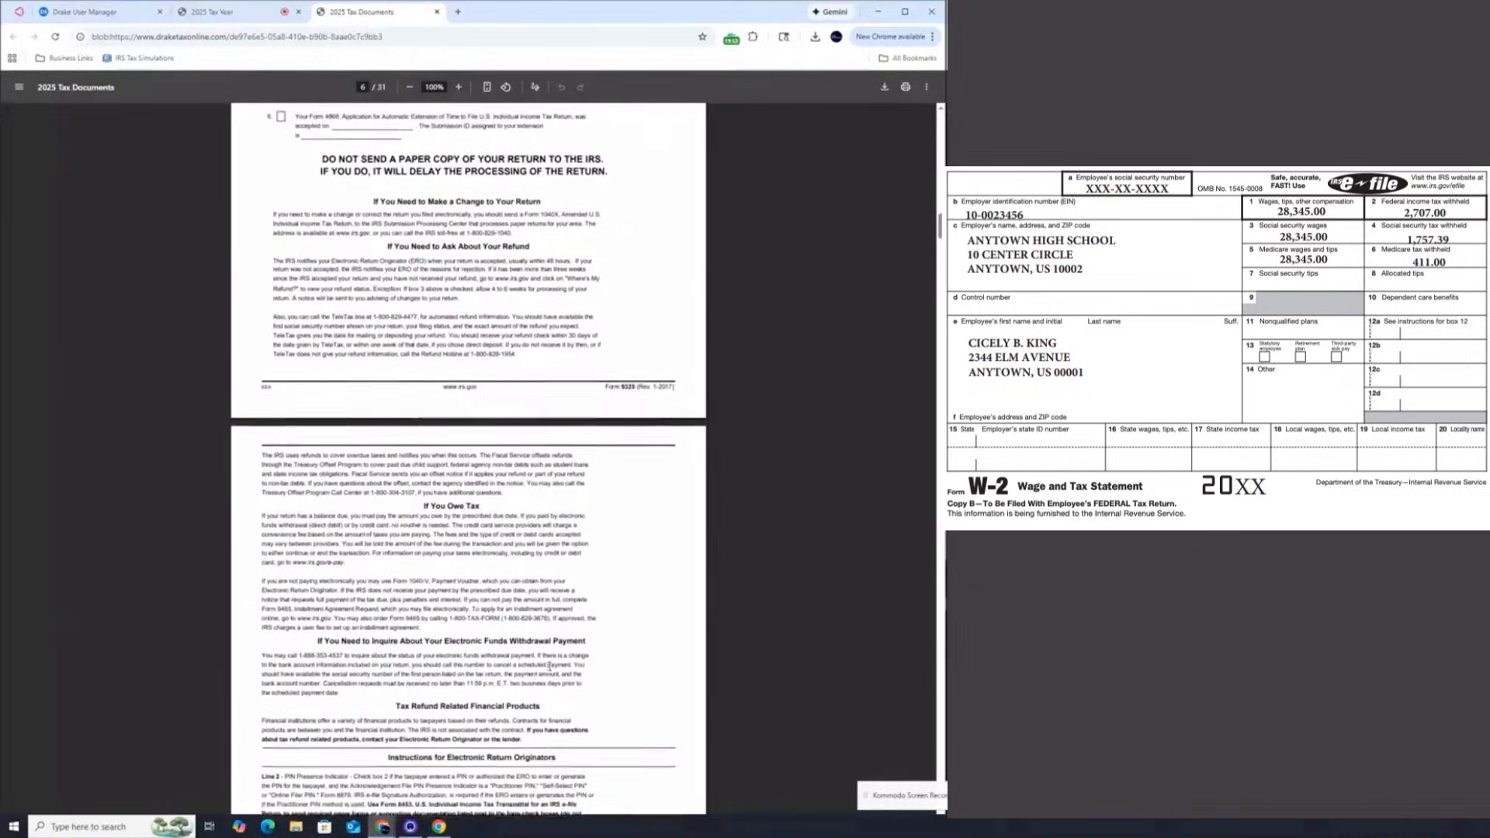
pyautogui.scroll(2, 447, 562)
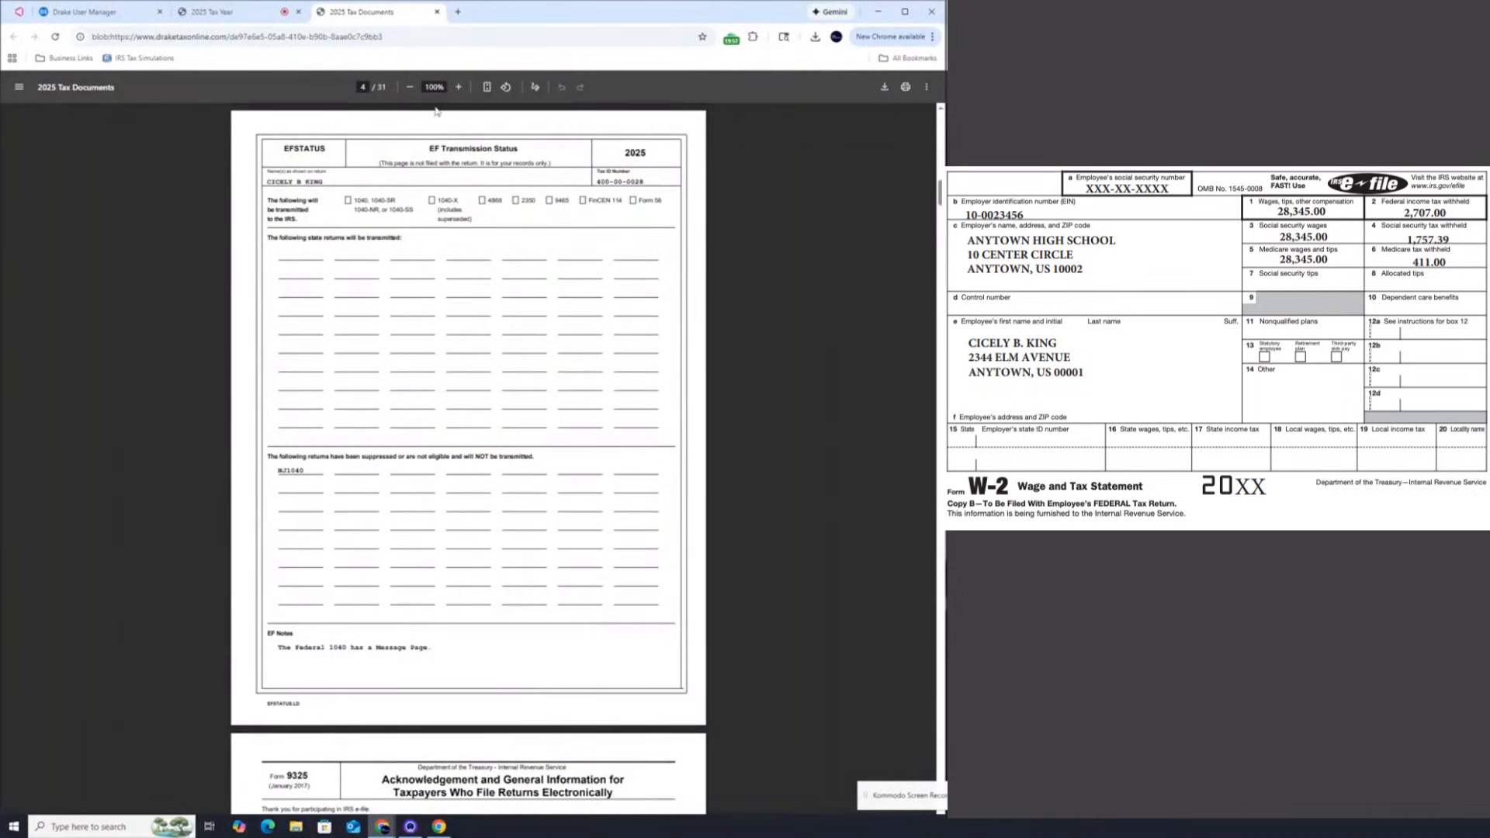
pyautogui.click(437, 12)
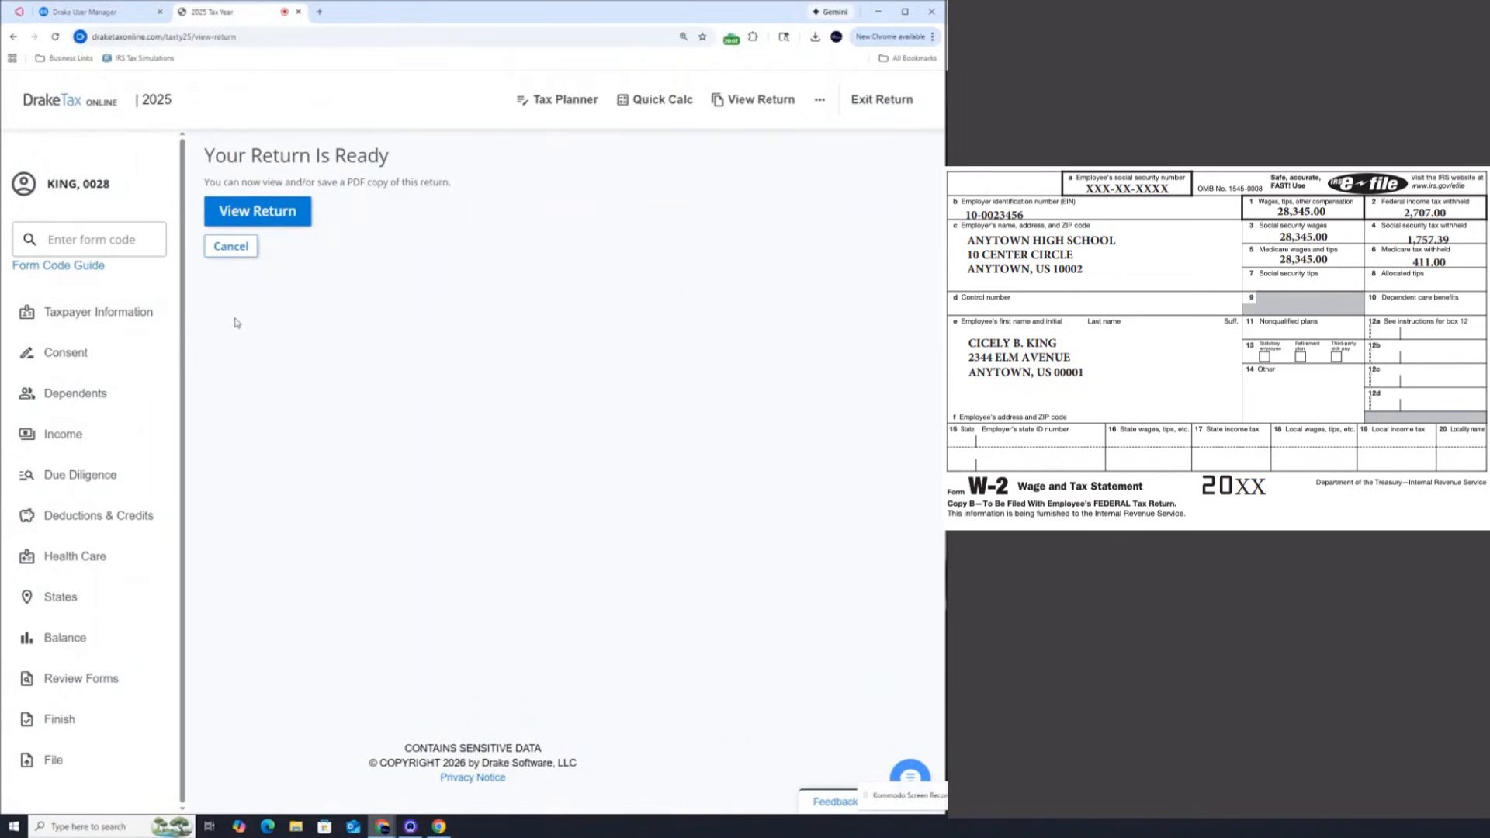
# Step: Cancel out of Your Return Is Ready, return to Taxpayer Information, and run Quick Calc
pyautogui.click(242, 255)
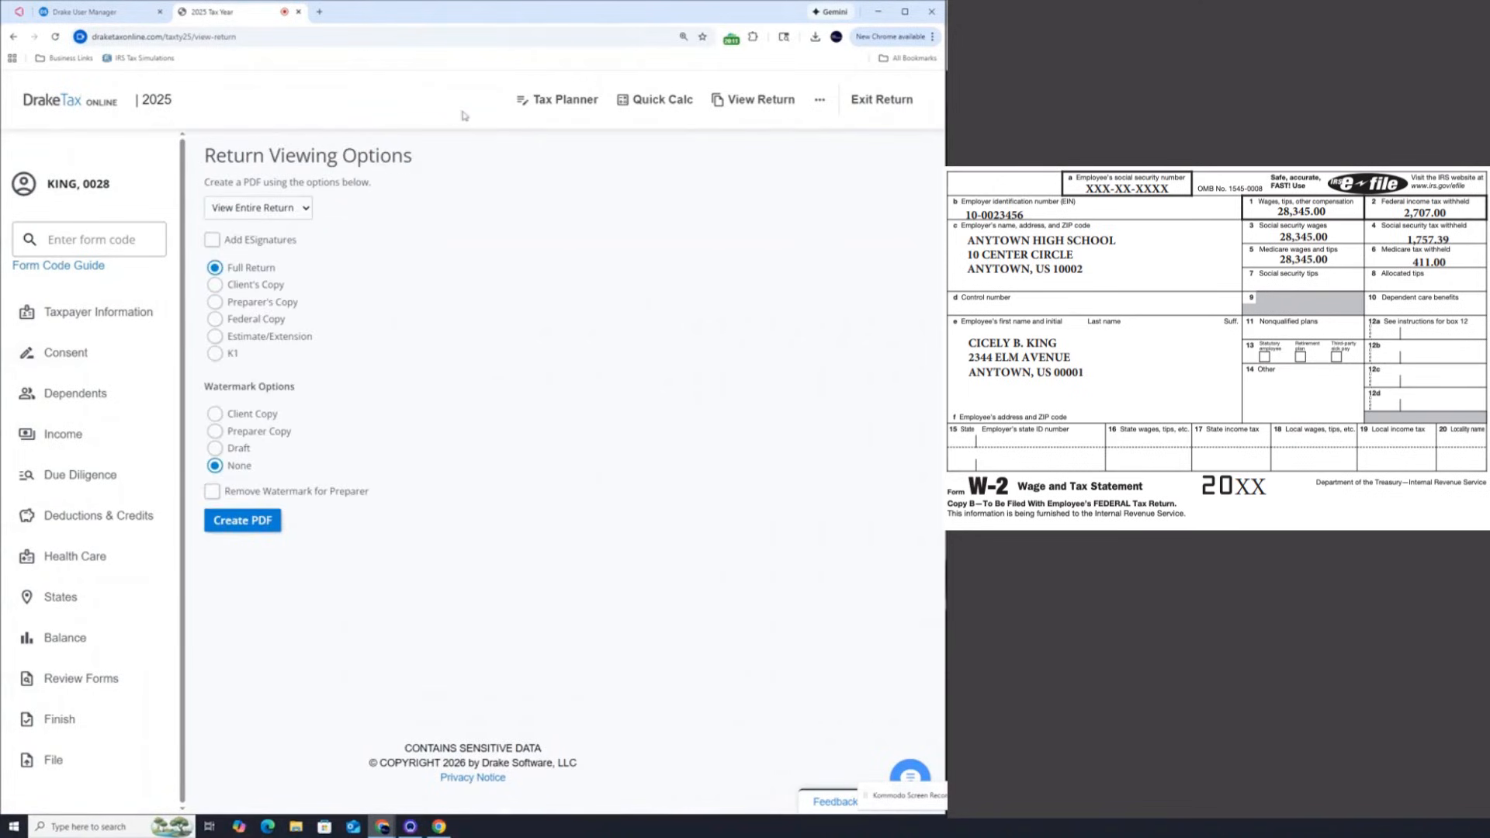
pyautogui.click(117, 312)
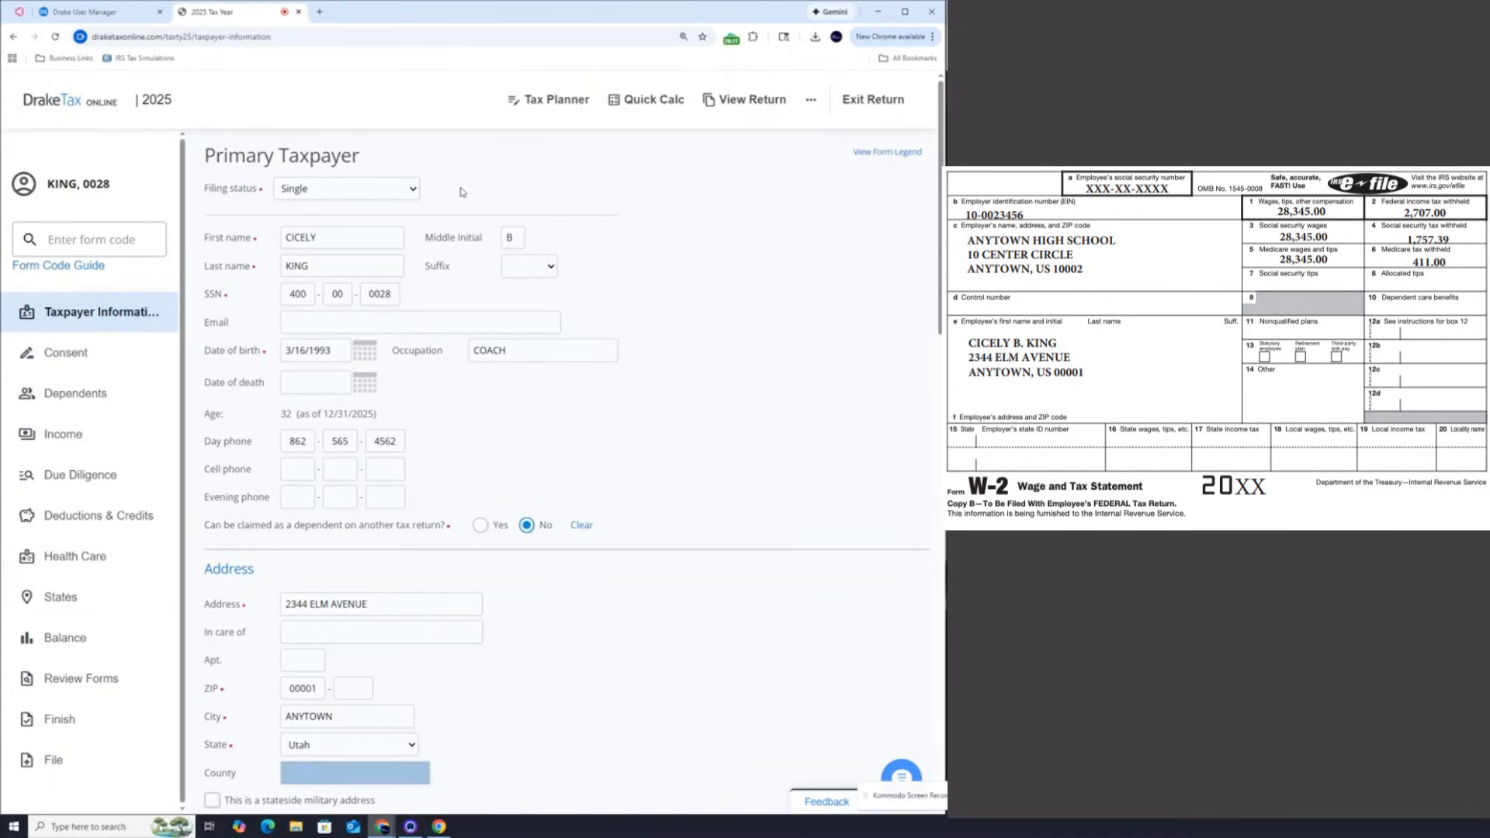
pyautogui.click(635, 109)
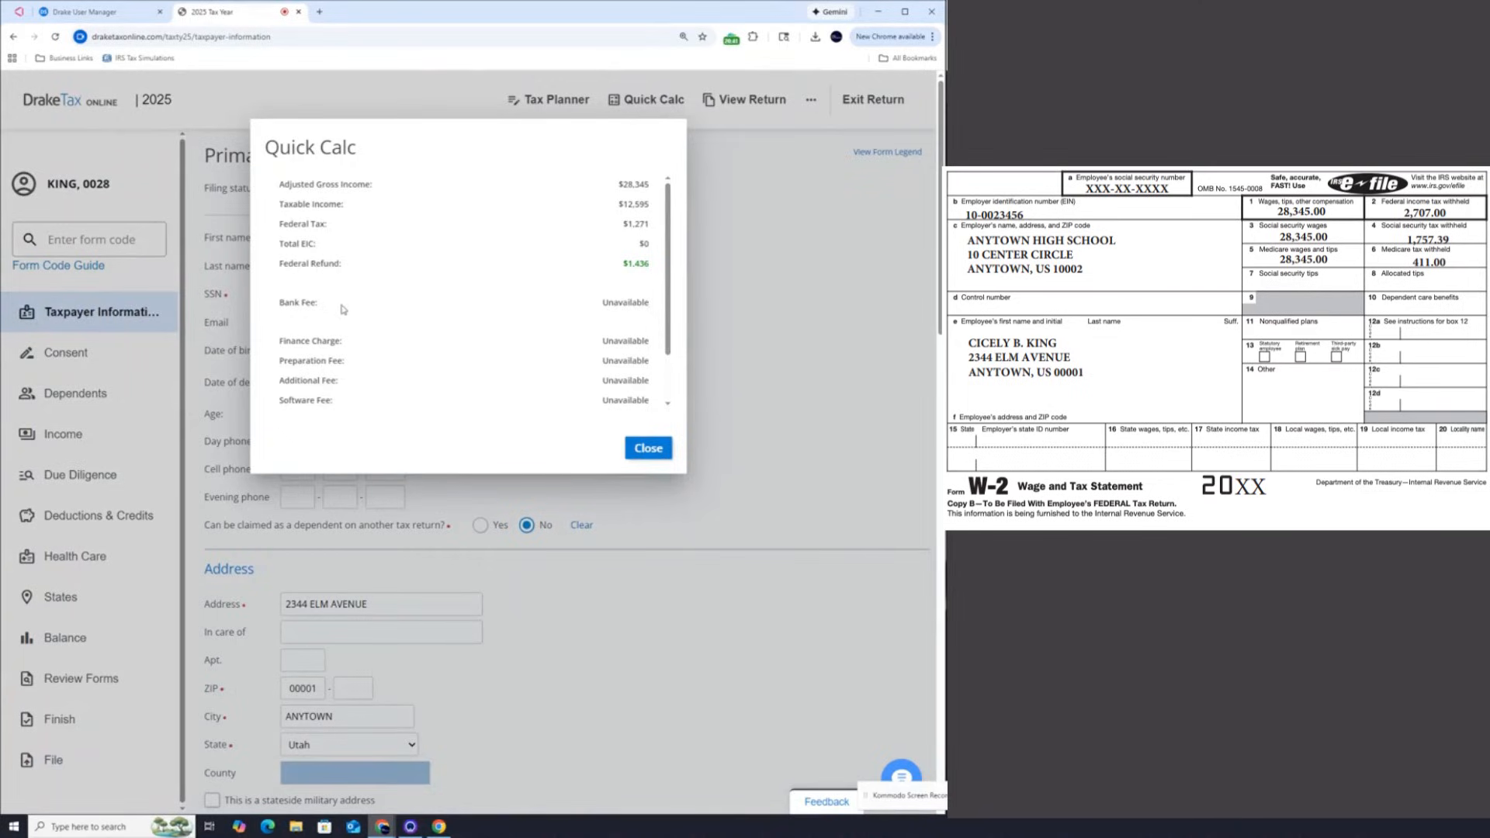
# Step: Check Quick Calc's $1,271 Federal Tax and $1,436 Federal Refund, then close the summary
pyautogui.scroll(-3, 433, 284)
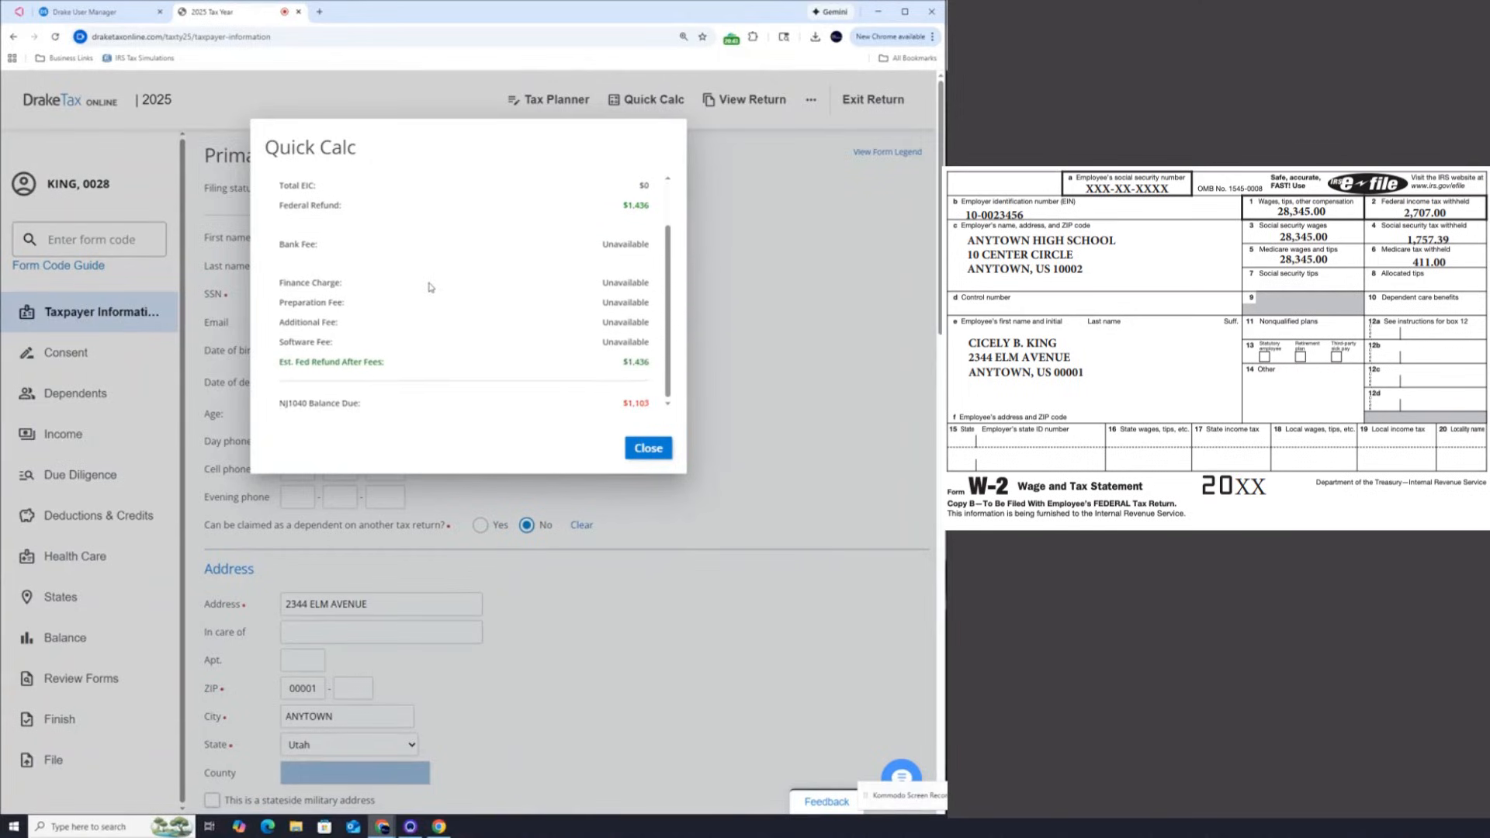
pyautogui.scroll(3, 409, 329)
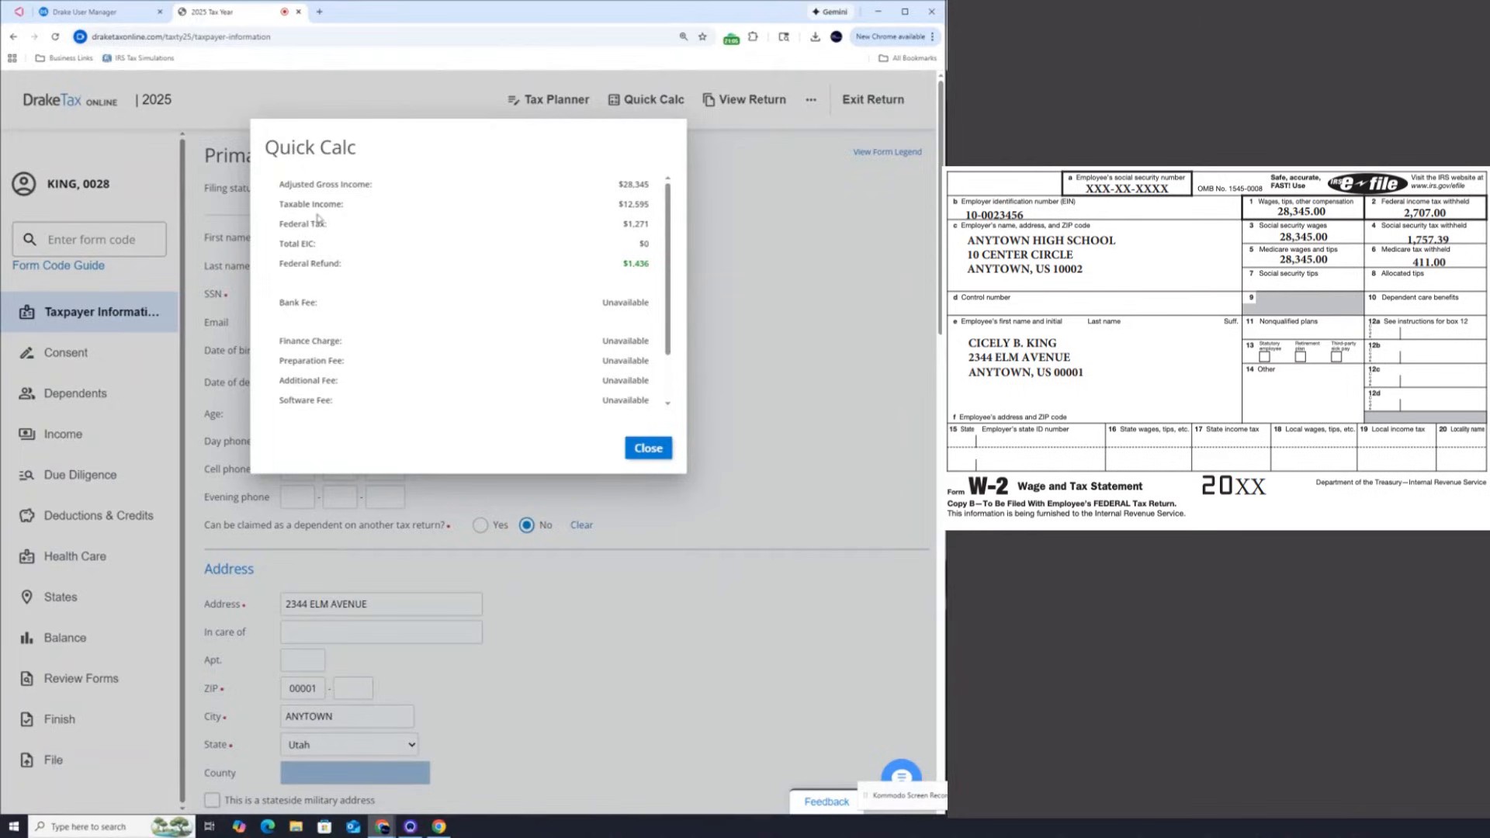
pyautogui.moveTo(623, 226); pyautogui.dragTo(650, 226)
pyautogui.click(649, 227)
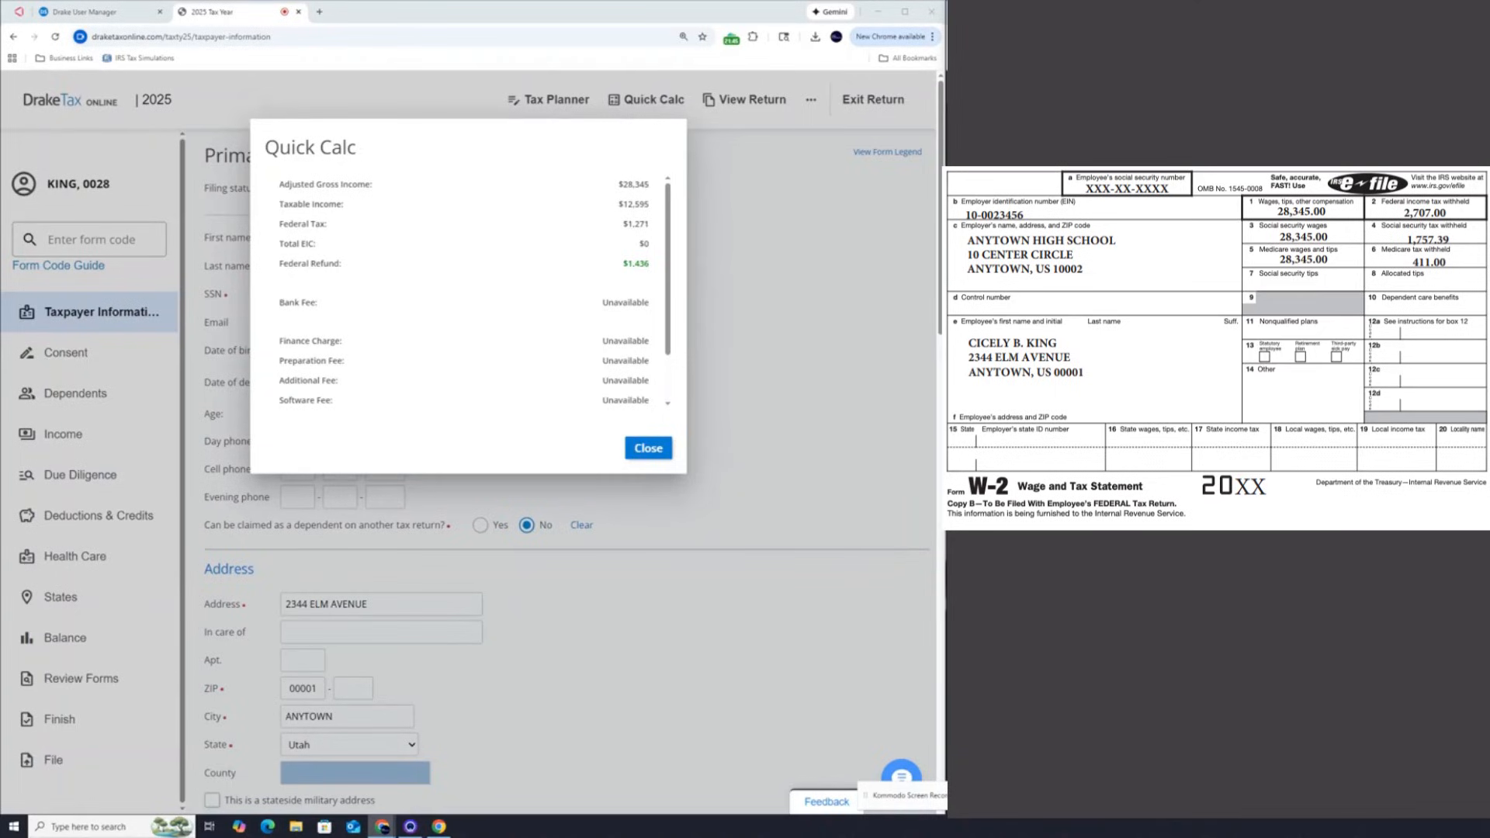
pyautogui.moveTo(621, 263); pyautogui.dragTo(654, 275)
pyautogui.click(655, 276)
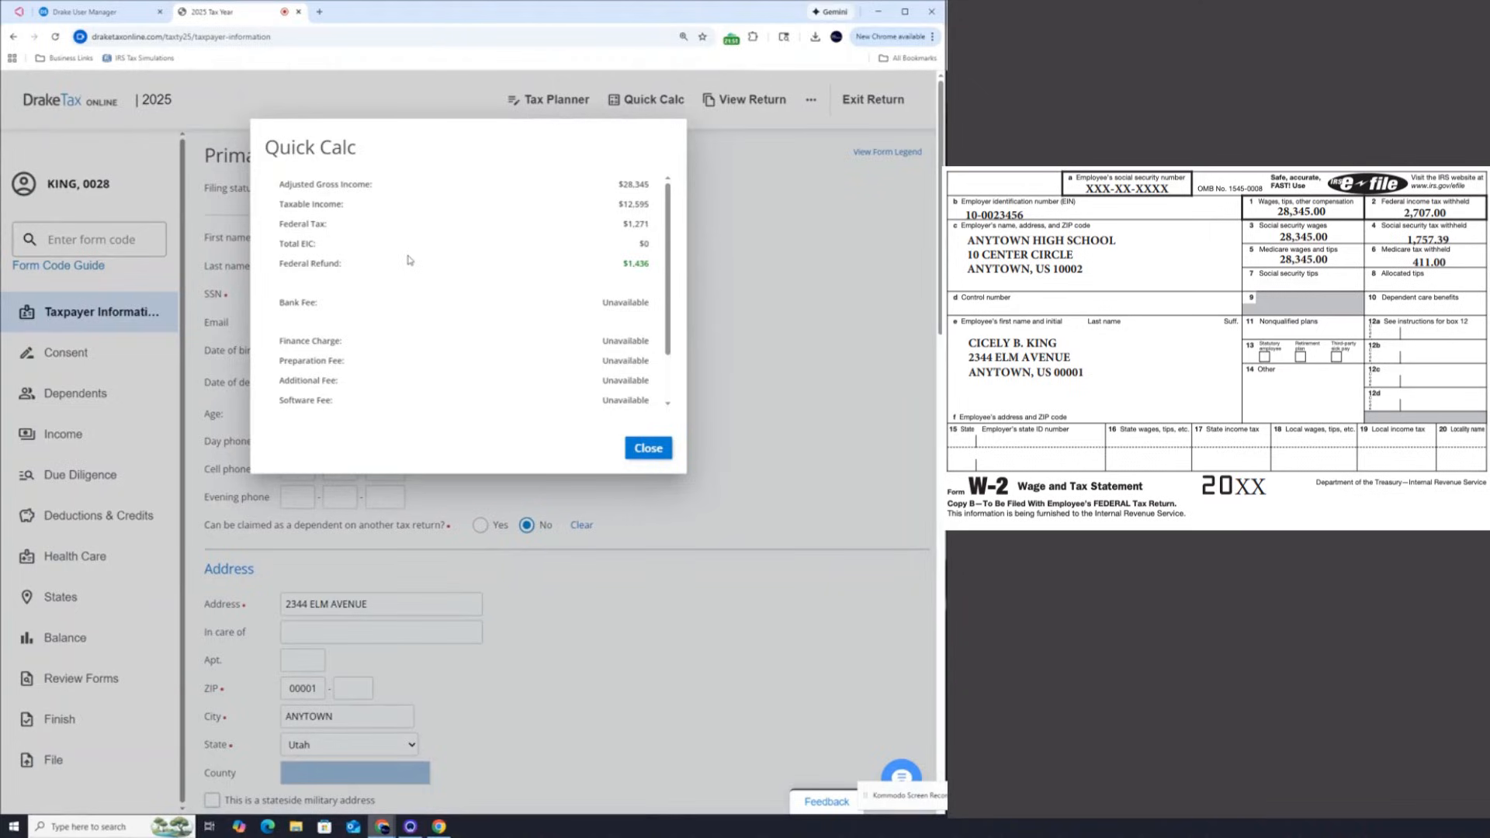
pyautogui.click(649, 449)
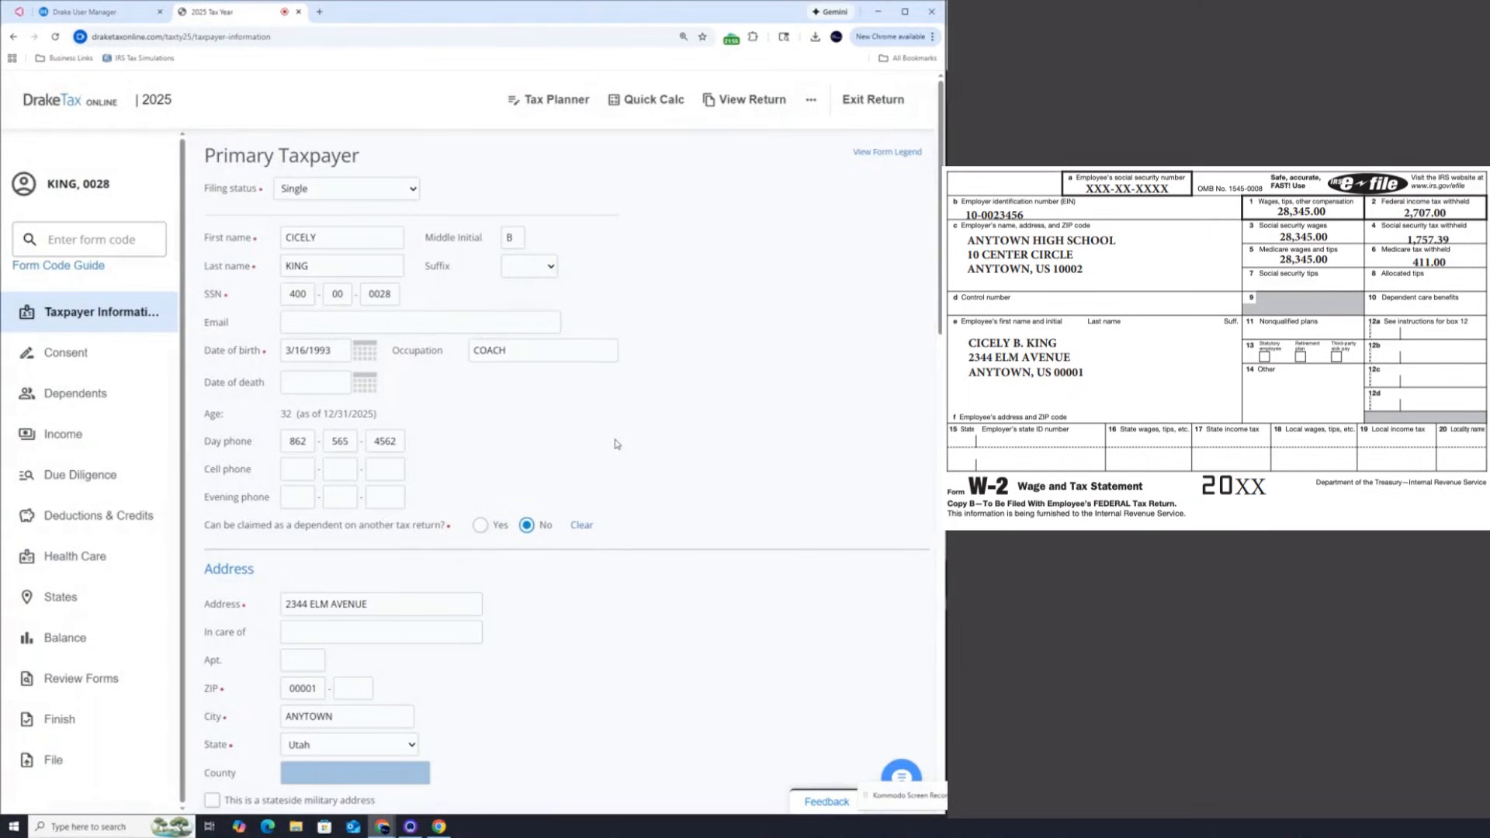